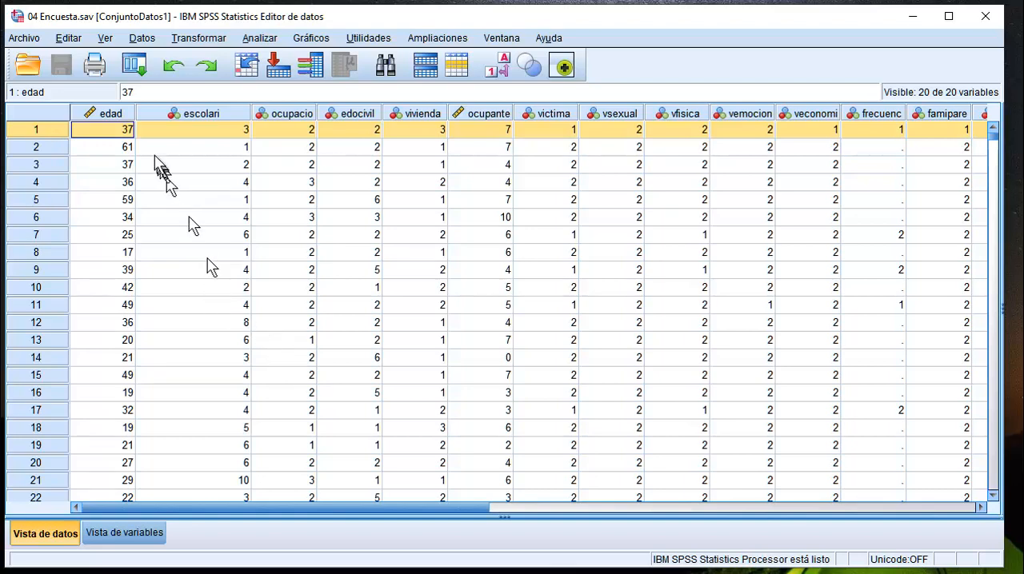
# Examine the edad column and the first case's values for edad, escolari, ocupacio, edocivil and vivienda in the data view.
pyautogui.click(112, 114)
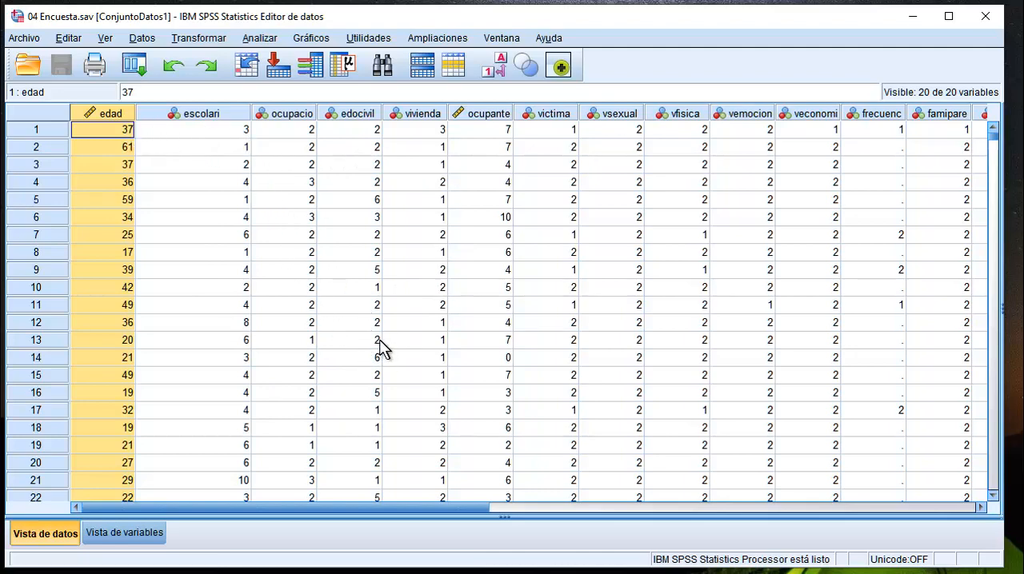
pyautogui.click(300, 255)
pyautogui.click(116, 130)
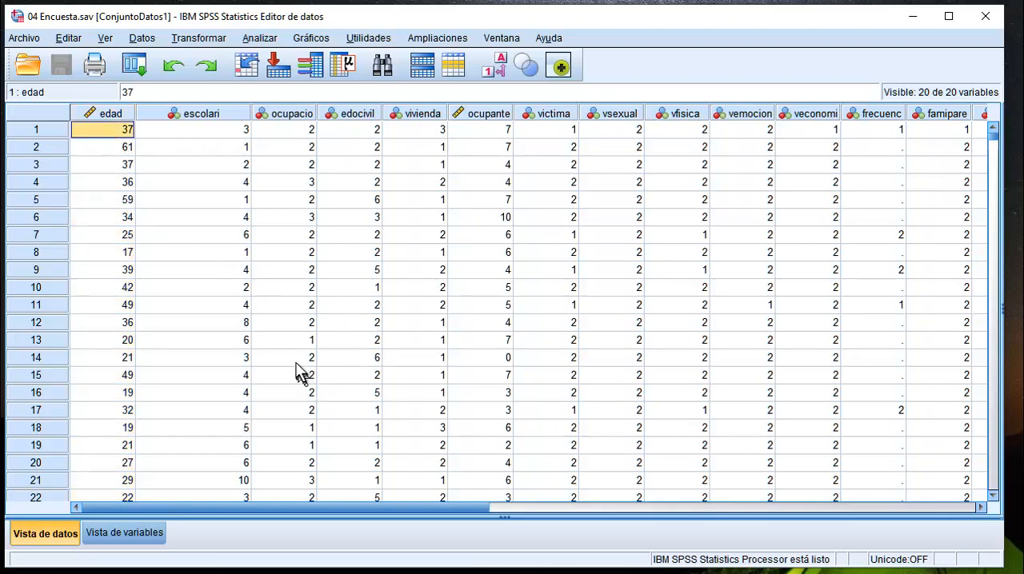
pyautogui.click(214, 134)
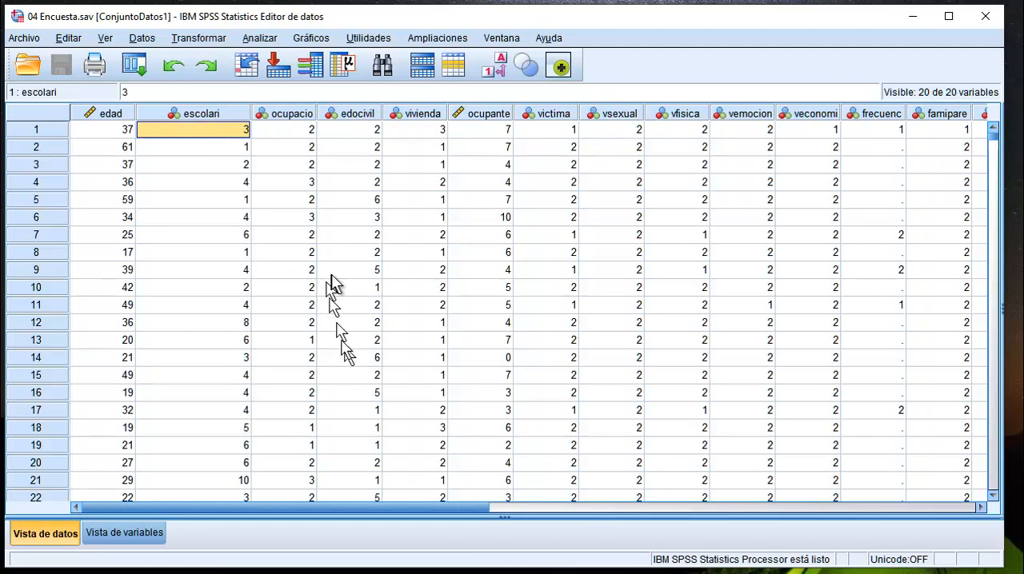
pyautogui.click(302, 132)
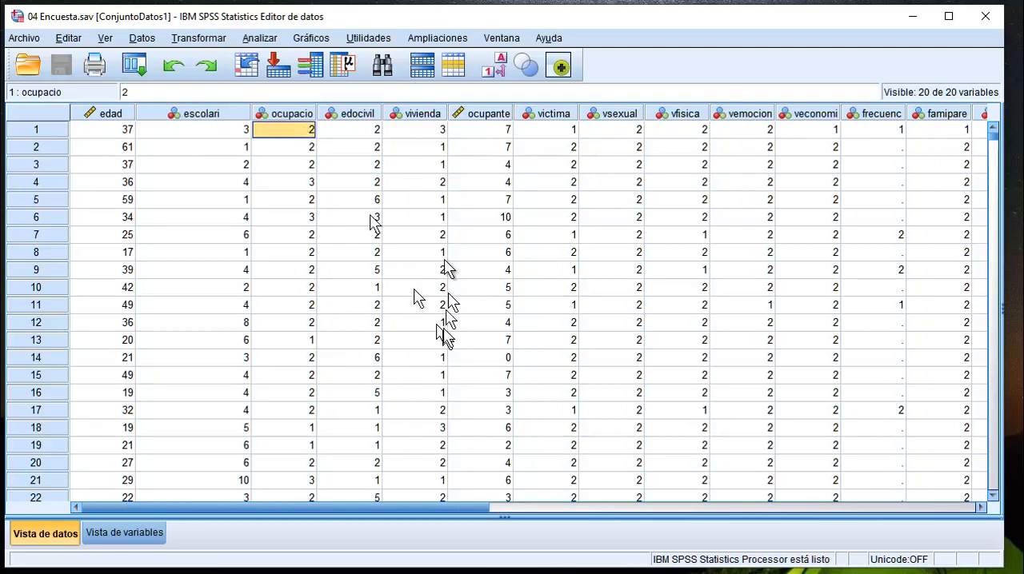
pyautogui.click(376, 132)
pyautogui.click(439, 135)
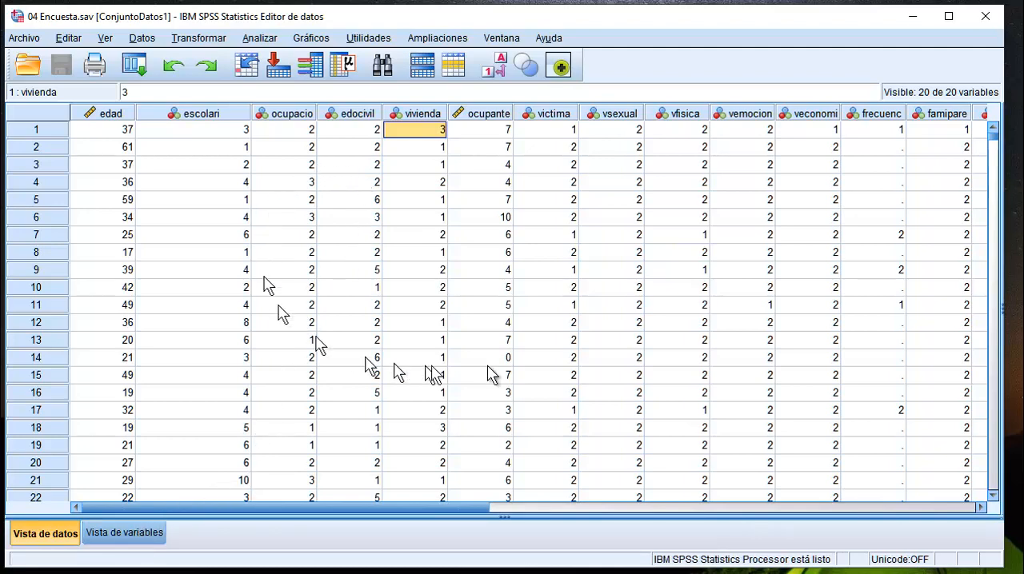
# Switch to the variable view and inspect the edad variable's type and available measurement levels.
pyautogui.click(125, 535)
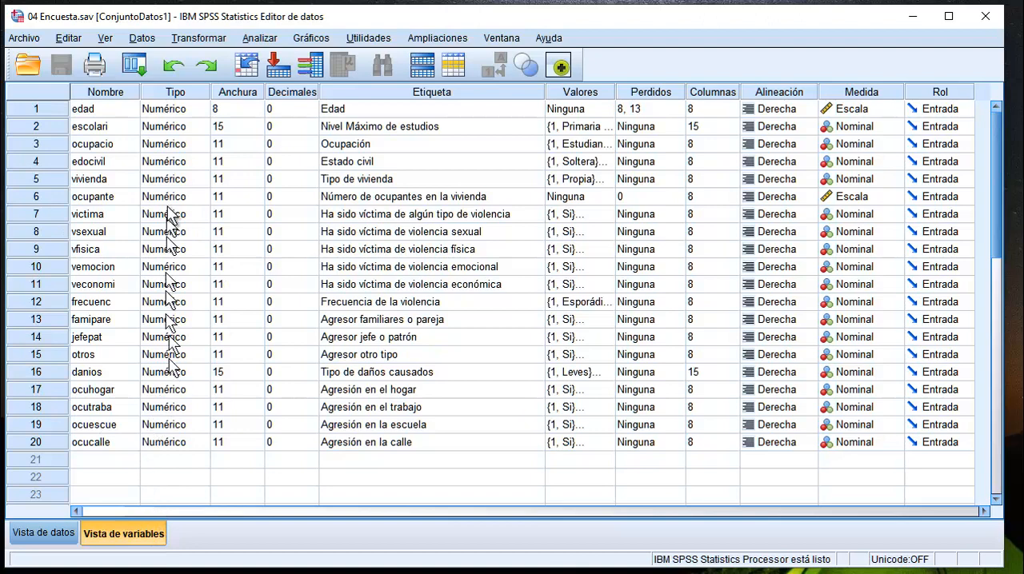
pyautogui.click(44, 108)
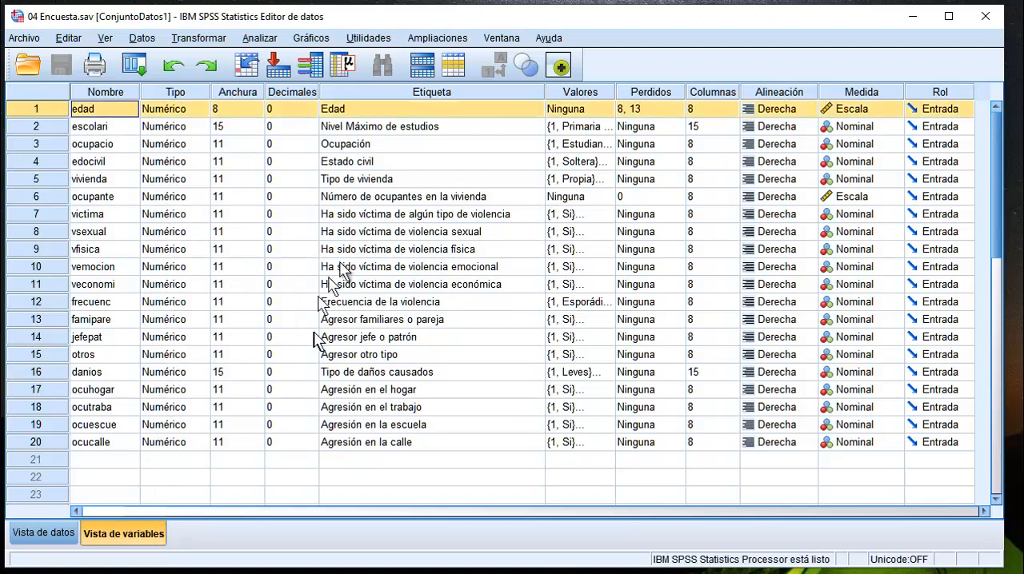
pyautogui.click(183, 111)
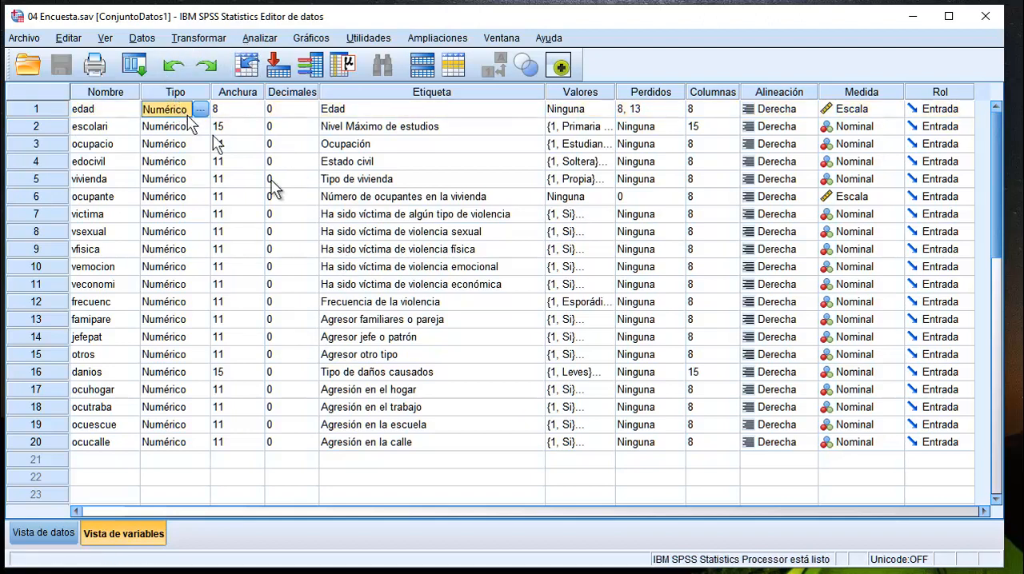
pyautogui.click(869, 108)
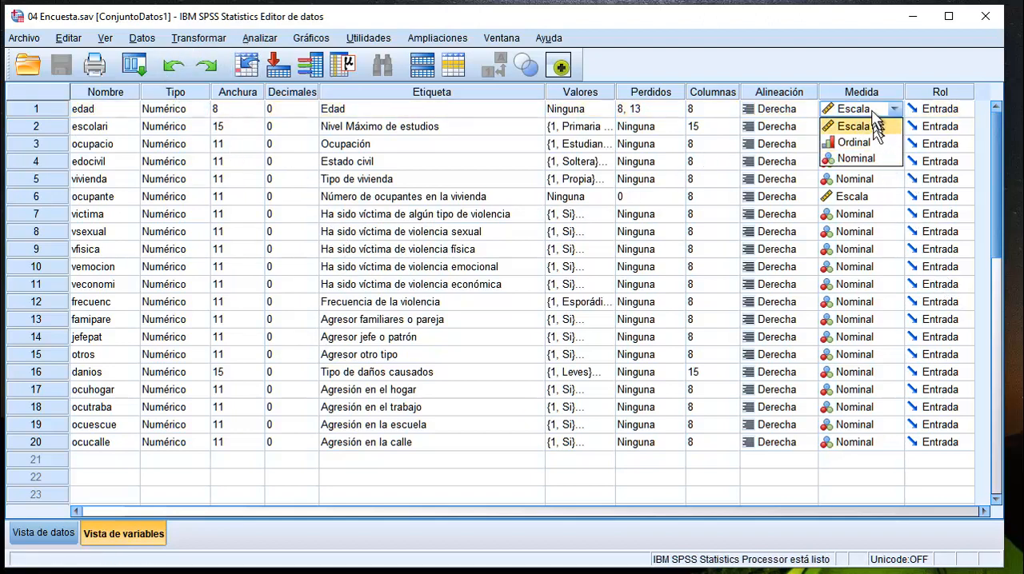
pyautogui.click(868, 109)
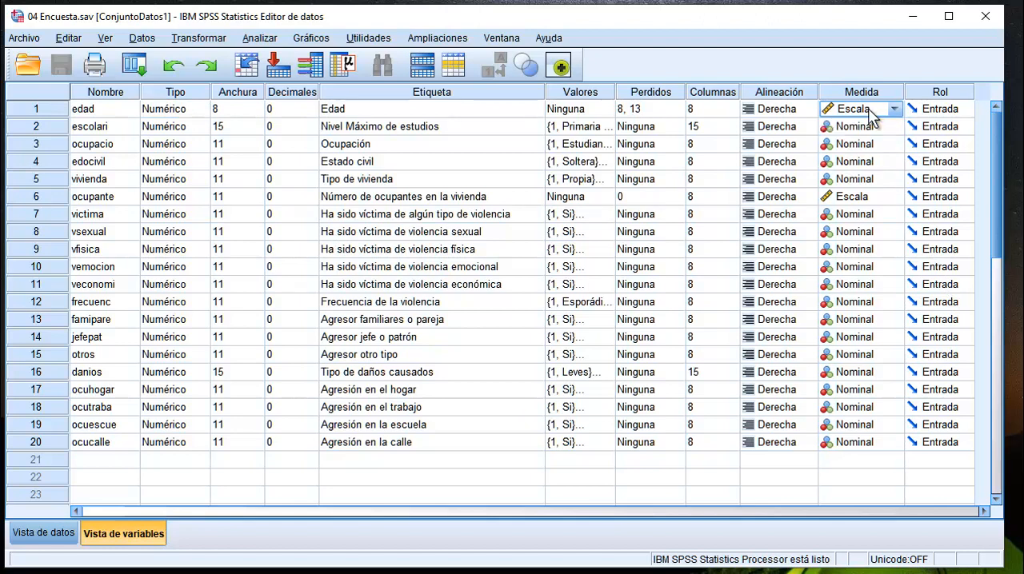
pyautogui.click(868, 108)
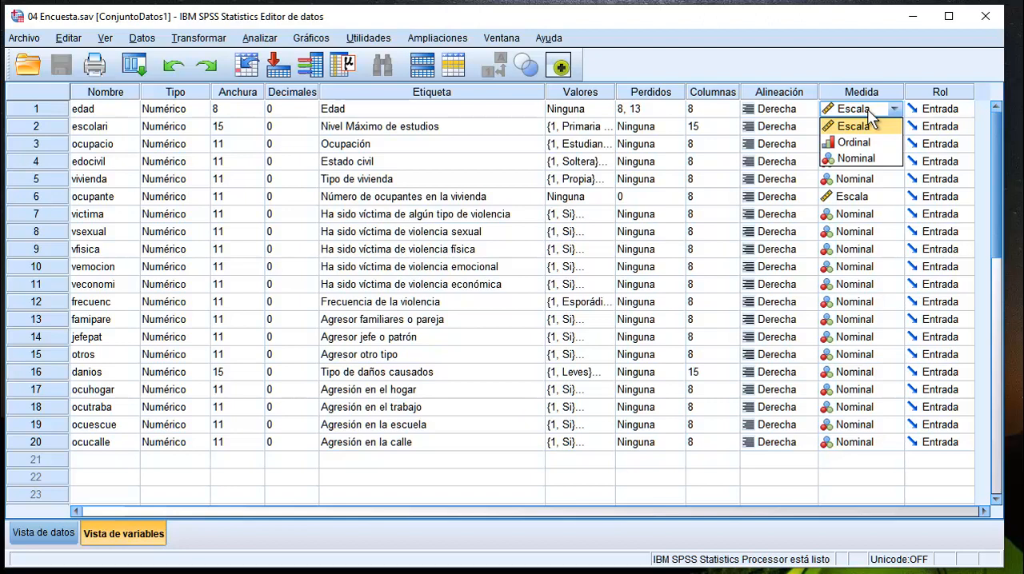
pyautogui.click(30, 111)
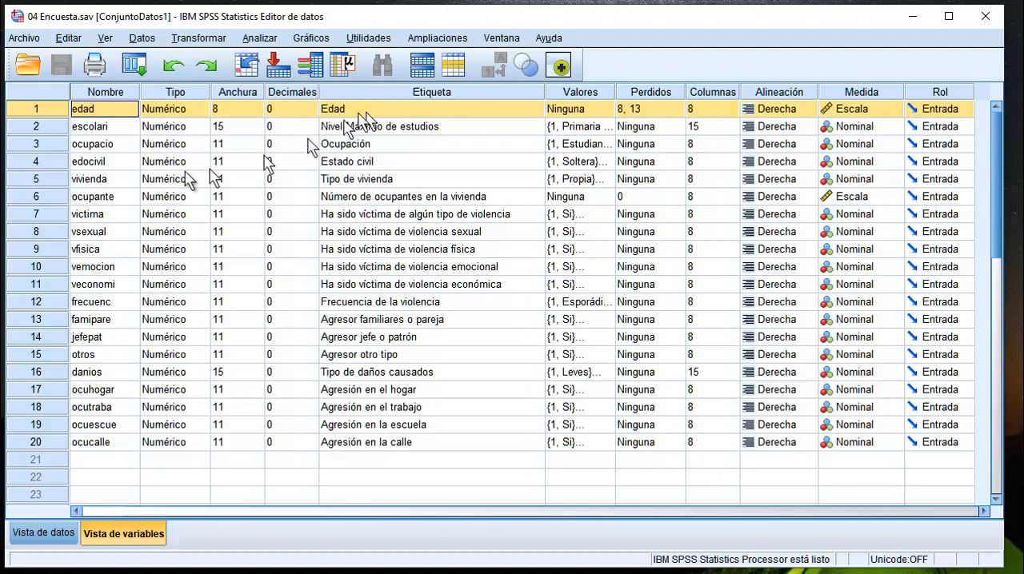
# Review the full list of value labels defined for the escolari variable, then close it without changes.
pyautogui.click(37, 125)
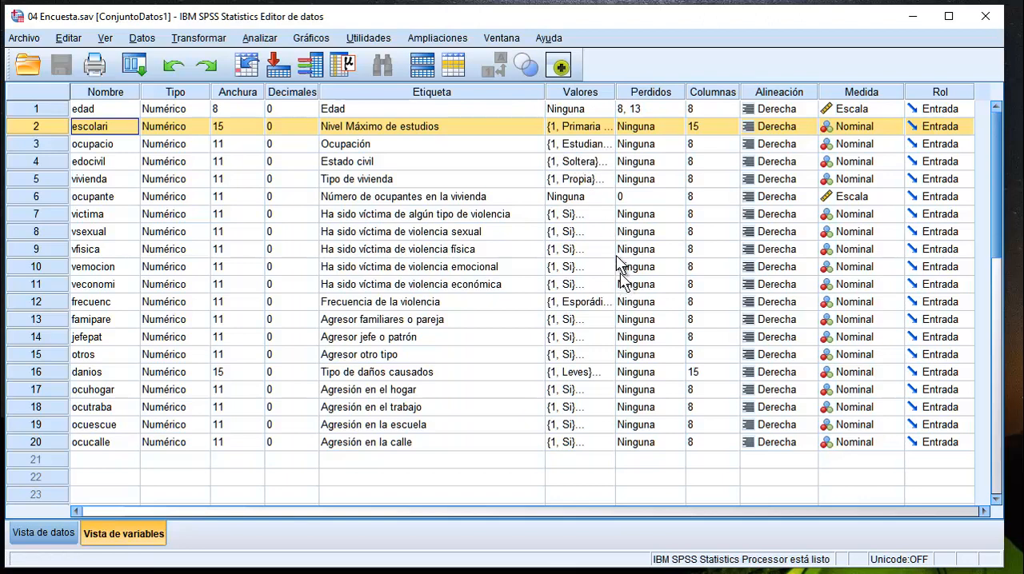
pyautogui.click(585, 129)
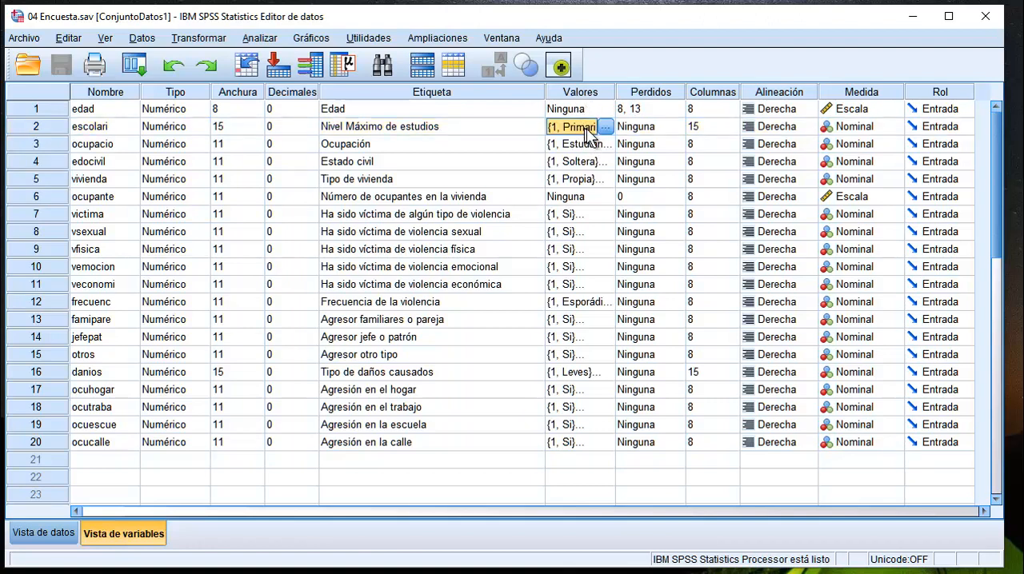
pyautogui.click(605, 129)
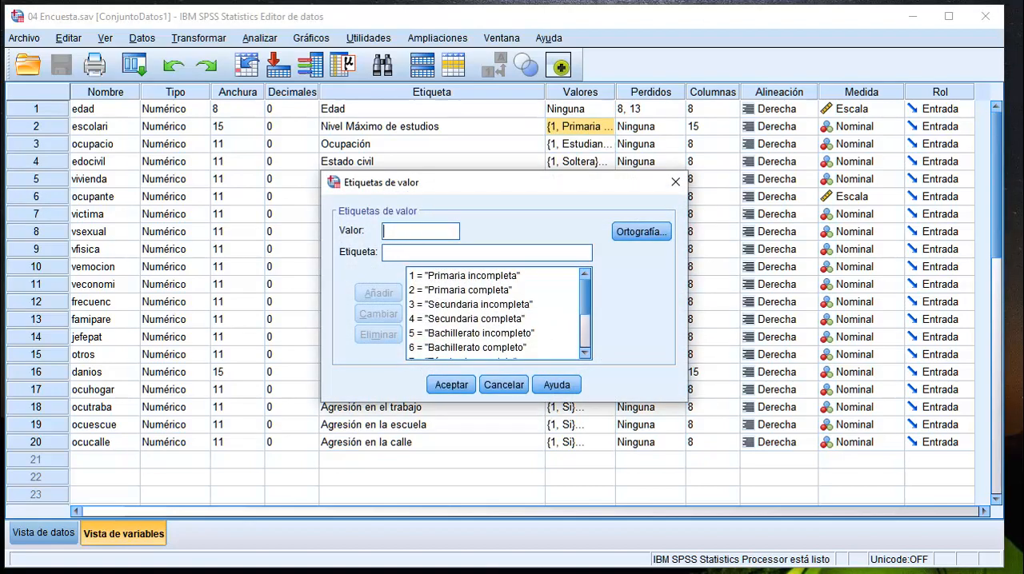
pyautogui.write('1')
pyautogui.press('BackSpace')
pyautogui.write('0')
pyautogui.click(401, 252)
pyautogui.click(394, 231)
pyautogui.press('BackSpace')
pyautogui.moveTo(584, 295); pyautogui.dragTo(588, 334)
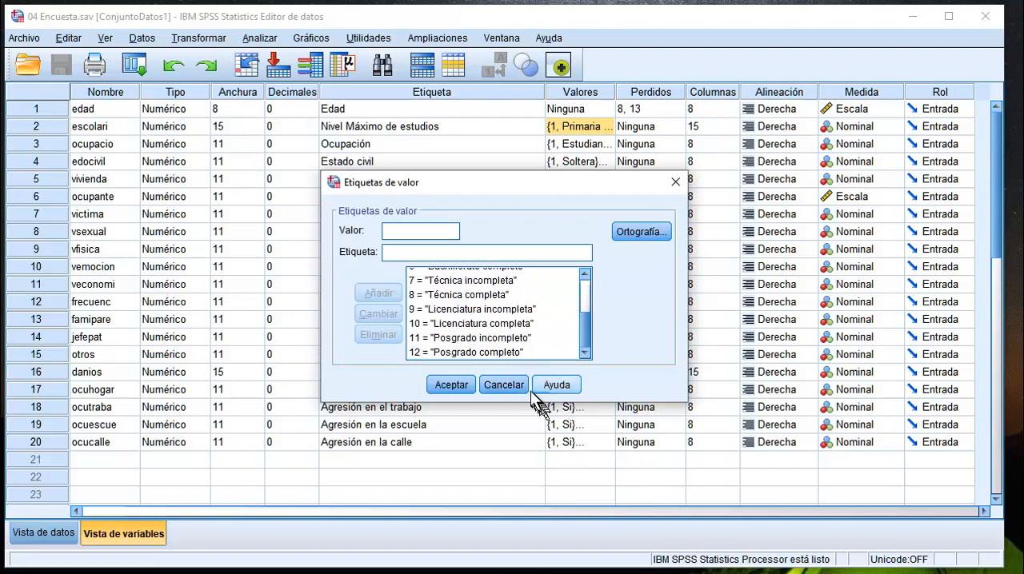
pyautogui.click(503, 384)
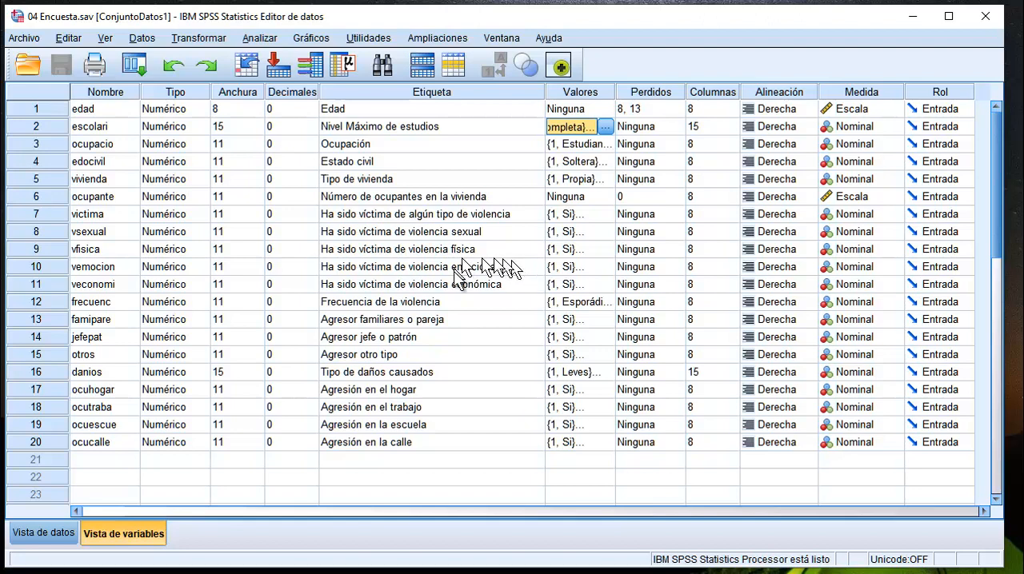
# Review the descriptive labels of the survey variables, from edad through the violence and aggression questions down to ocucalle.
pyautogui.click(364, 113)
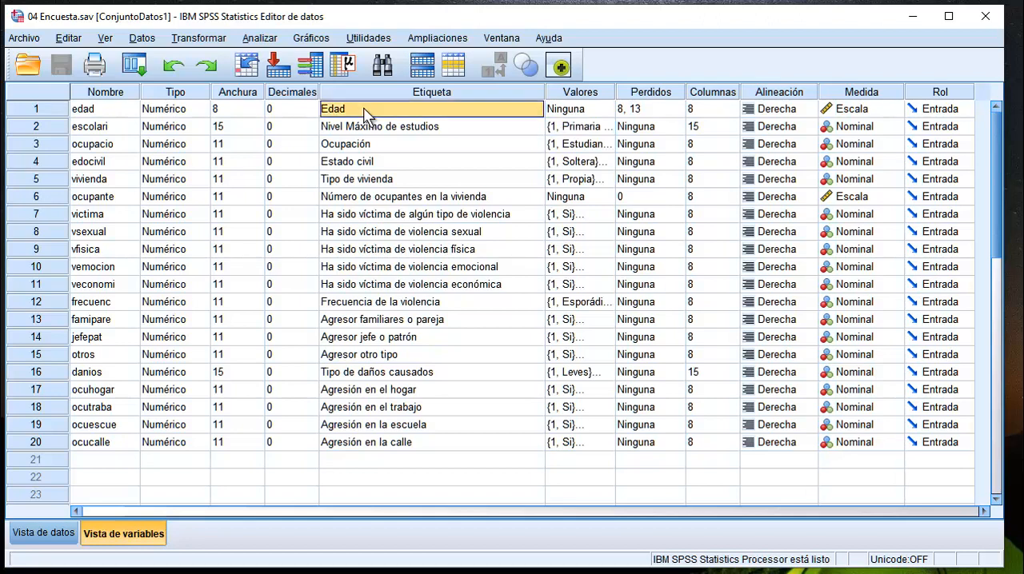
pyautogui.click(379, 124)
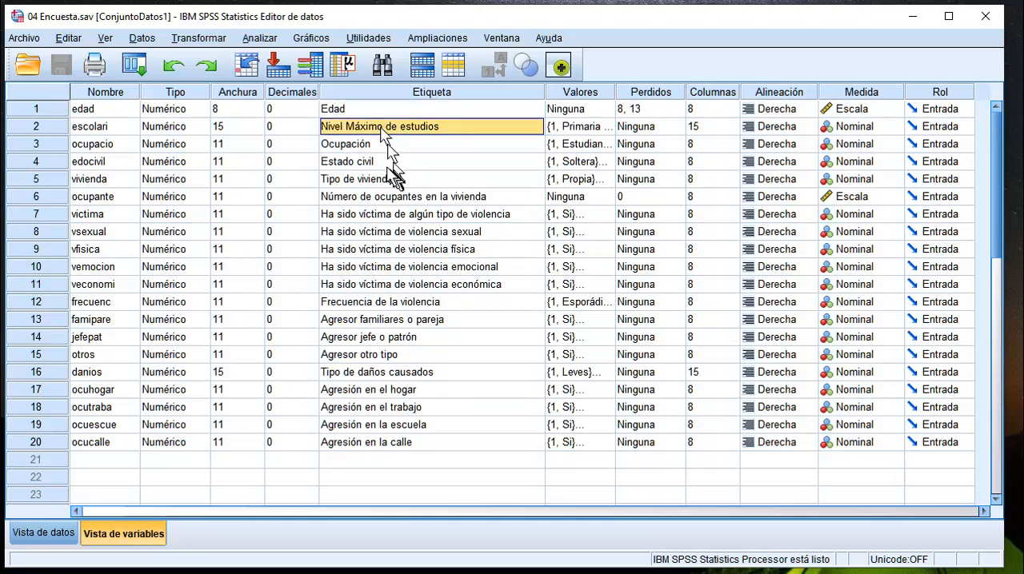
pyautogui.click(369, 144)
pyautogui.click(370, 162)
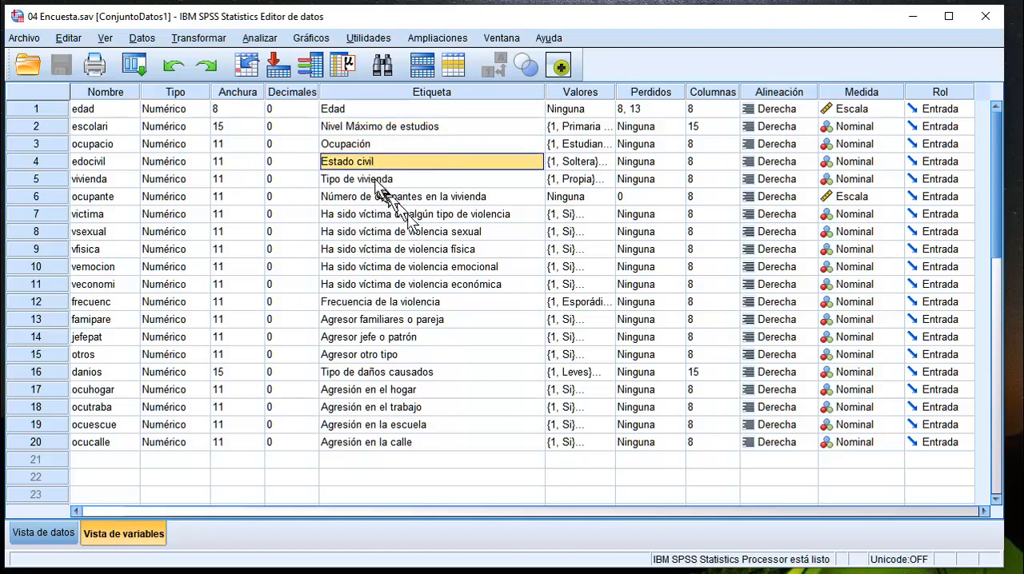
pyautogui.click(378, 179)
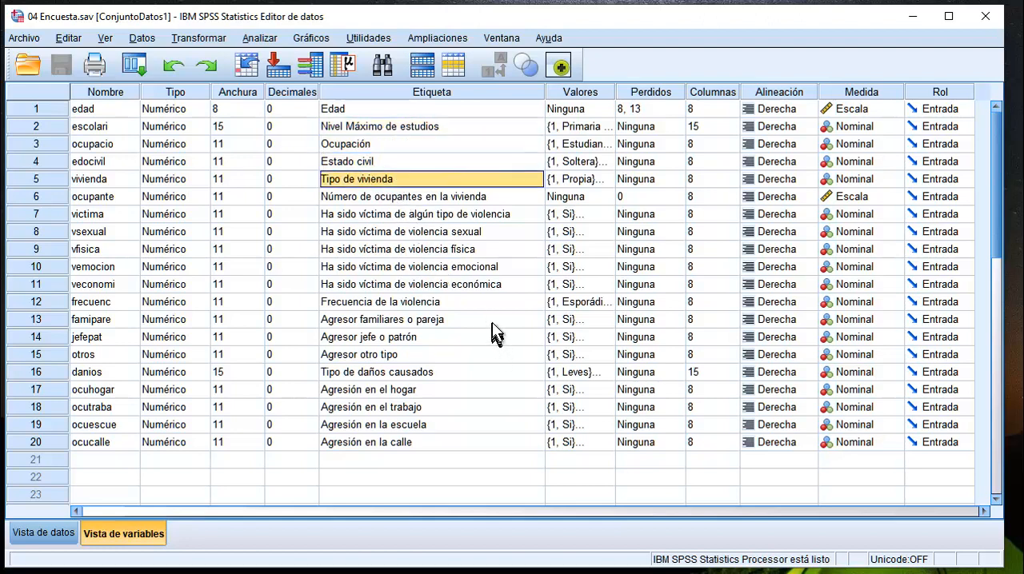
pyautogui.click(439, 198)
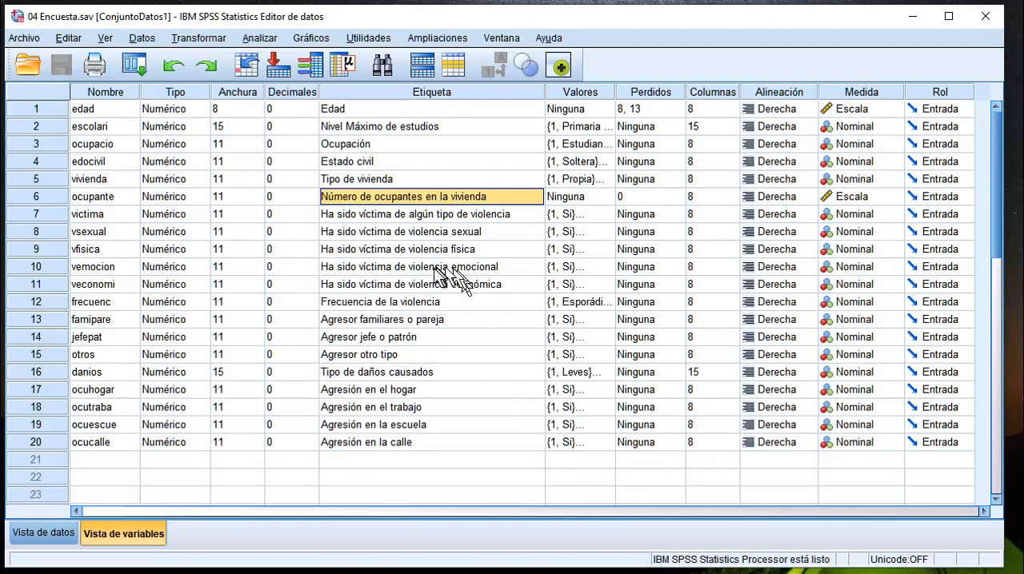
pyautogui.click(389, 214)
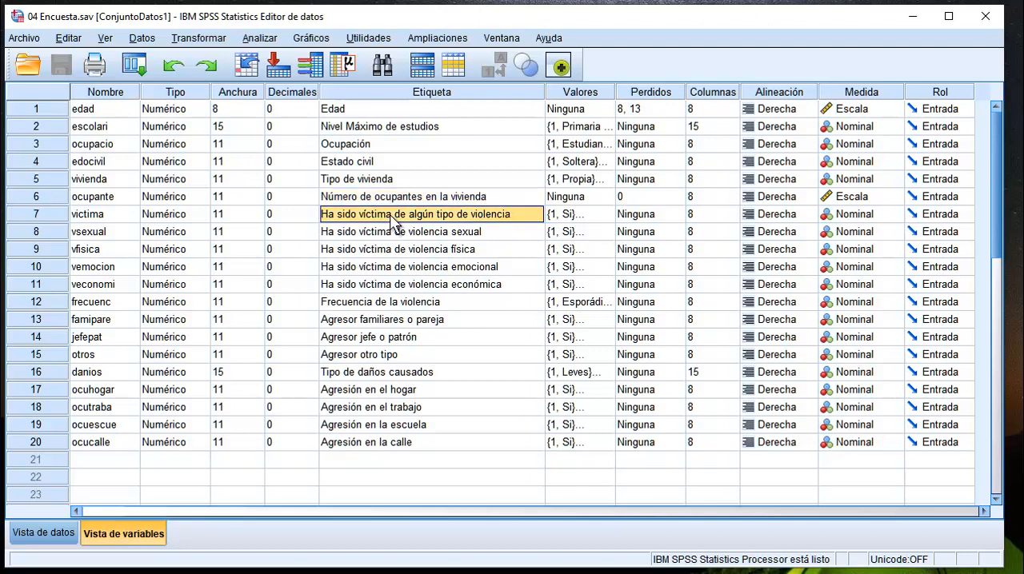
pyautogui.moveTo(392, 226); pyautogui.dragTo(380, 446)
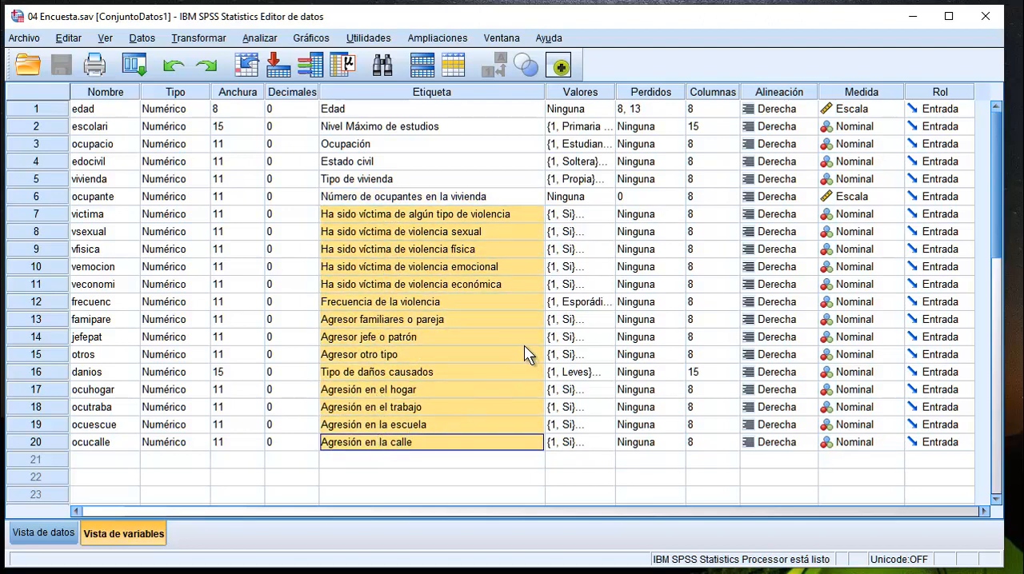
pyautogui.click(425, 216)
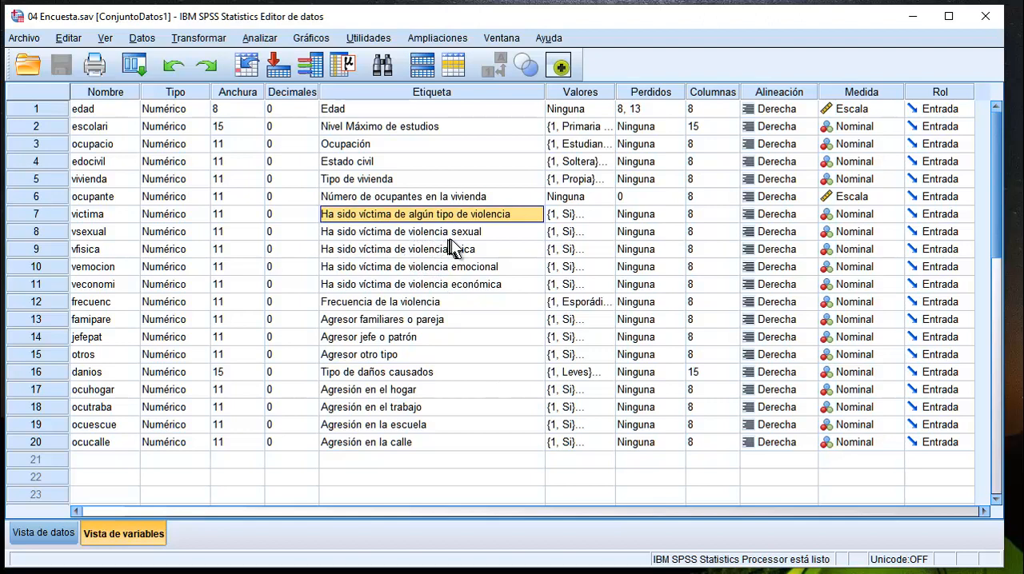
pyautogui.click(417, 248)
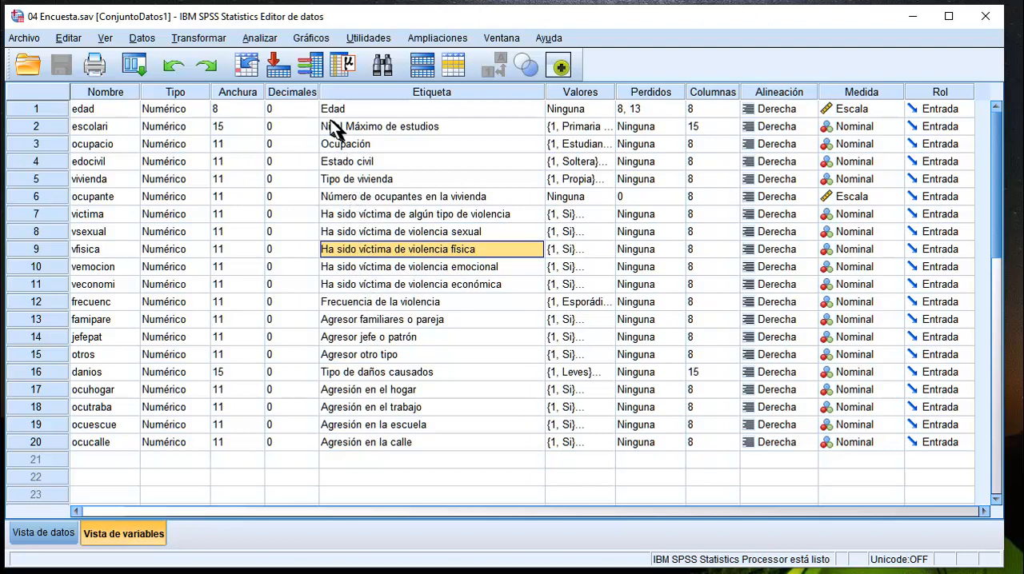
# Start a Frequencies analysis and select the nominal variables escolari, ocupacio, edocivil, vivienda and victima as its candidates.
pyautogui.click(267, 39)
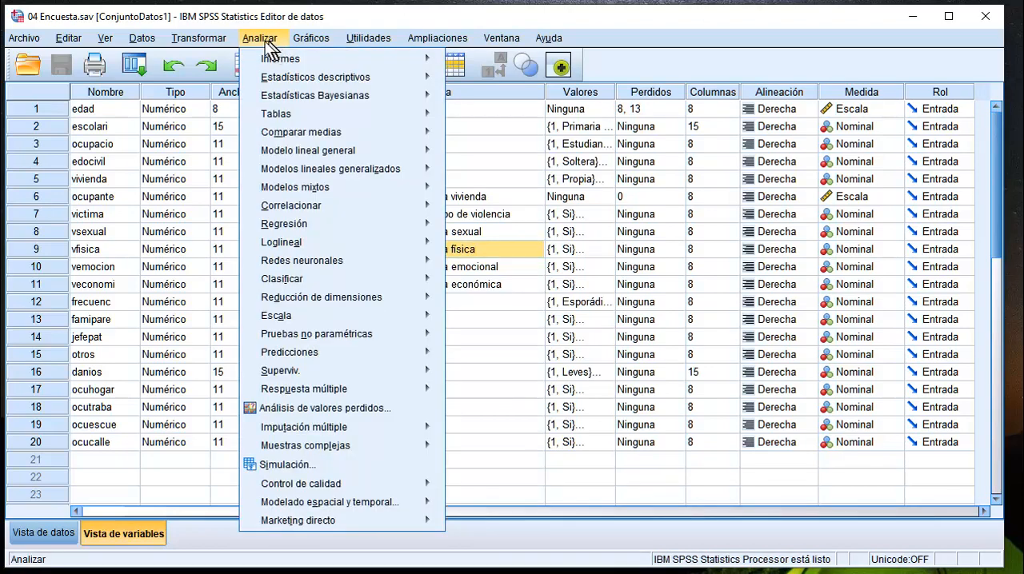
pyautogui.moveTo(271, 80)
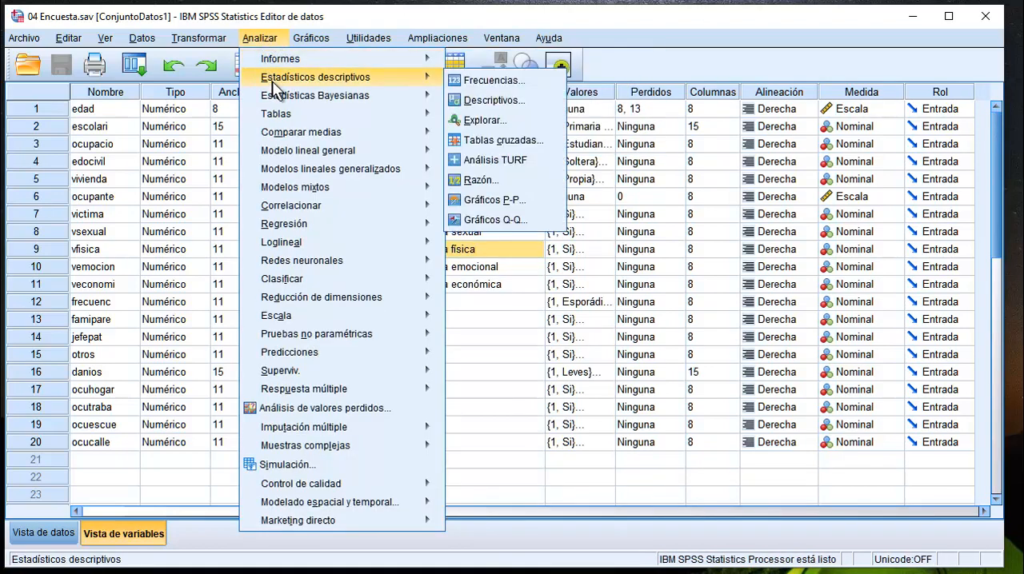
pyautogui.click(488, 83)
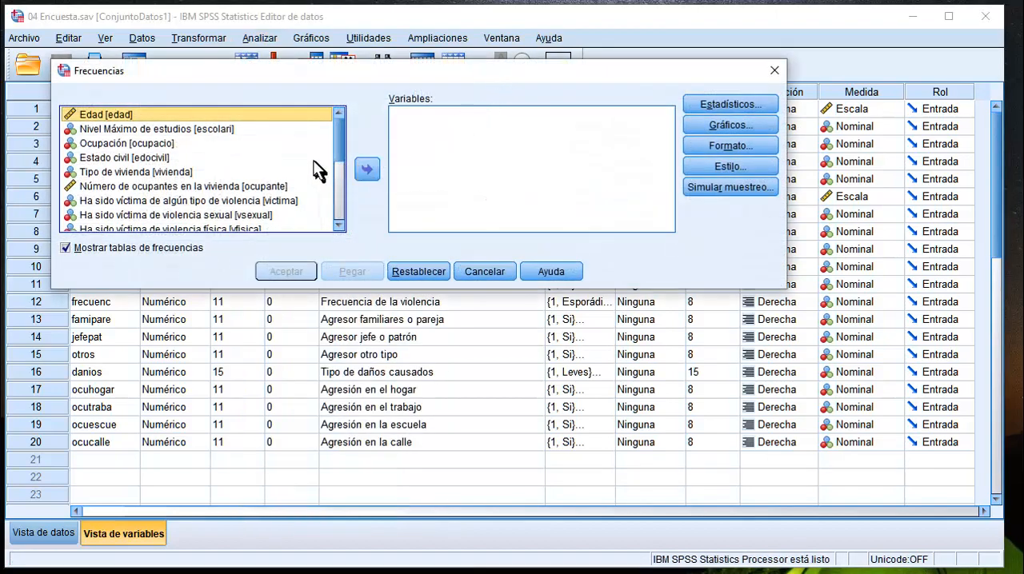
pyautogui.click(160, 132)
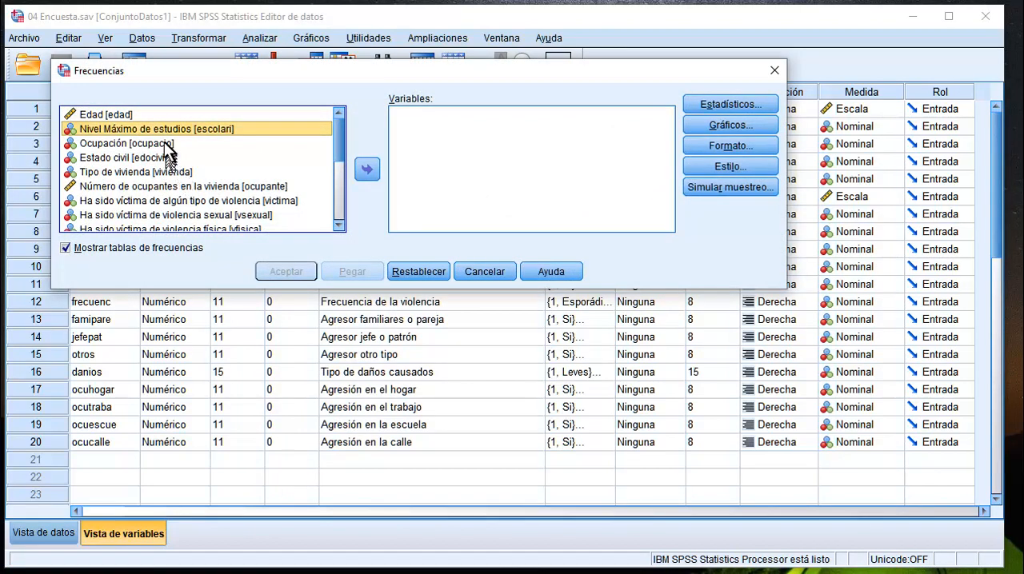
pyautogui.keyDown('ctrl'); pyautogui.click(164, 145); pyautogui.keyUp('ctrl')
pyautogui.keyDown('ctrl'); pyautogui.click(160, 158); pyautogui.keyUp('ctrl')
pyautogui.keyDown('ctrl'); pyautogui.click(163, 172); pyautogui.keyUp('ctrl')
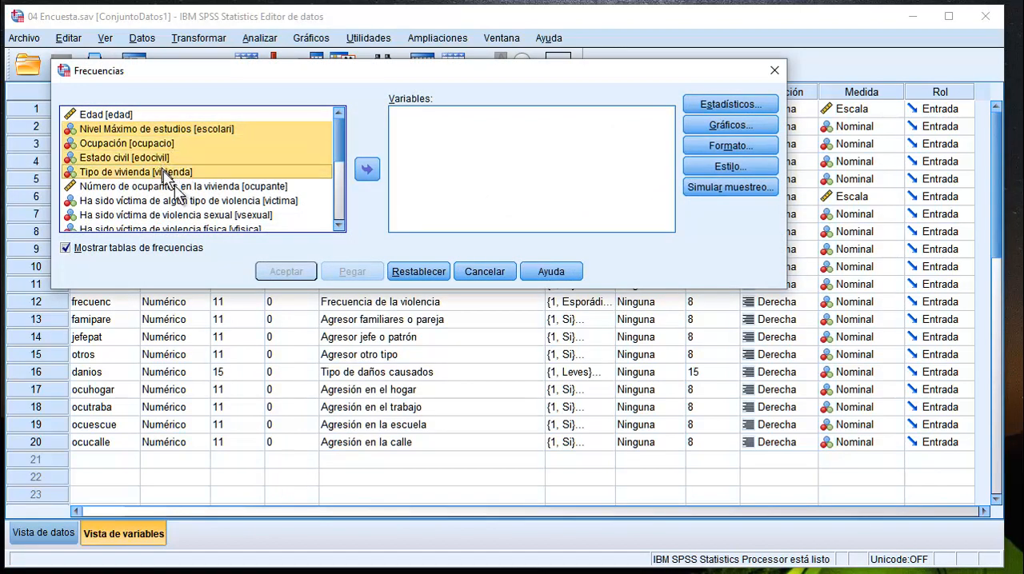
pyautogui.keyDown('ctrl'); pyautogui.click(212, 202); pyautogui.keyUp('ctrl')
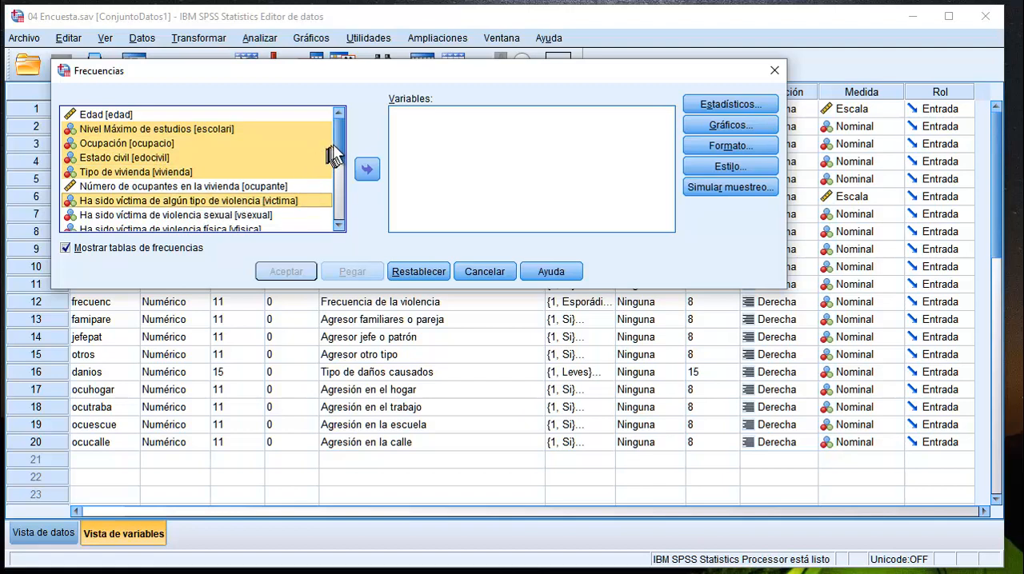
# Extend the variable selection with vsexual, vfisica, vemocion, veconomi, frecuenc, famipare and jefepat.
pyautogui.moveTo(334, 156); pyautogui.dragTo(336, 180)
pyautogui.keyDown('ctrl'); pyautogui.click(241, 133); pyautogui.keyUp('ctrl')
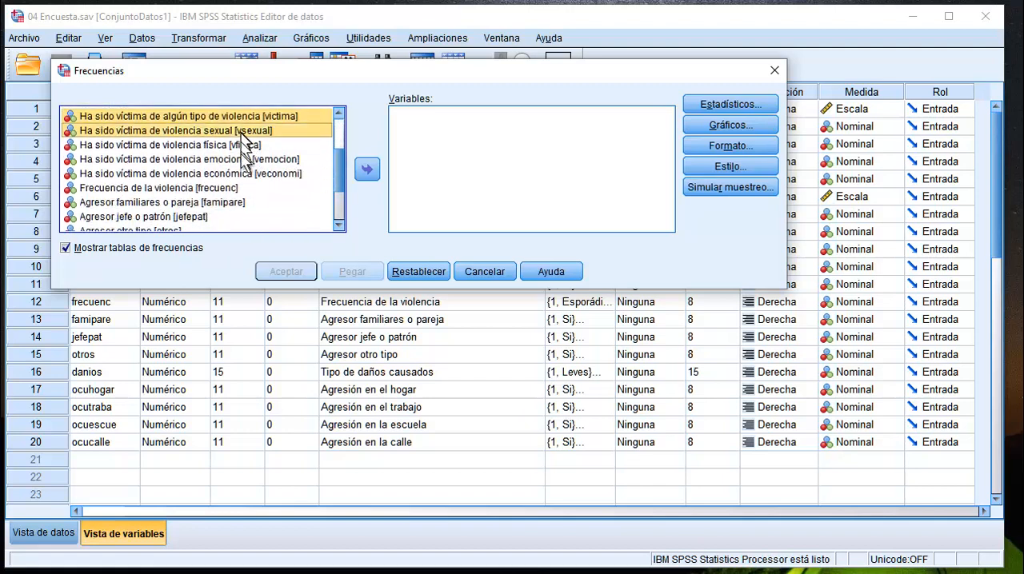
pyautogui.keyDown('ctrl'); pyautogui.click(242, 146); pyautogui.keyUp('ctrl')
pyautogui.keyDown('ctrl'); pyautogui.click(244, 159); pyautogui.keyUp('ctrl')
pyautogui.keyDown('ctrl'); pyautogui.click(247, 174); pyautogui.keyUp('ctrl')
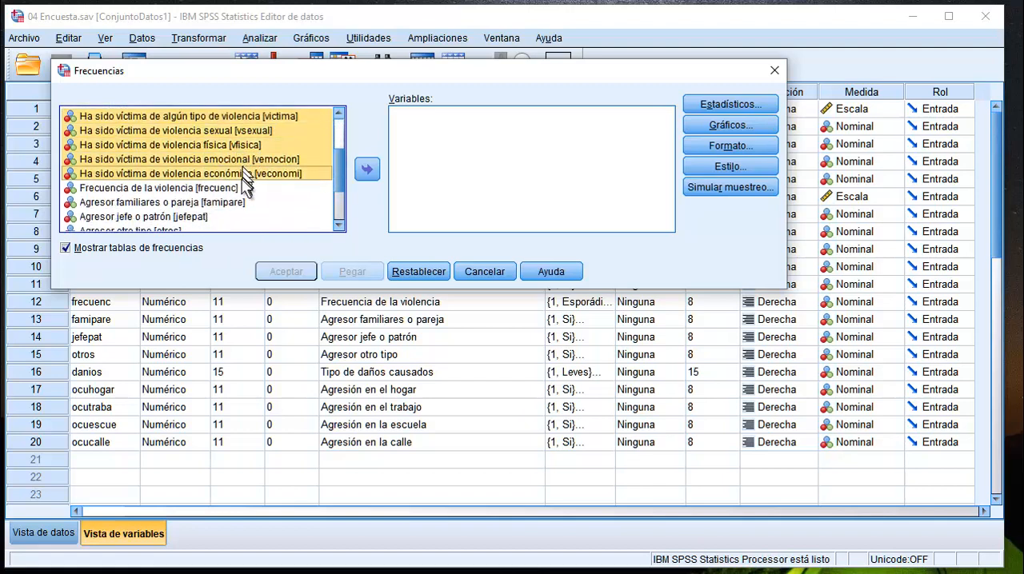
pyautogui.keyDown('ctrl'); pyautogui.click(236, 188); pyautogui.keyUp('ctrl')
pyautogui.keyDown('ctrl'); pyautogui.click(239, 203); pyautogui.keyUp('ctrl')
pyautogui.keyDown('ctrl'); pyautogui.click(196, 216); pyautogui.keyUp('ctrl')
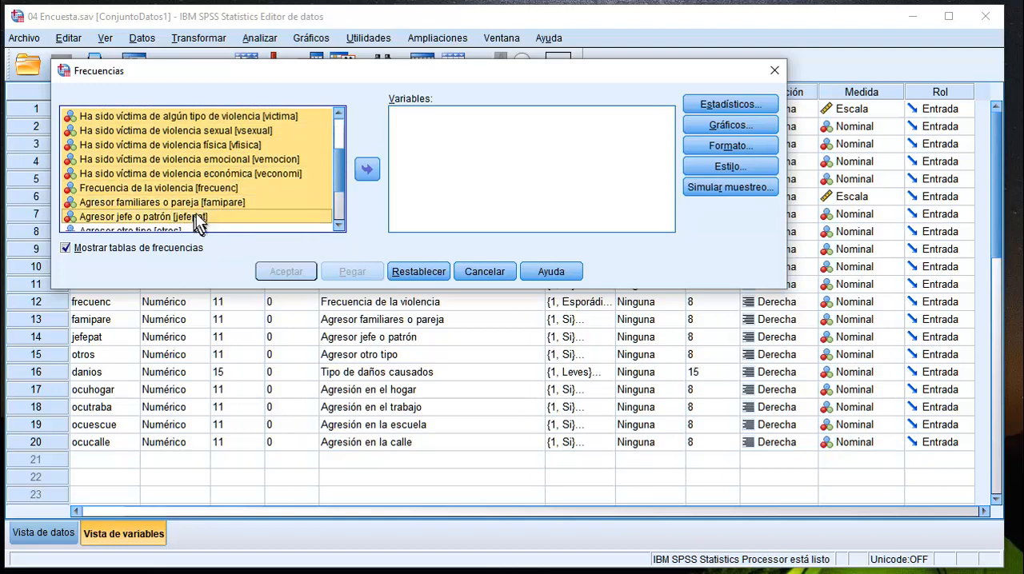
# Add otros, danios, ocuhogar, ocutraba, ocuescue and ocucalle to the variable selection.
pyautogui.moveTo(338, 171); pyautogui.dragTo(336, 206)
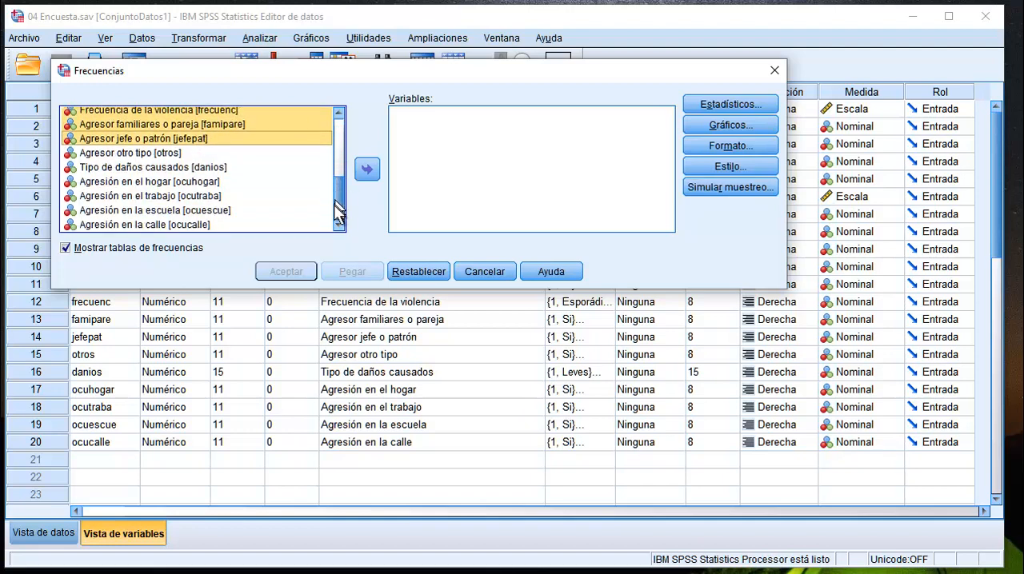
pyautogui.keyDown('ctrl'); pyautogui.click(192, 153); pyautogui.keyUp('ctrl')
pyautogui.keyDown('ctrl'); pyautogui.click(200, 168); pyautogui.keyUp('ctrl')
pyautogui.keyDown('ctrl'); pyautogui.click(207, 182); pyautogui.keyUp('ctrl')
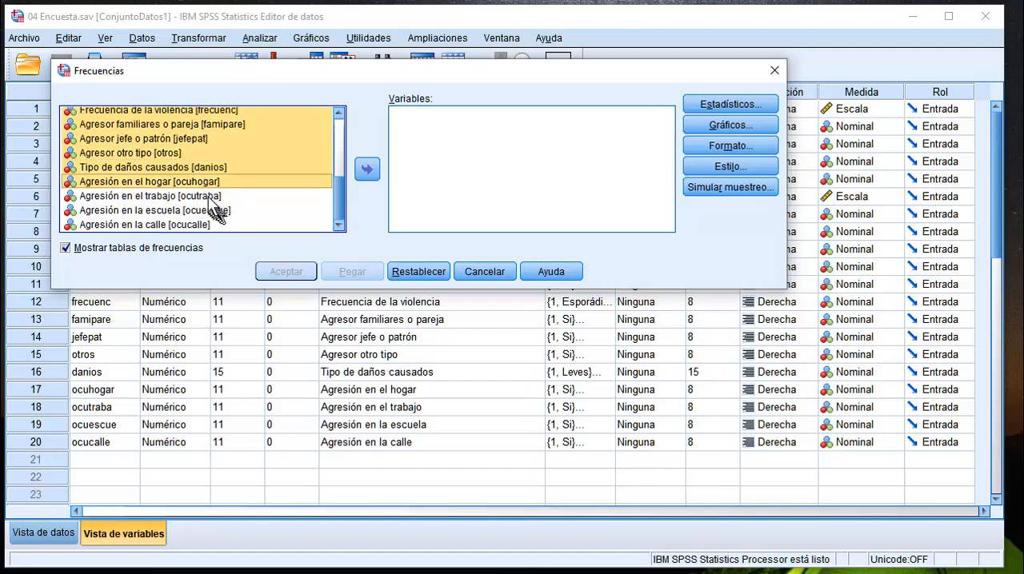
pyautogui.keyDown('ctrl'); pyautogui.click(210, 196); pyautogui.keyUp('ctrl')
pyautogui.keyDown('ctrl'); pyautogui.click(210, 210); pyautogui.keyUp('ctrl')
pyautogui.keyDown('ctrl'); pyautogui.click(200, 225); pyautogui.keyUp('ctrl')
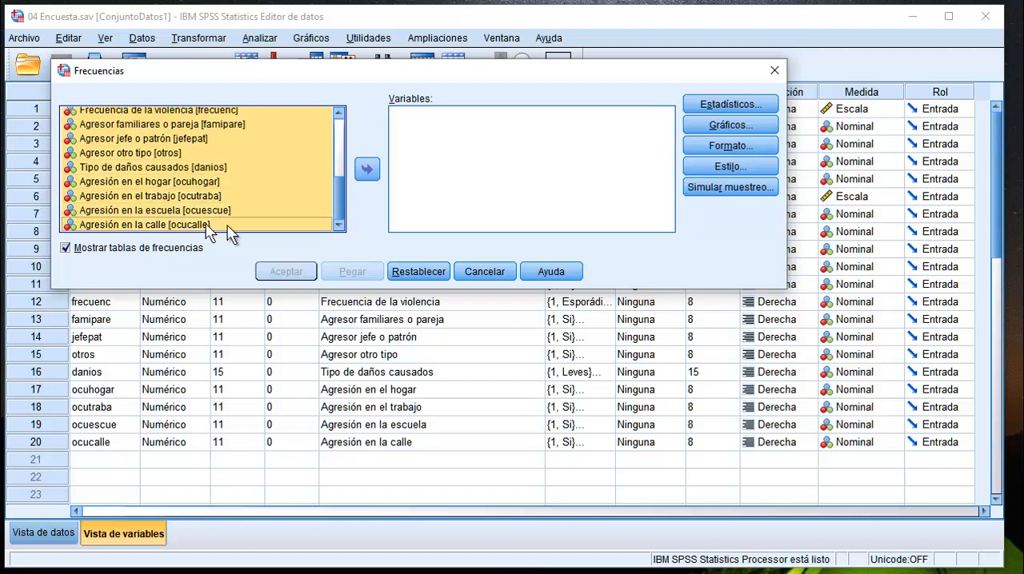
# Move the selected nominal variables into the analysis list, leaving out edad and ocupante, and run the Frequencies analysis.
pyautogui.click(367, 169)
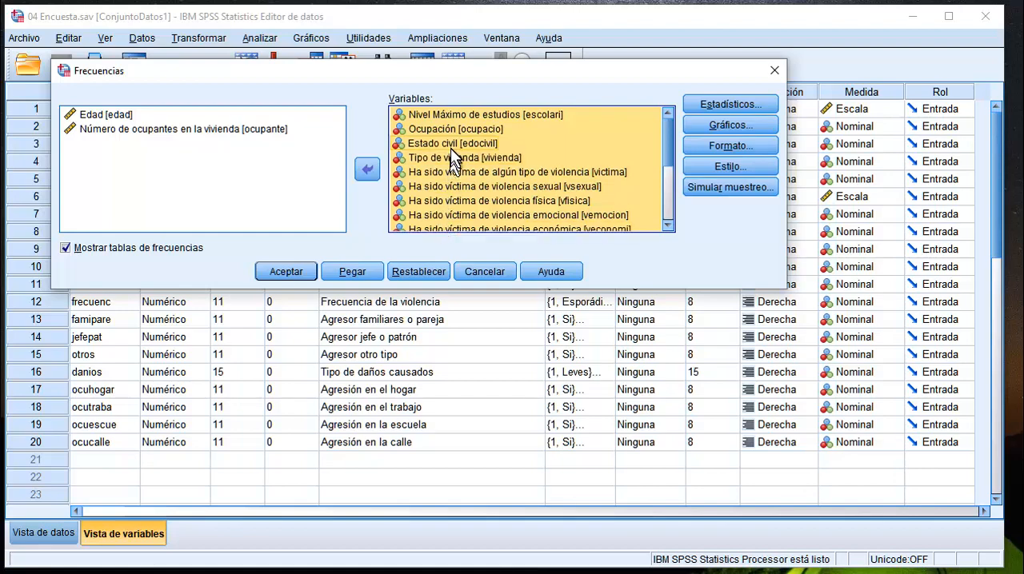
pyautogui.click(292, 272)
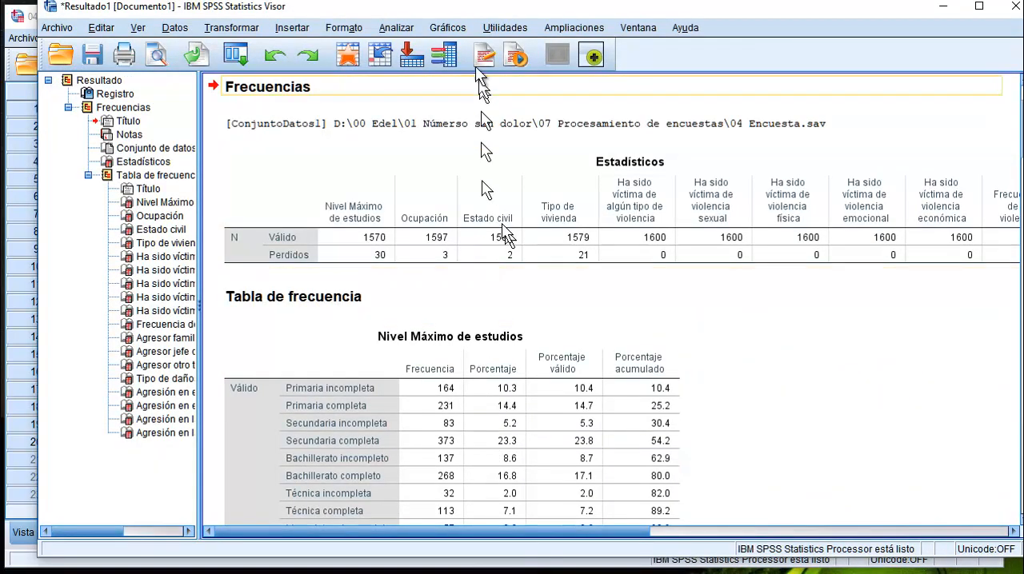
pyautogui.moveTo(462, 13); pyautogui.dragTo(425, 20)
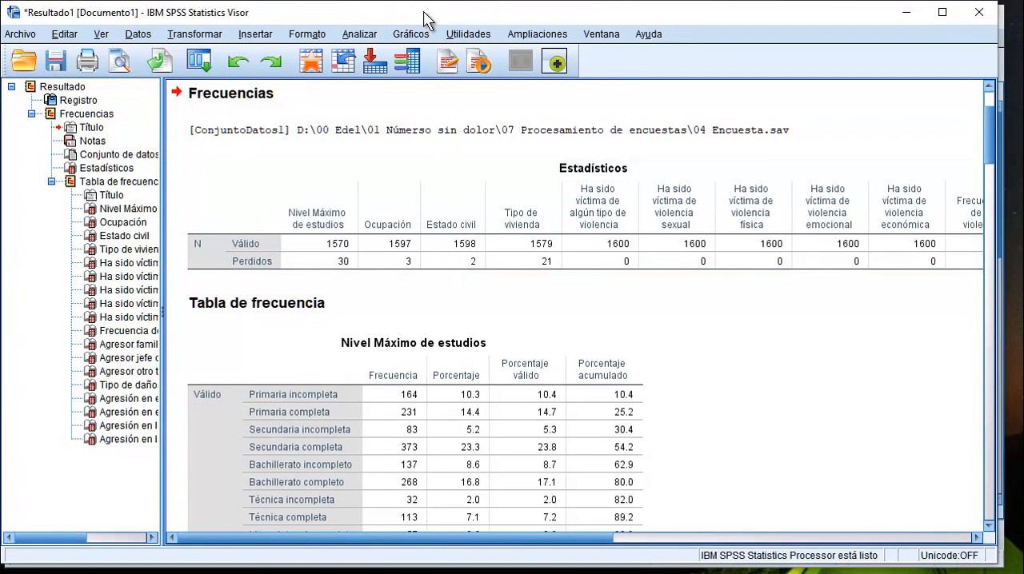
# Examine the valid and missing cases in the Estadísticos table and the frequencies and percentages in the Nivel Máximo de estudios table.
pyautogui.click(284, 246)
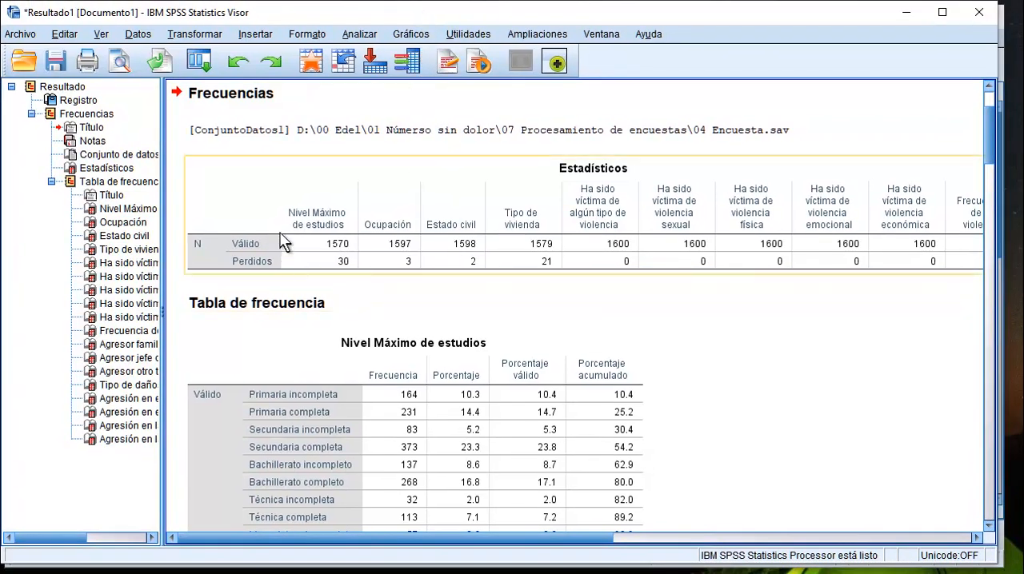
pyautogui.click(284, 242)
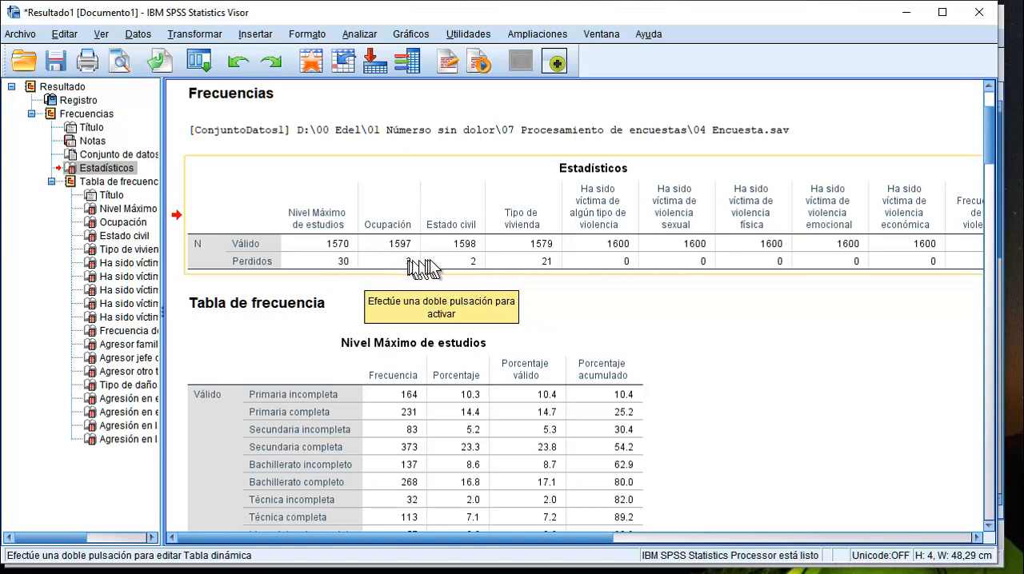
pyautogui.doubleClick(477, 245)
pyautogui.click(471, 278)
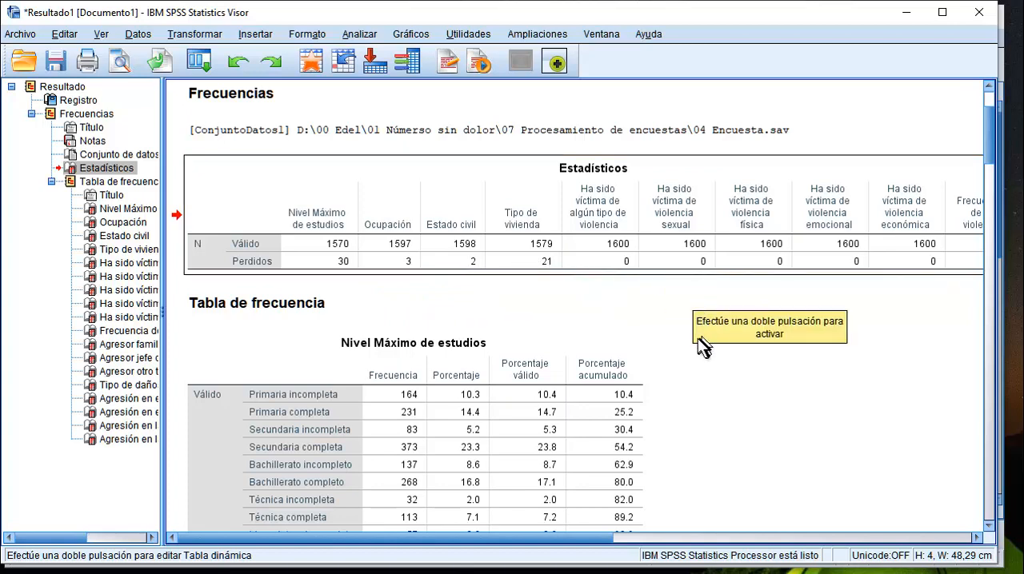
pyautogui.scroll(-3, 694, 340)
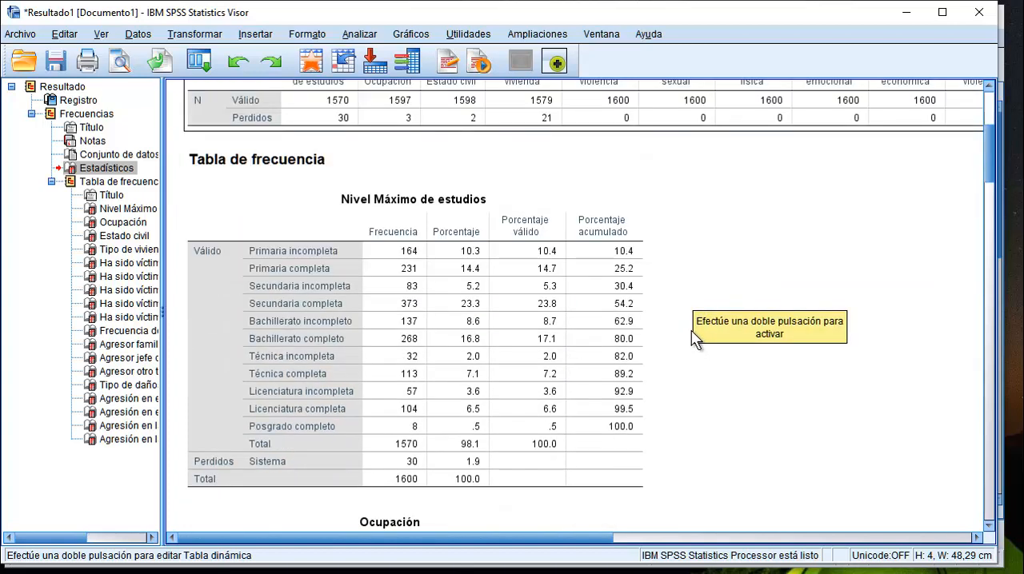
pyautogui.scroll(-2, 693, 333)
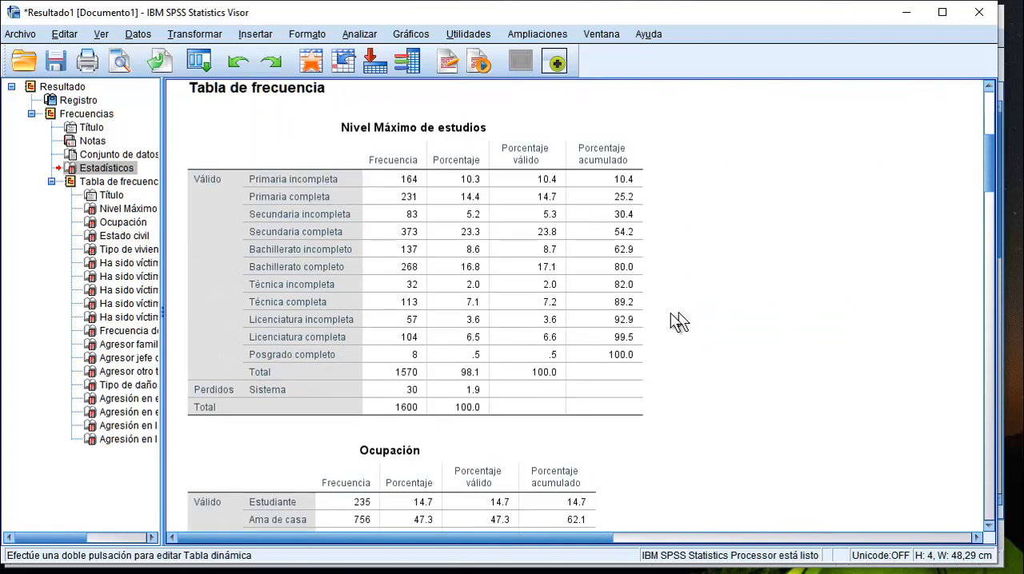
pyautogui.click(639, 322)
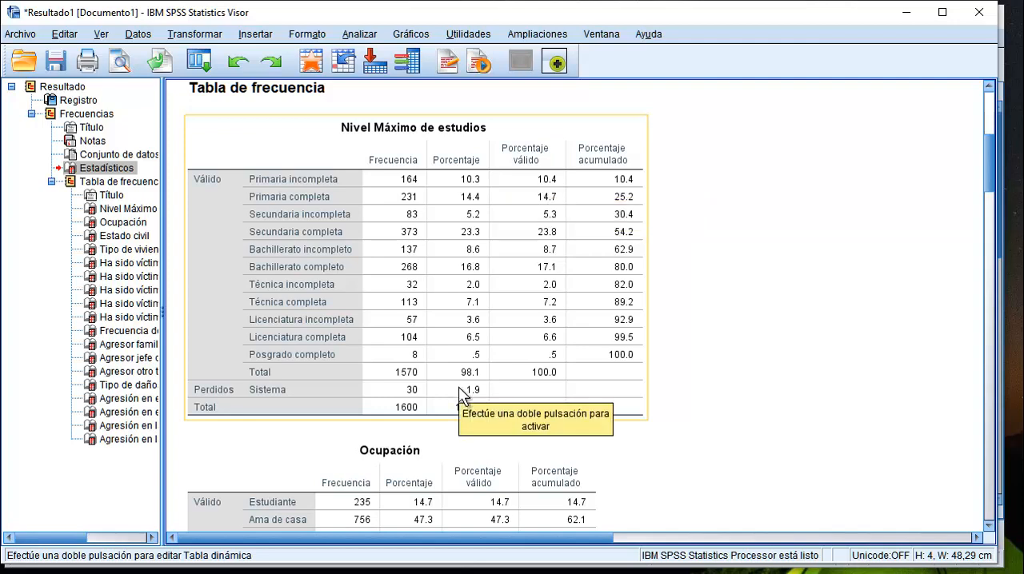
pyautogui.click(526, 160)
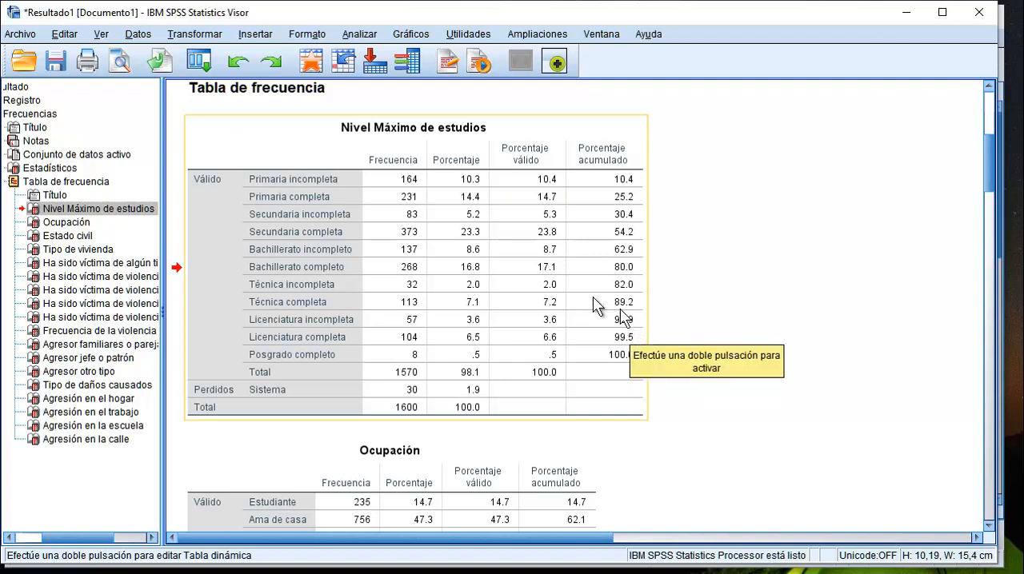
# Review the file types available for exporting the Nivel Máximo de estudios table, then cancel the export.
pyautogui.rightClick(271, 158)
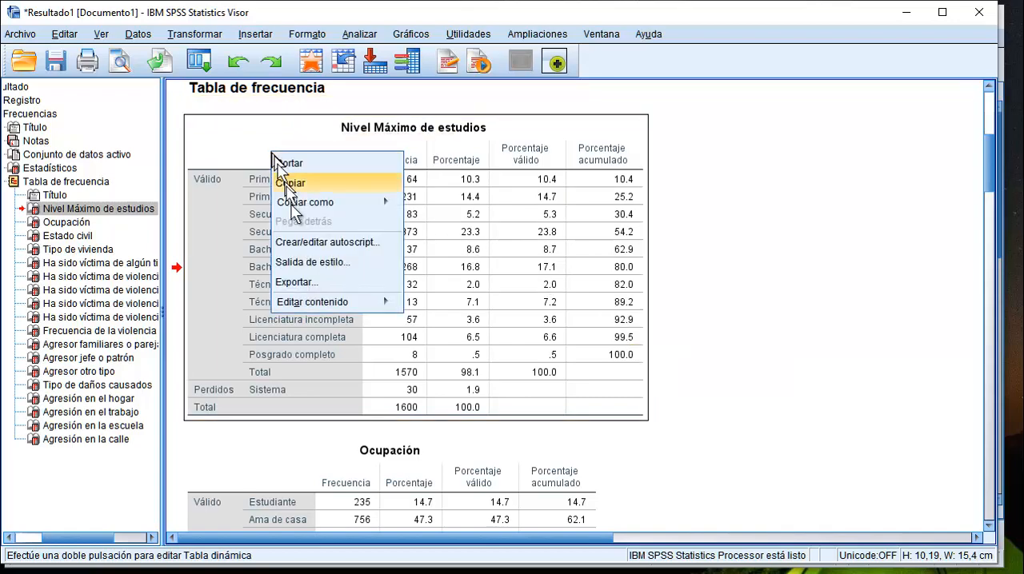
pyautogui.click(319, 288)
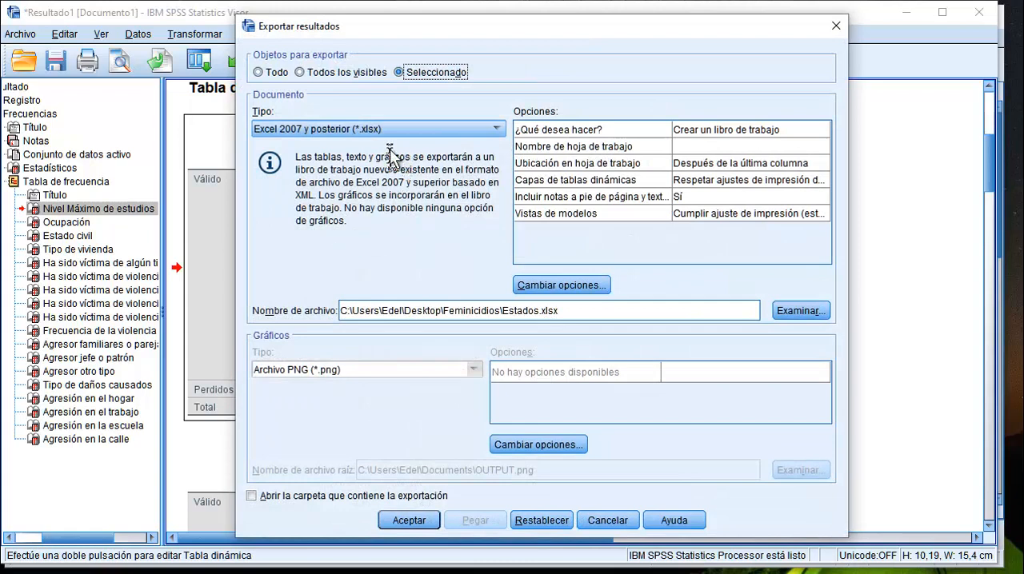
pyautogui.click(406, 131)
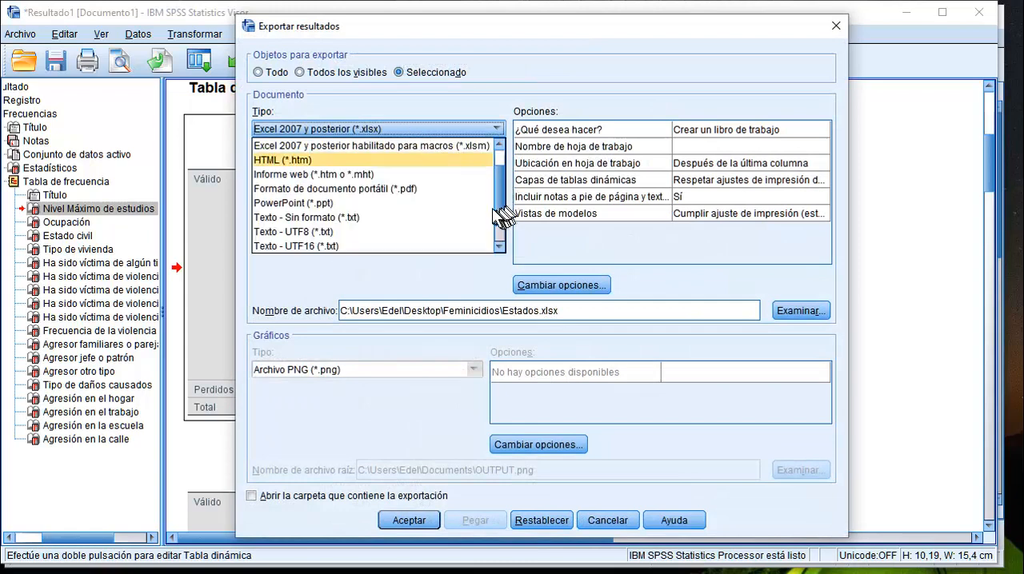
pyautogui.scroll(2, 502, 194)
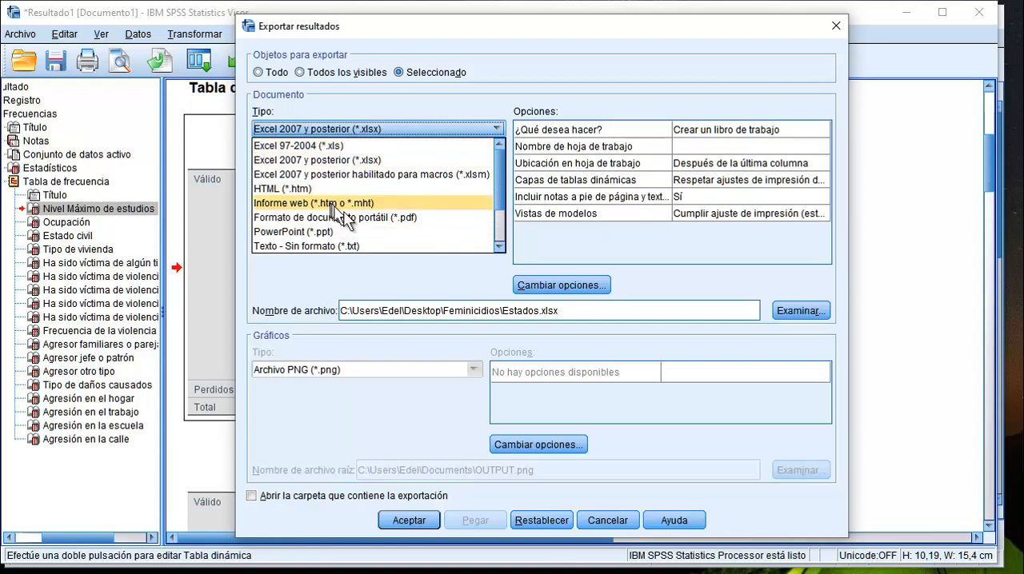
pyautogui.click(500, 247)
pyautogui.click(499, 246)
pyautogui.click(500, 246)
pyautogui.click(500, 247)
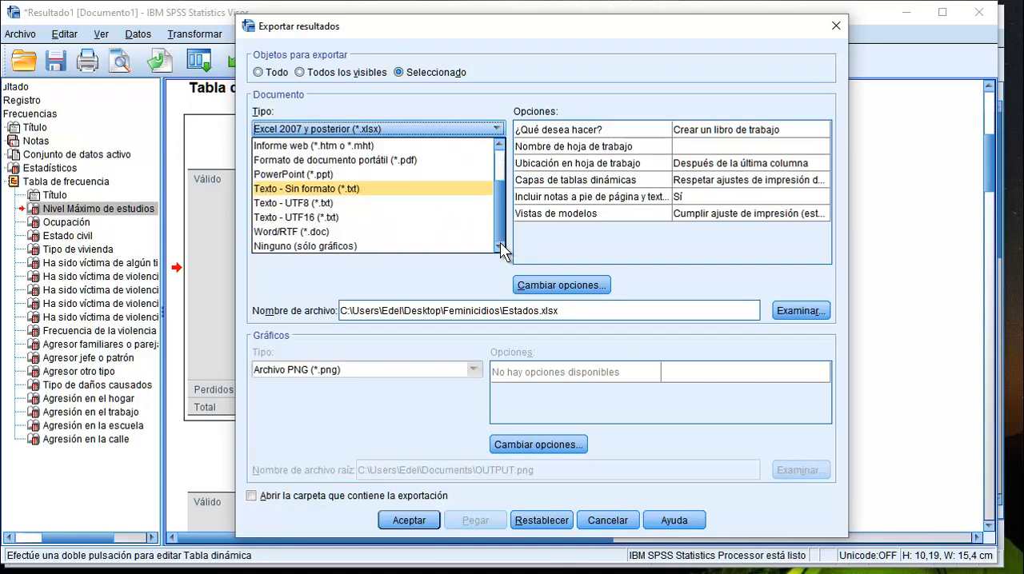
pyautogui.scroll(2, 502, 215)
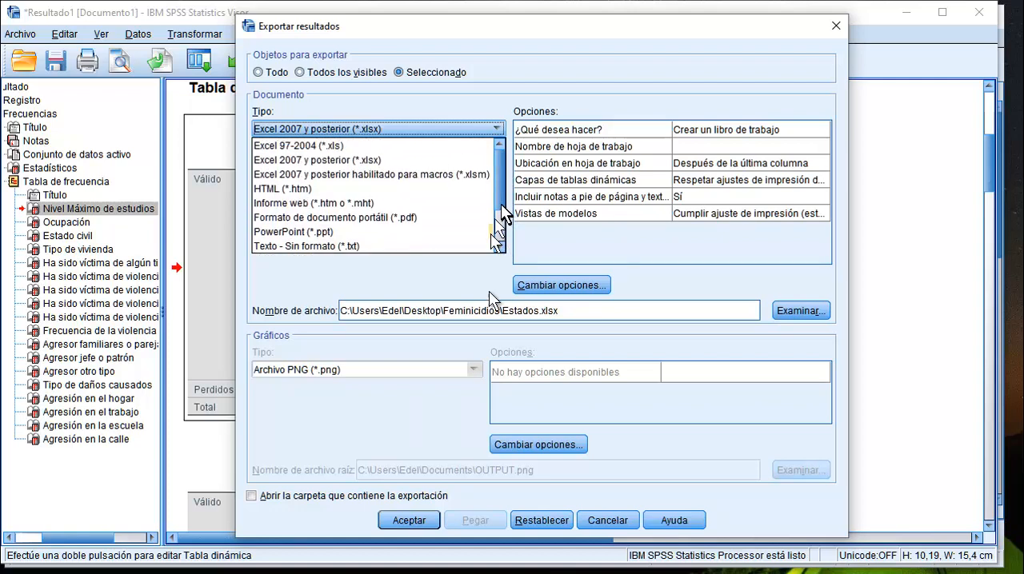
pyautogui.click(613, 522)
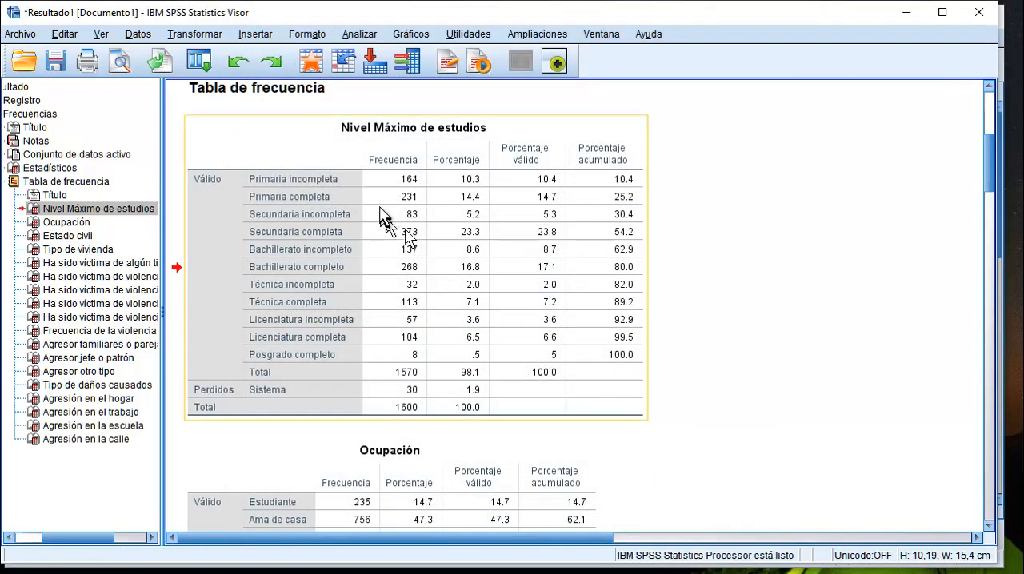
# Review the frequency tables for Ocupación, Estado civil, Tipo de vivienda and the types of violence suffered.
pyautogui.scroll(-2, 530, 360)
pyautogui.scroll(-8, 530, 360)
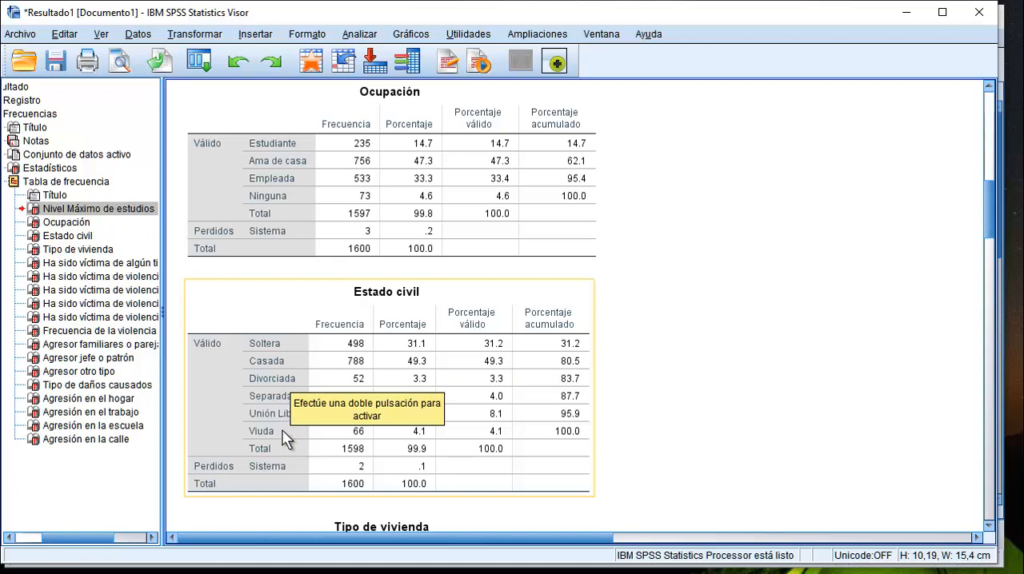
pyautogui.click(272, 396)
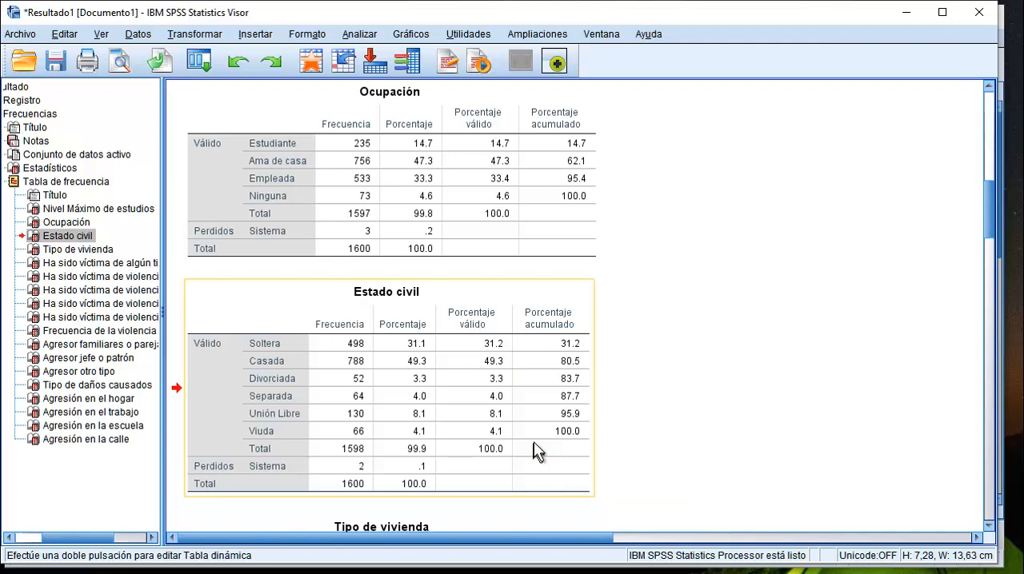
pyautogui.click(583, 376)
pyautogui.scroll(-2, 604, 367)
pyautogui.scroll(-5, 607, 368)
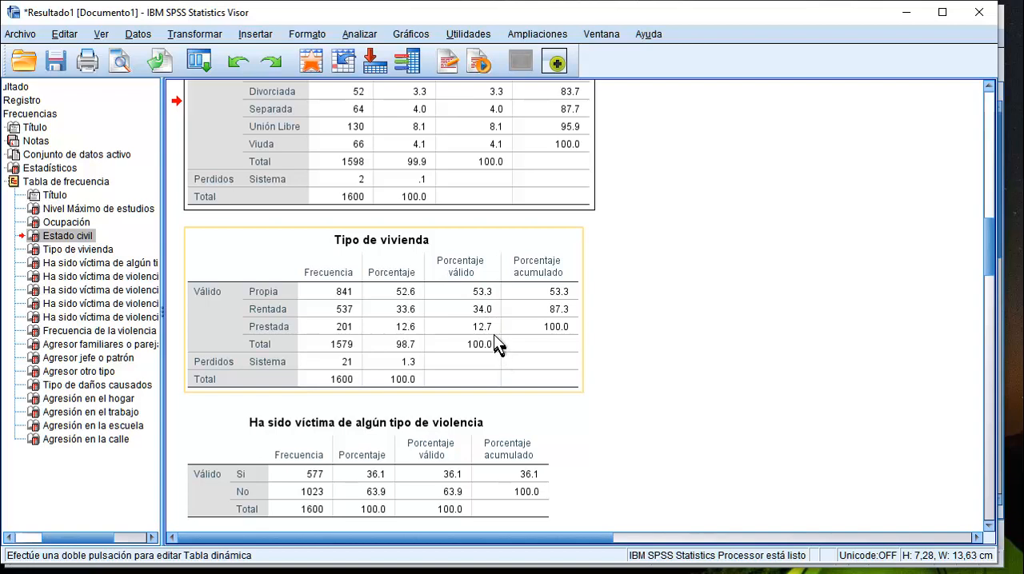
pyautogui.scroll(-2, 495, 342)
pyautogui.scroll(-1, 493, 328)
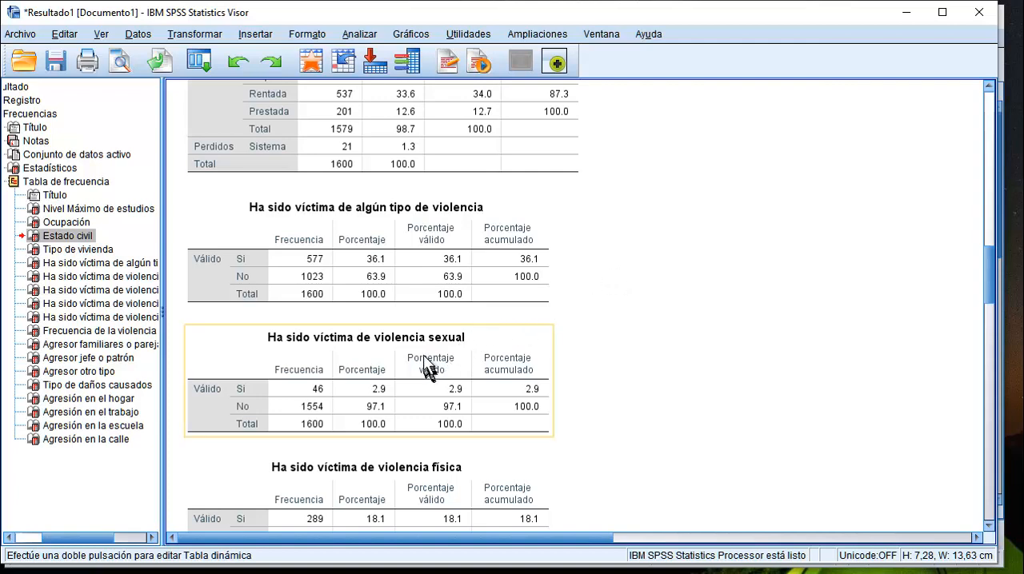
pyautogui.scroll(-10, 432, 358)
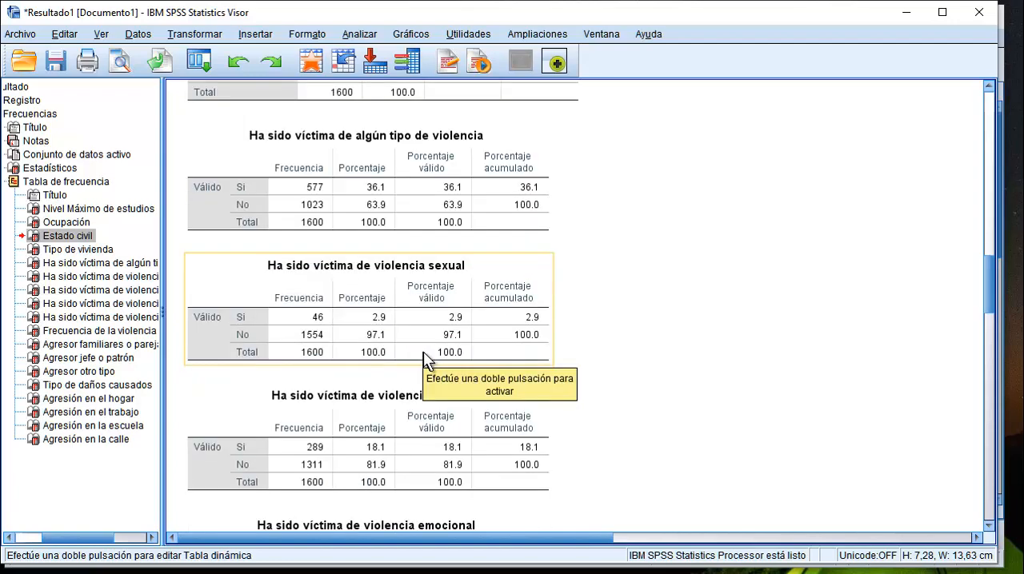
pyautogui.scroll(-5, 442, 347)
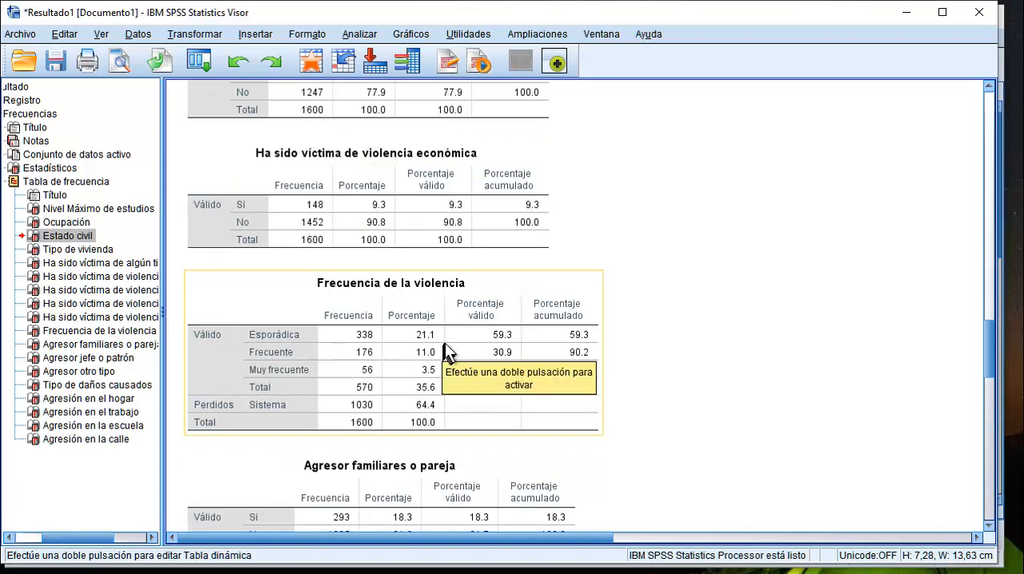
# Review the frequency tables for Frecuencia de la violencia, the three aggressor types, Tipo de daños causados and Agresión en el hogar.
pyautogui.scroll(-3, 450, 350)
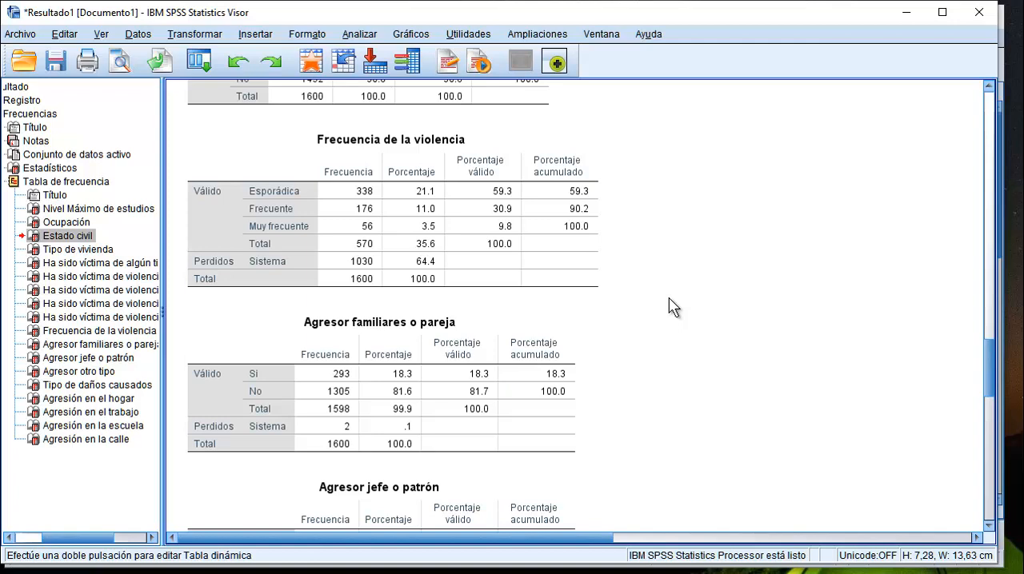
pyautogui.scroll(-3, 546, 285)
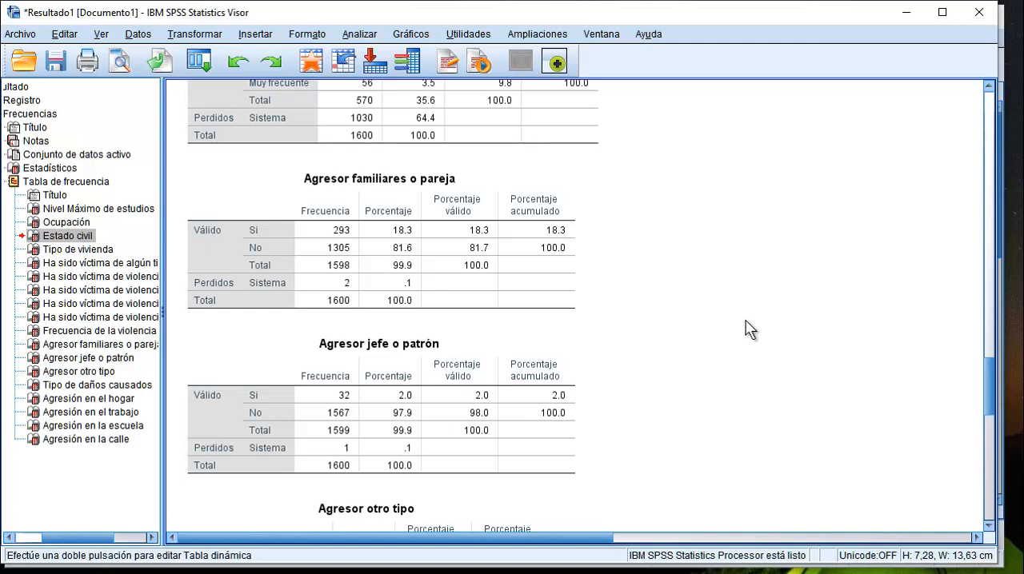
pyautogui.scroll(-3, 707, 268)
pyautogui.click(573, 249)
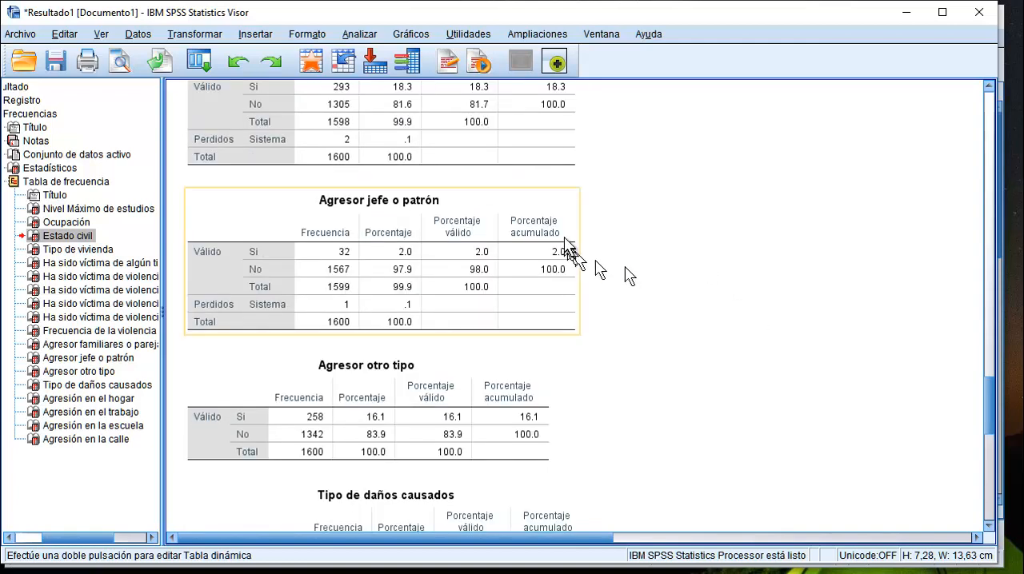
pyautogui.scroll(-1, 565, 244)
pyautogui.scroll(-1, 566, 244)
pyautogui.click(556, 253)
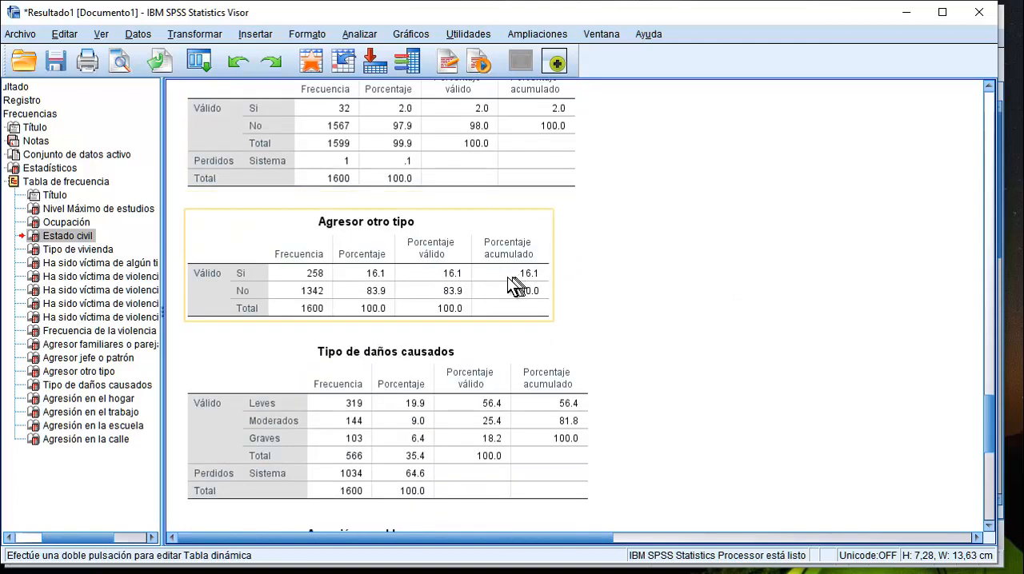
pyautogui.scroll(-2, 512, 284)
pyautogui.click(512, 284)
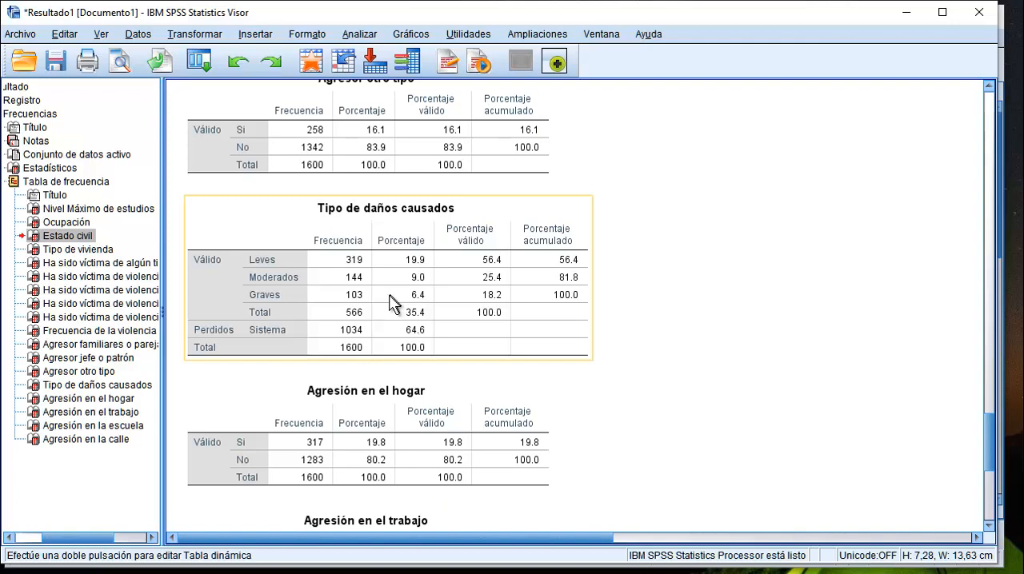
pyautogui.scroll(-3, 392, 302)
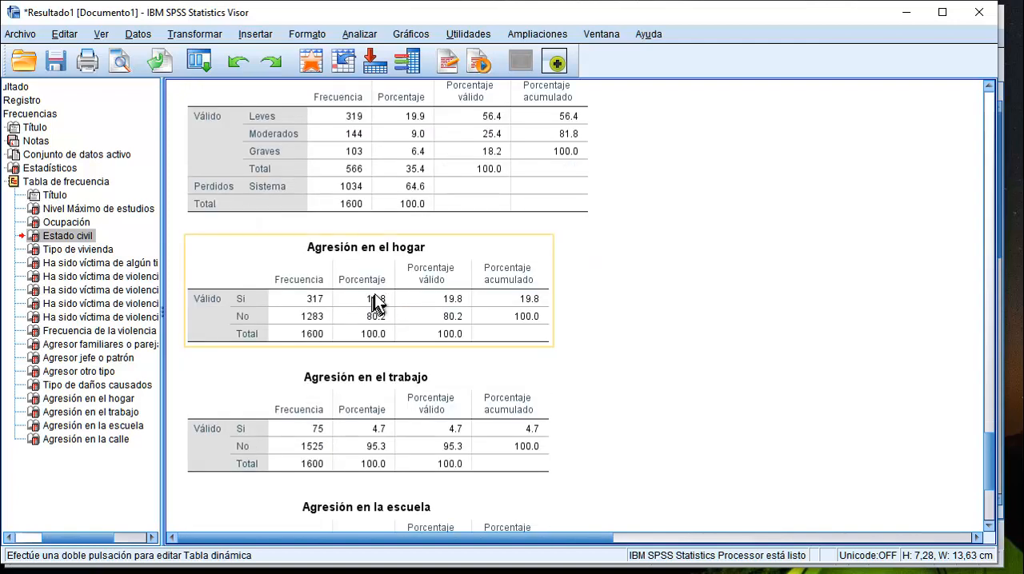
# Review the frequency tables for Agresión en el trabajo, Agresión en la escuela and Agresión en la calle.
pyautogui.scroll(-3, 376, 300)
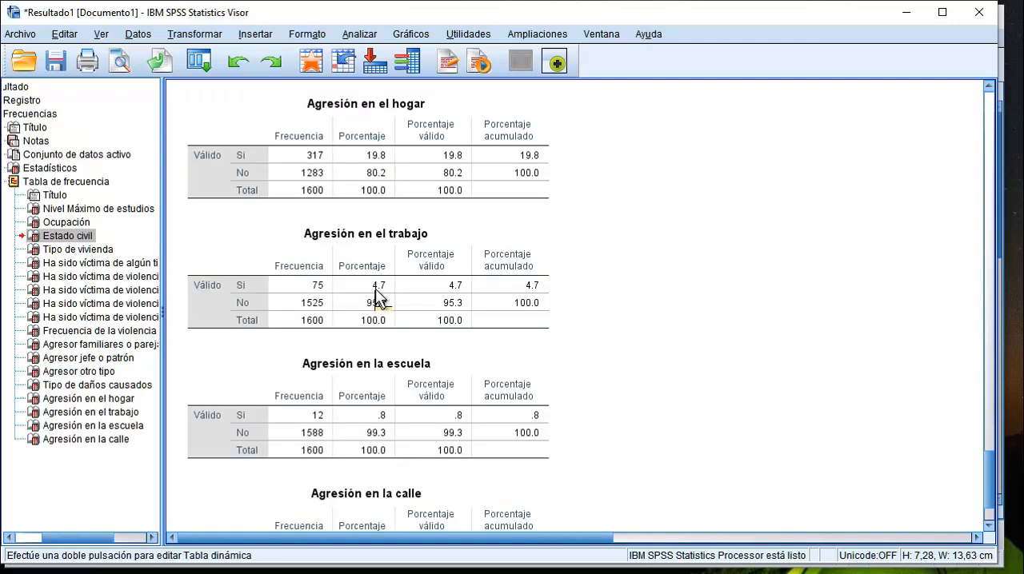
pyautogui.scroll(-2, 407, 336)
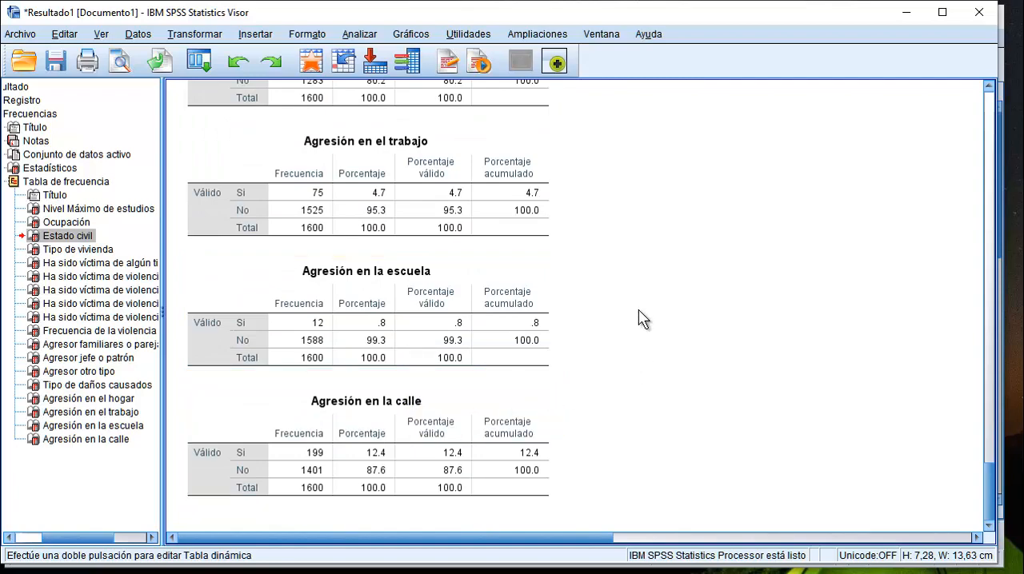
pyautogui.scroll(20, 640, 320)
pyautogui.scroll(20, 644, 320)
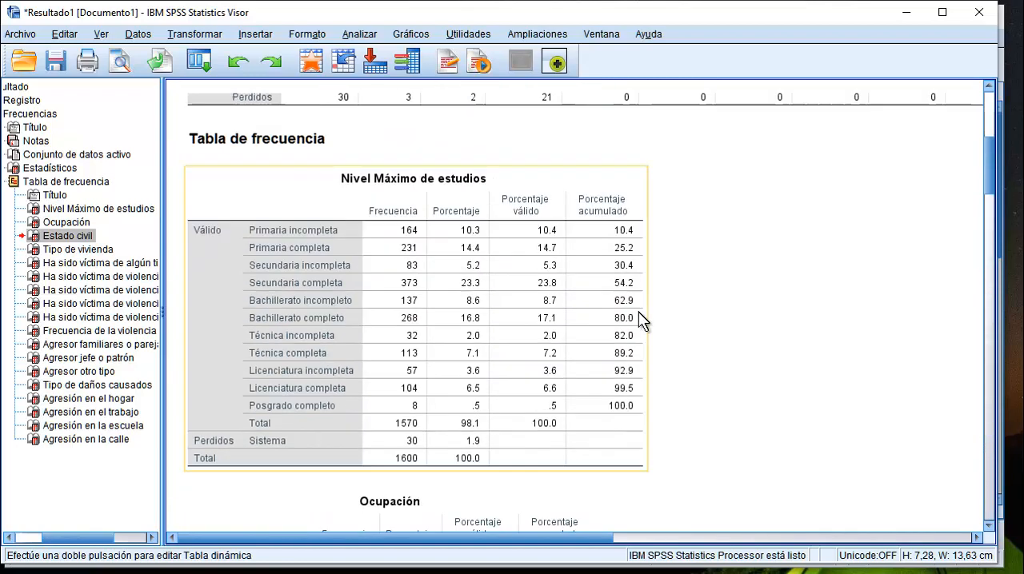
# Look again through the frequency tables from Estado civil and the types of violence suffered to Agresión en la calle.
pyautogui.scroll(-6, 640, 316)
pyautogui.scroll(-10, 638, 312)
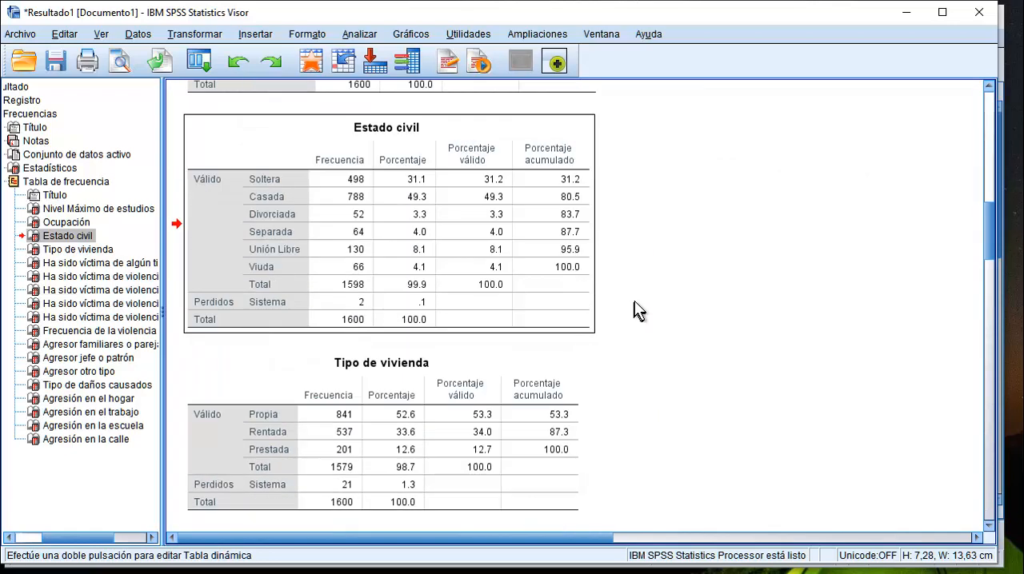
pyautogui.scroll(-2, 640, 306)
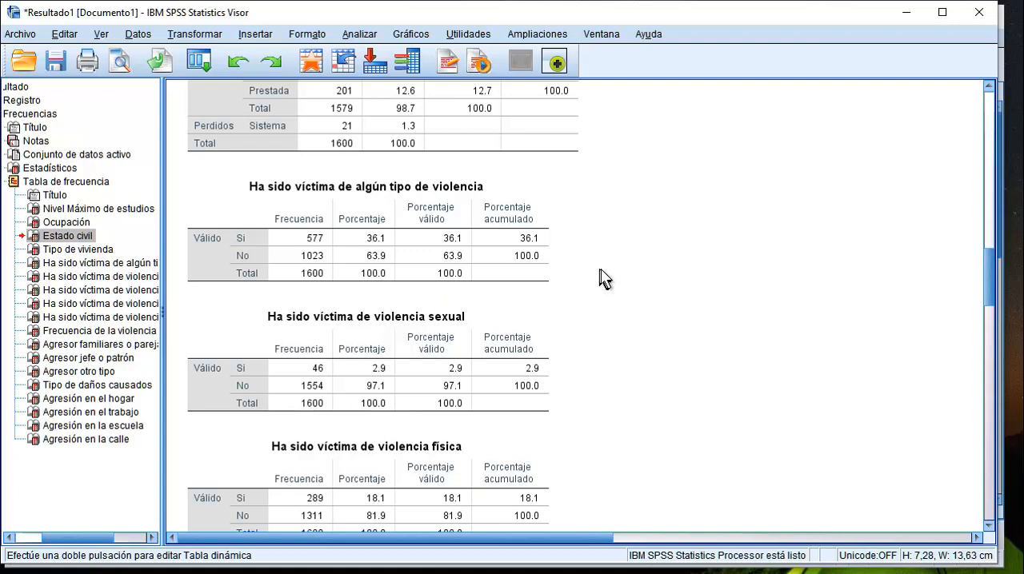
pyautogui.scroll(-4, 608, 283)
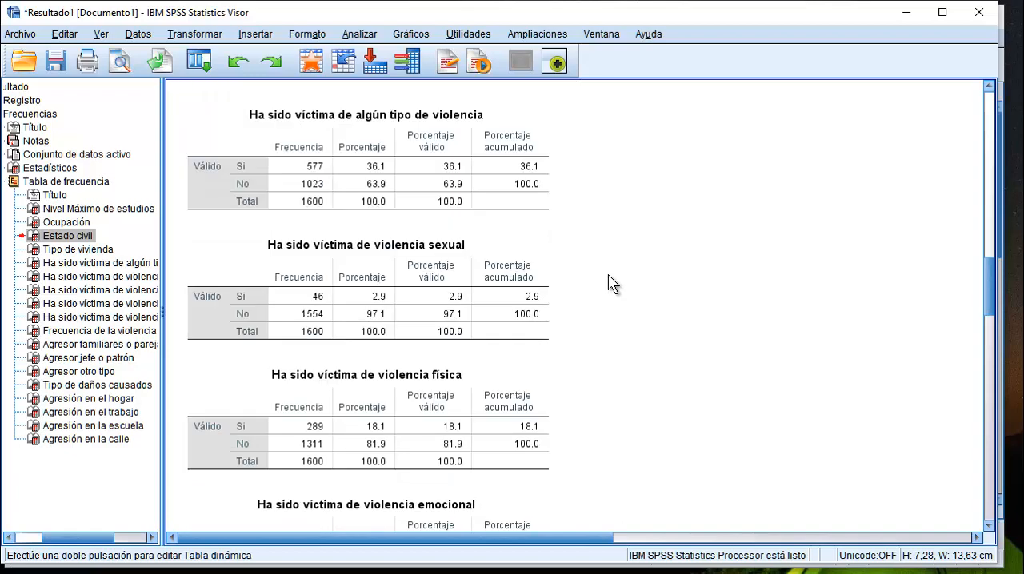
pyautogui.scroll(-8, 610, 283)
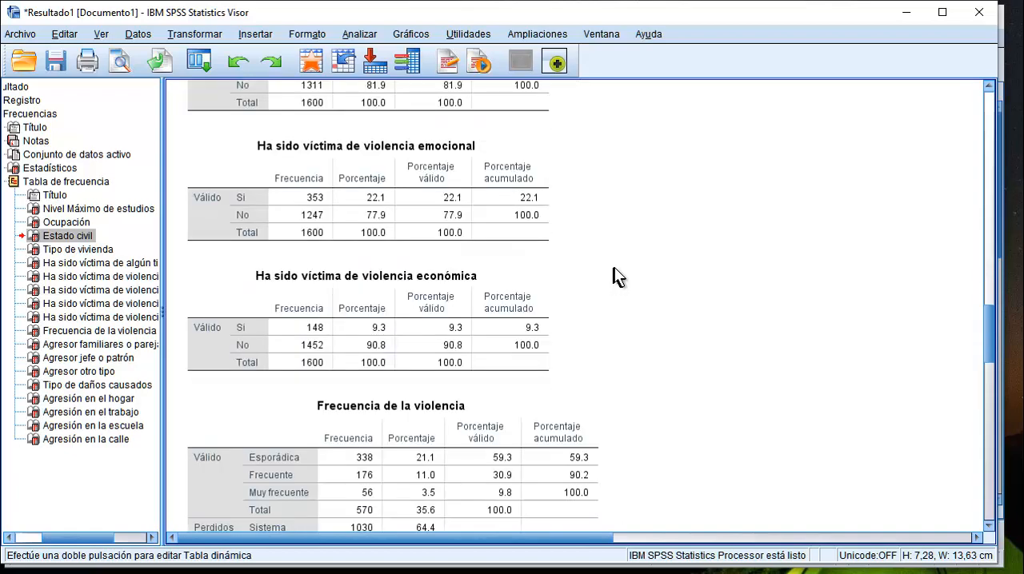
pyautogui.scroll(-13, 616, 279)
pyautogui.scroll(-20, 616, 276)
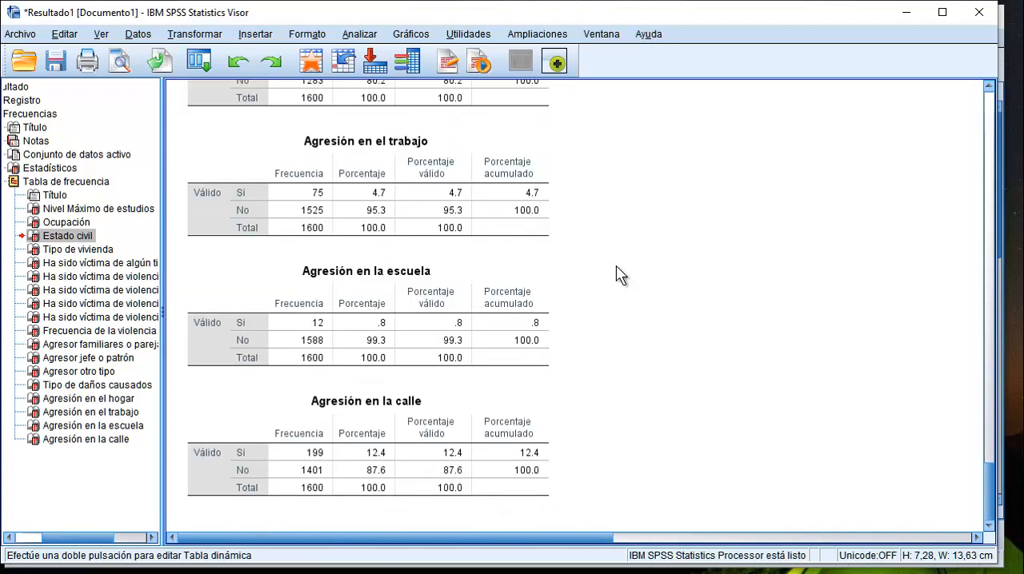
# Look back through the frequency tables from Agresor jefe o patrón to Nivel Máximo de estudios.
pyautogui.scroll(20, 617, 274)
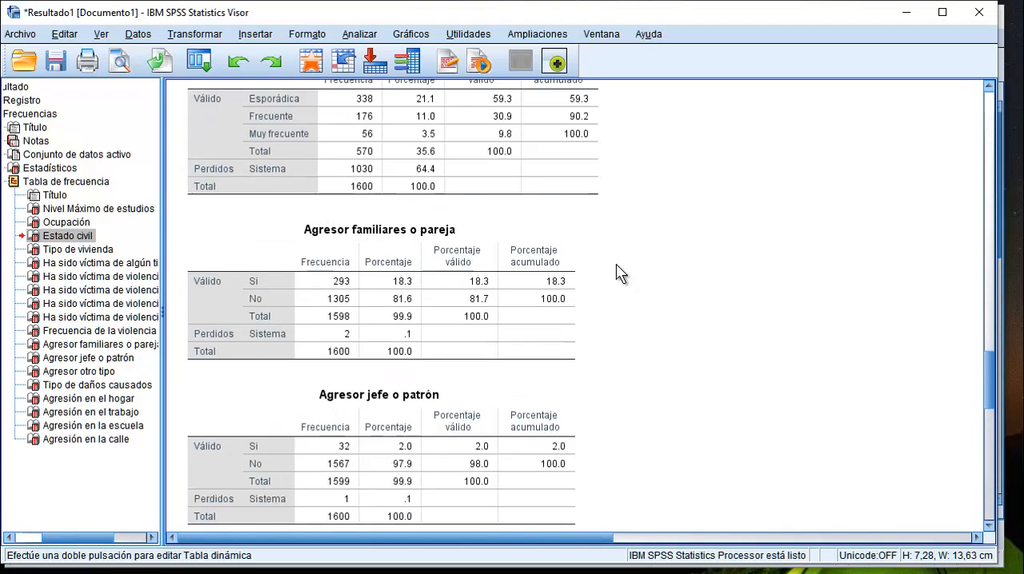
pyautogui.scroll(20, 618, 272)
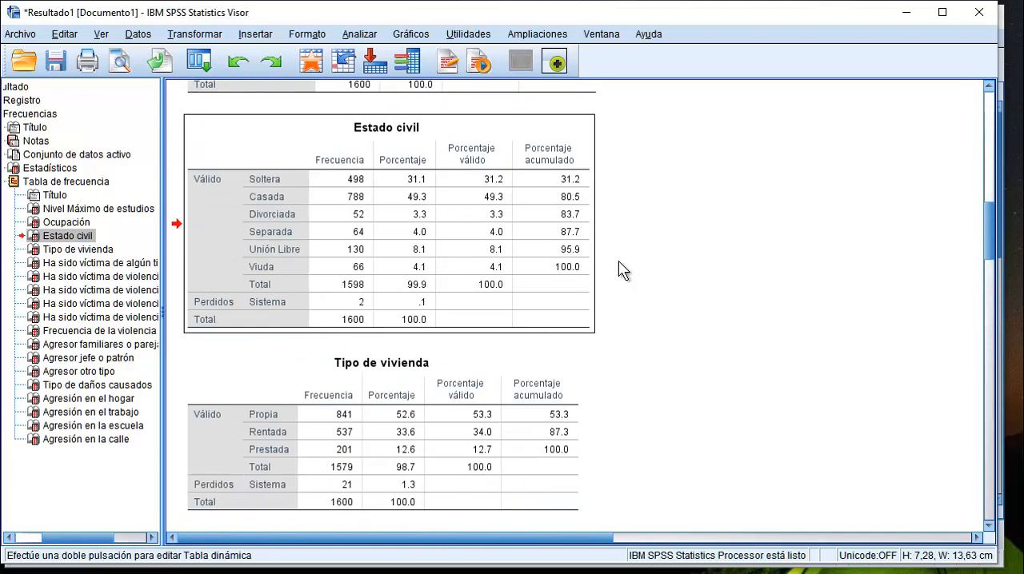
pyautogui.scroll(10, 623, 271)
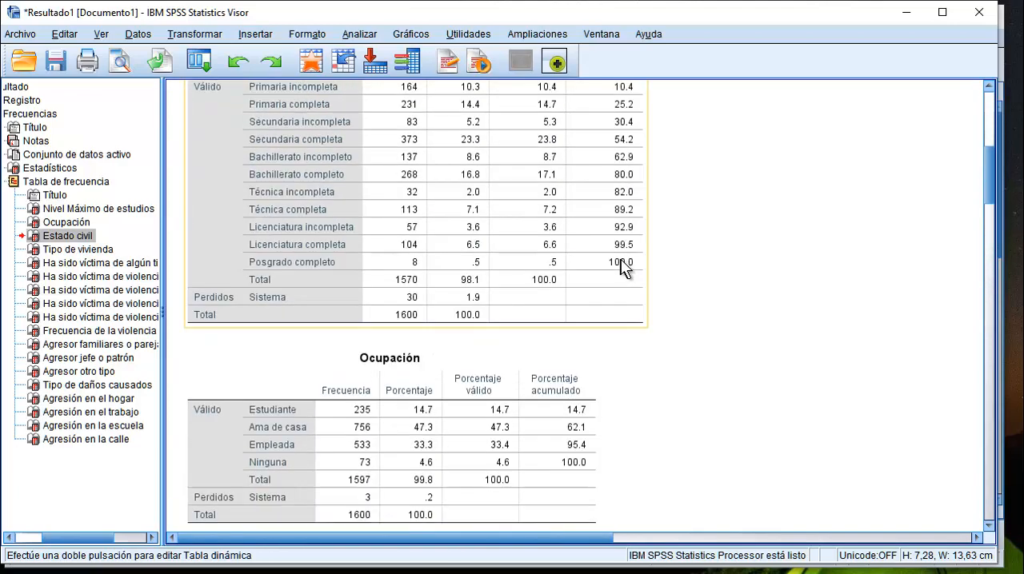
pyautogui.scroll(4, 623, 271)
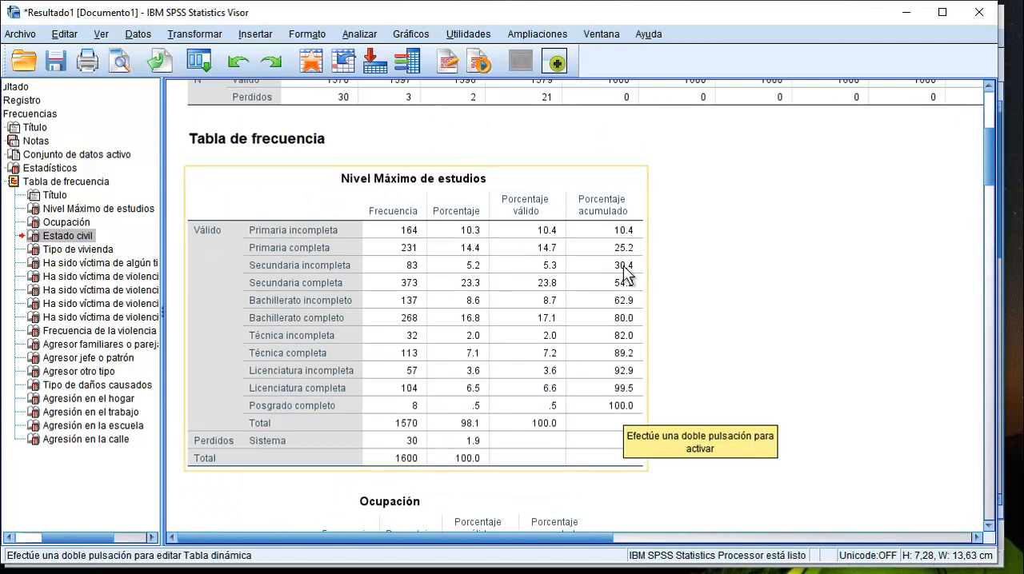
pyautogui.scroll(2, 624, 274)
pyautogui.scroll(-4, 623, 268)
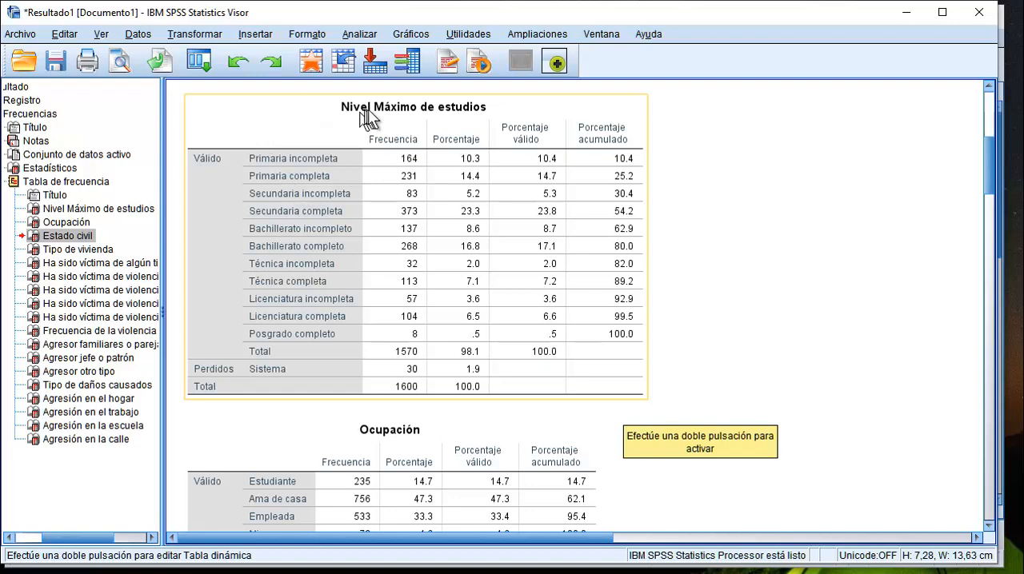
# Run a bivariate Pearson correlation with bilateral significance between Edad and Número de ocupantes en la vivienda.
pyautogui.click(359, 34)
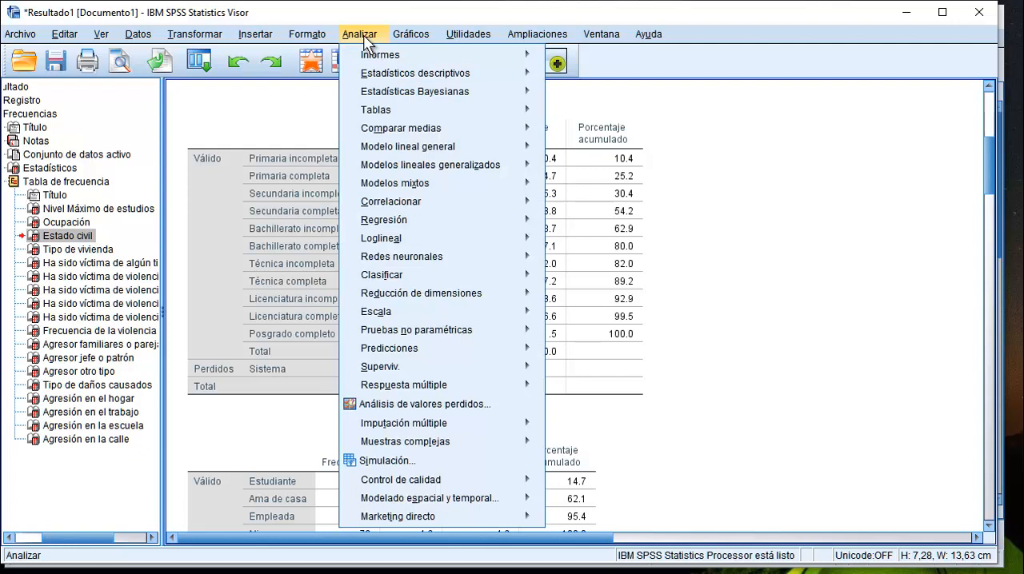
pyautogui.moveTo(400, 206)
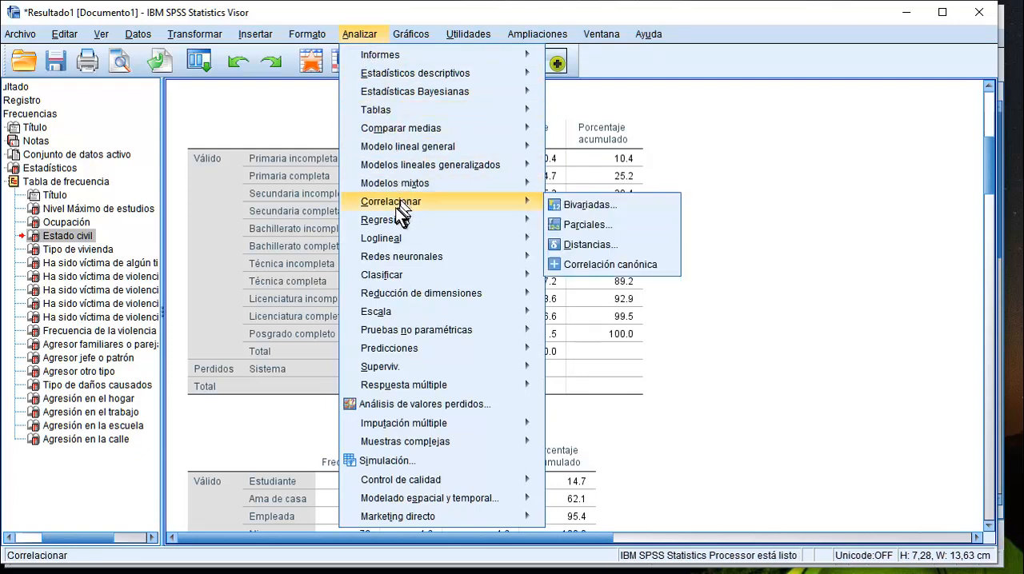
pyautogui.click(595, 208)
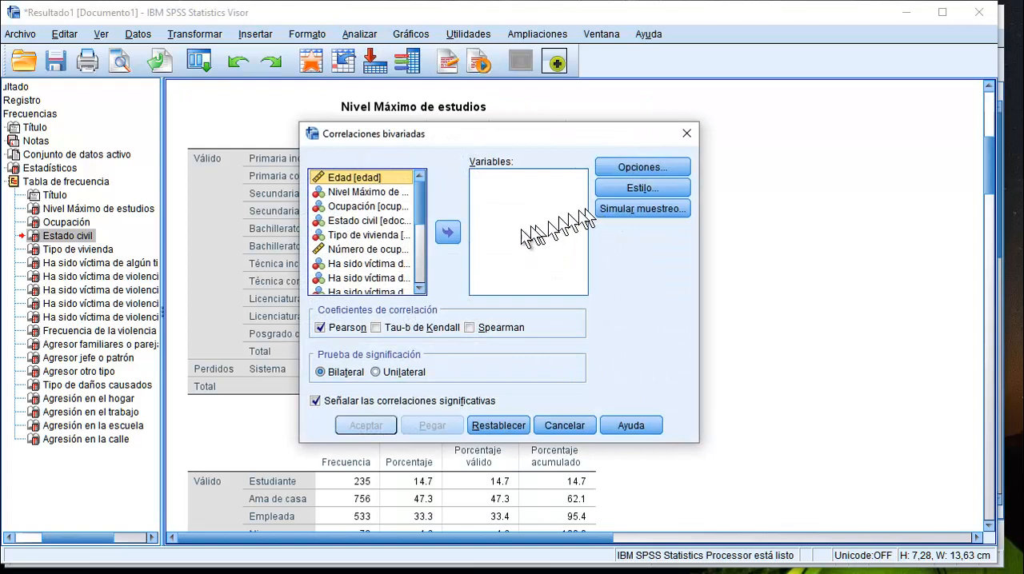
pyautogui.click(450, 232)
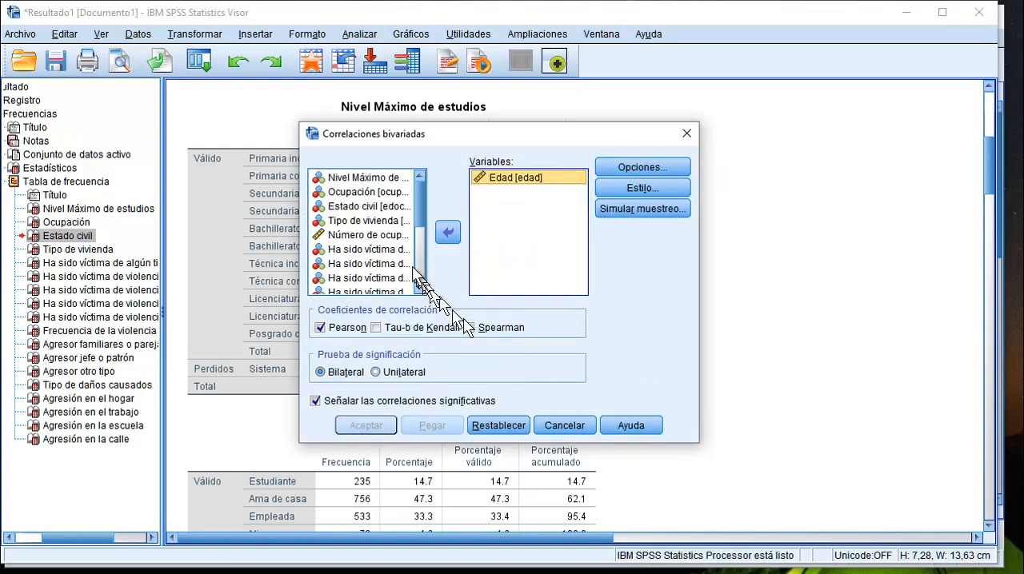
pyautogui.click(375, 235)
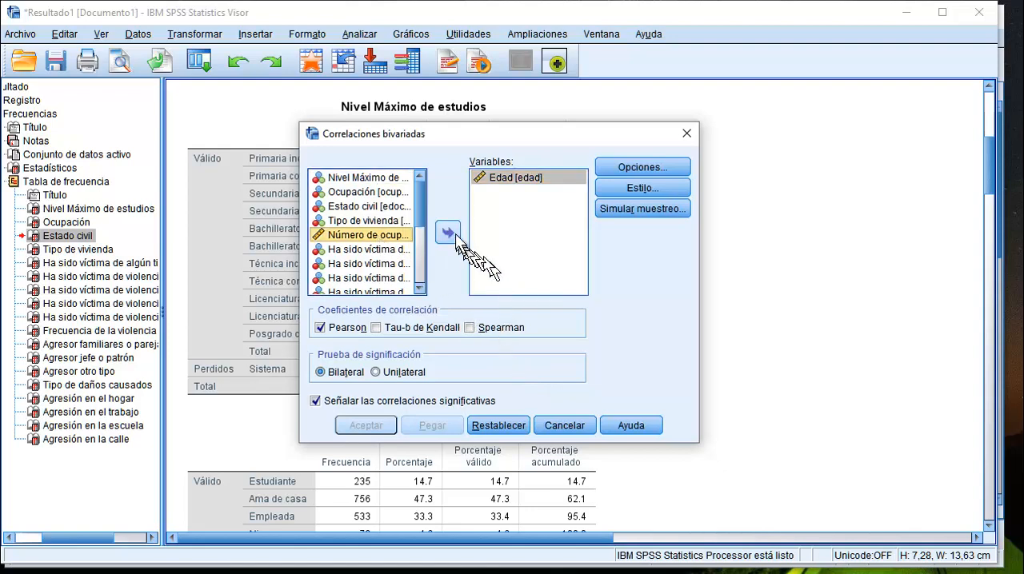
pyautogui.click(449, 233)
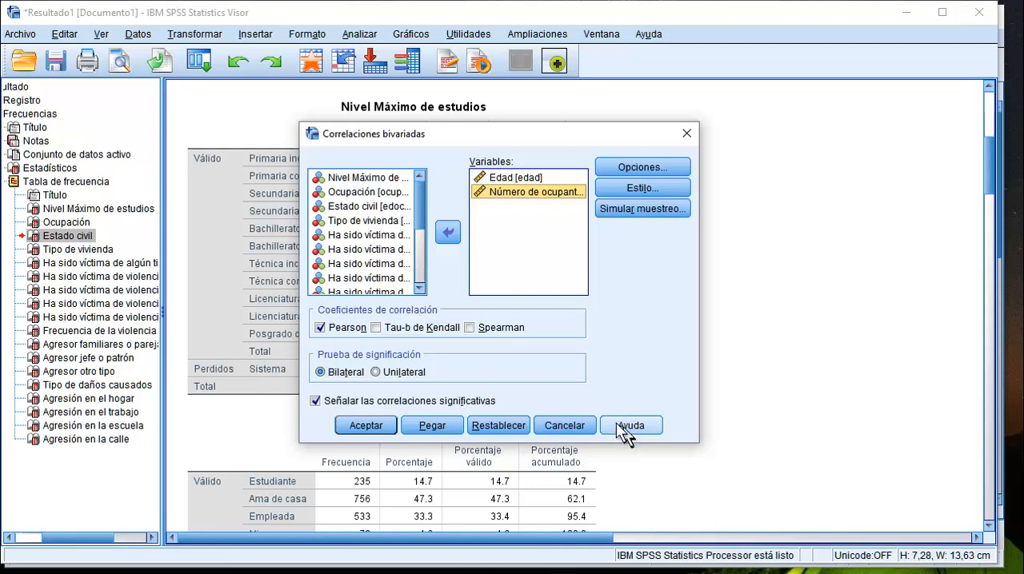
pyautogui.click(364, 425)
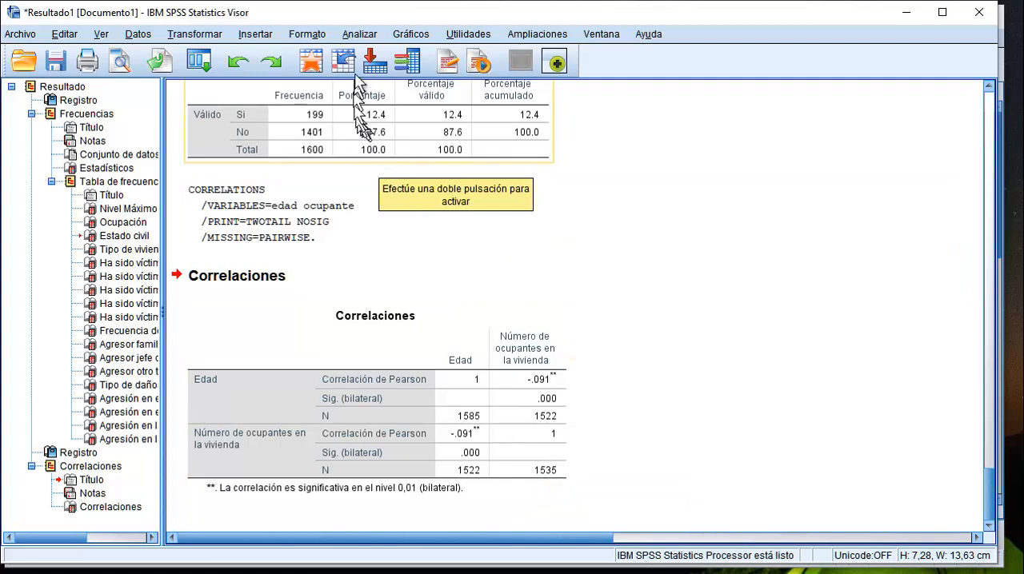
# Start a custom table (Tablas personalizadas) with Estado civil as the row variable.
pyautogui.click(357, 35)
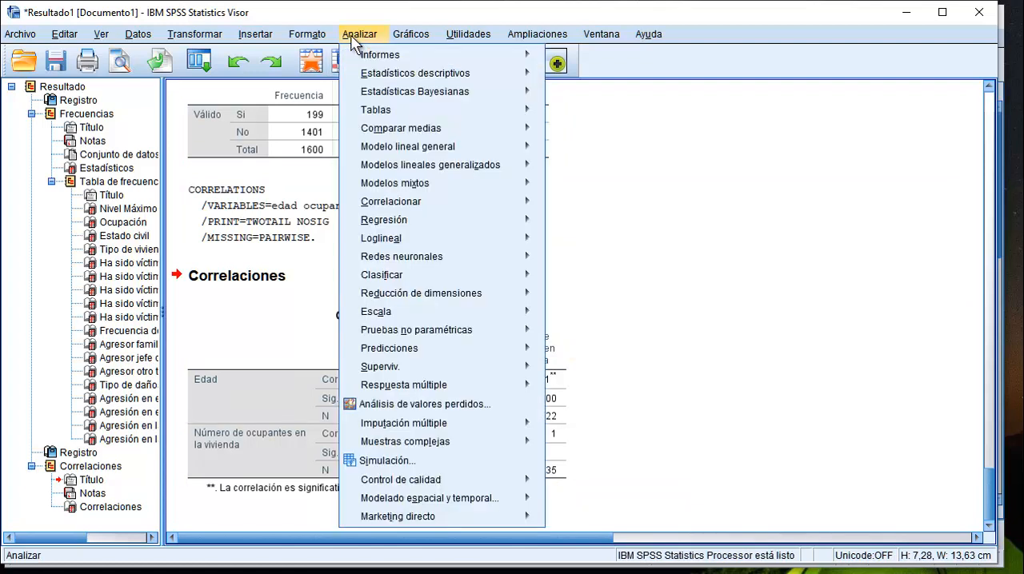
pyautogui.moveTo(365, 114)
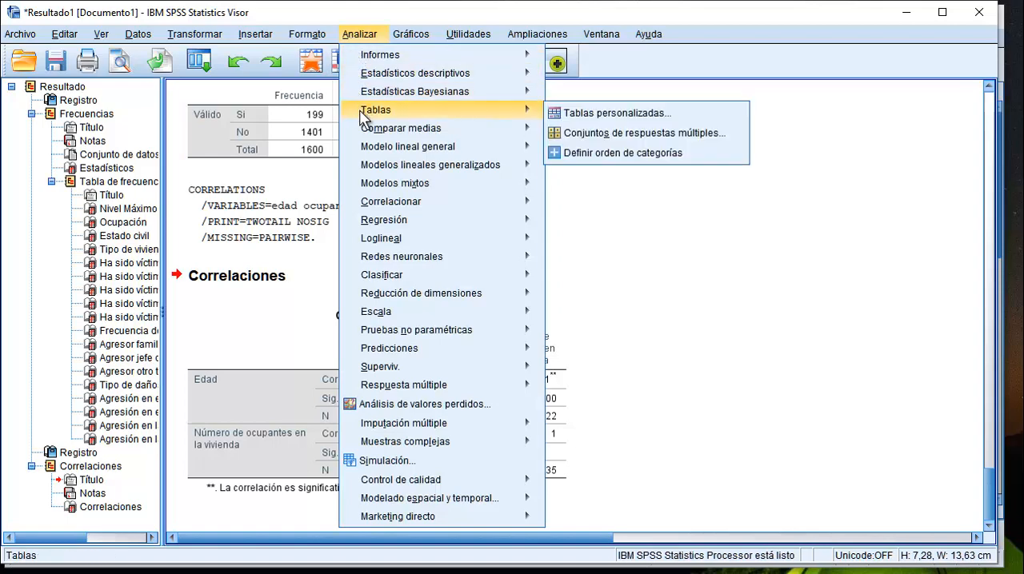
pyautogui.click(588, 120)
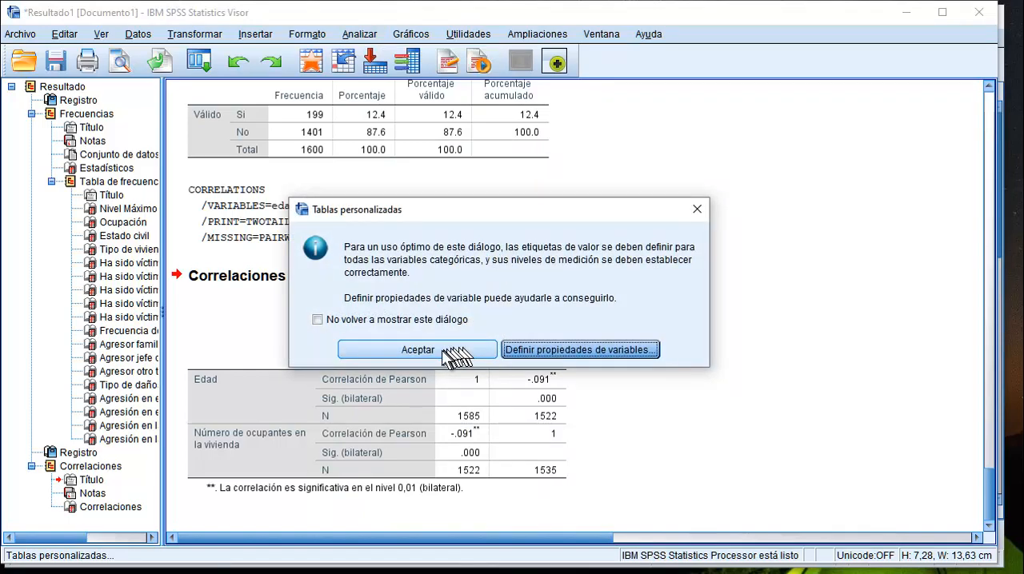
pyautogui.click(417, 350)
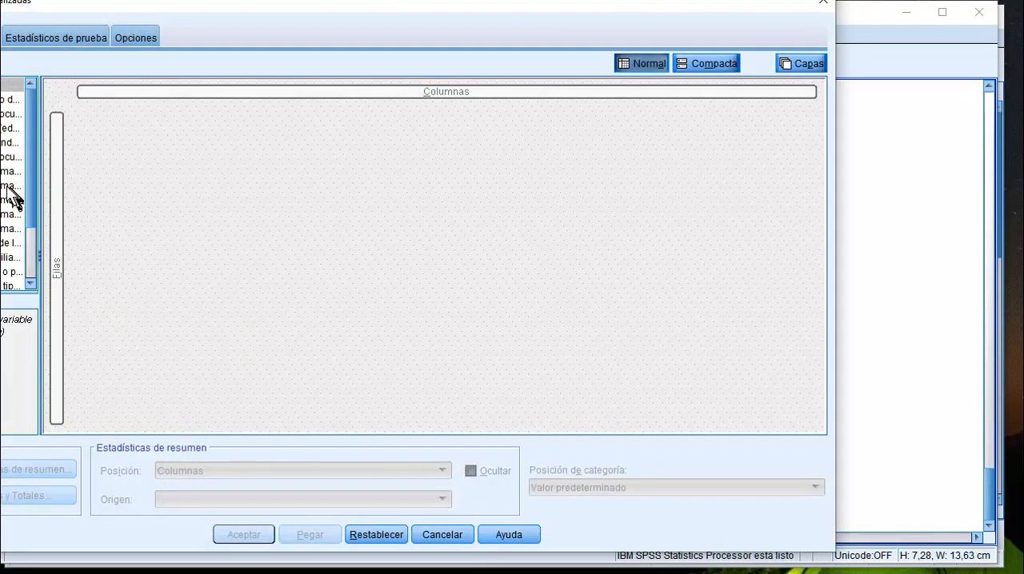
pyautogui.moveTo(5, 173); pyautogui.dragTo(46, 249)
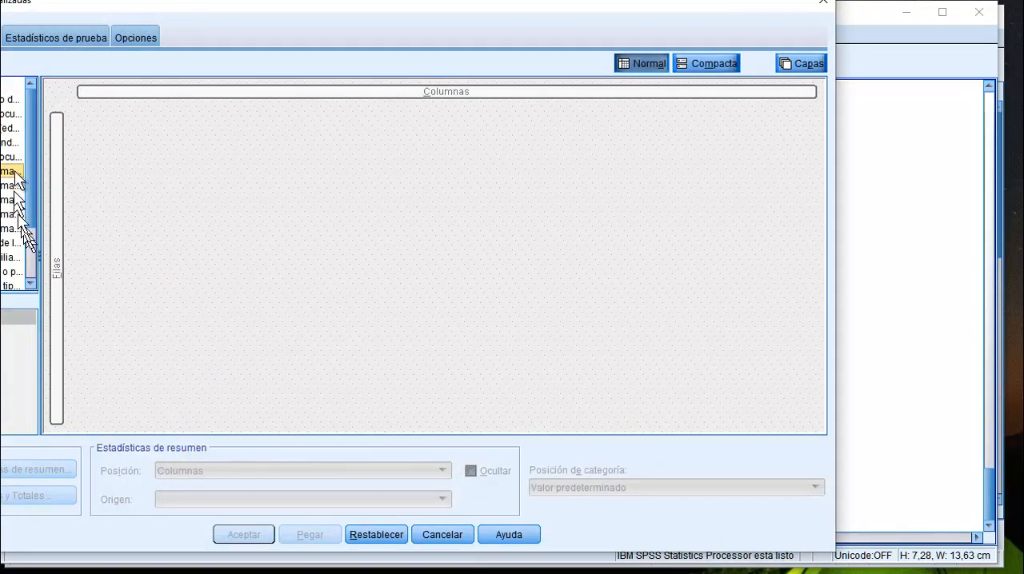
pyautogui.click(3, 129)
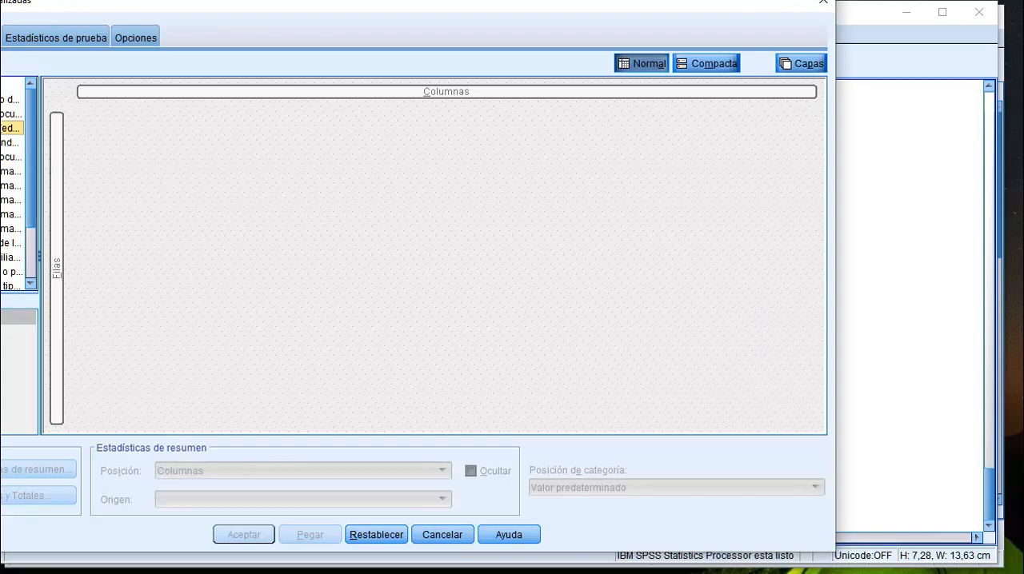
pyautogui.moveTo(6, 130); pyautogui.dragTo(56, 202)
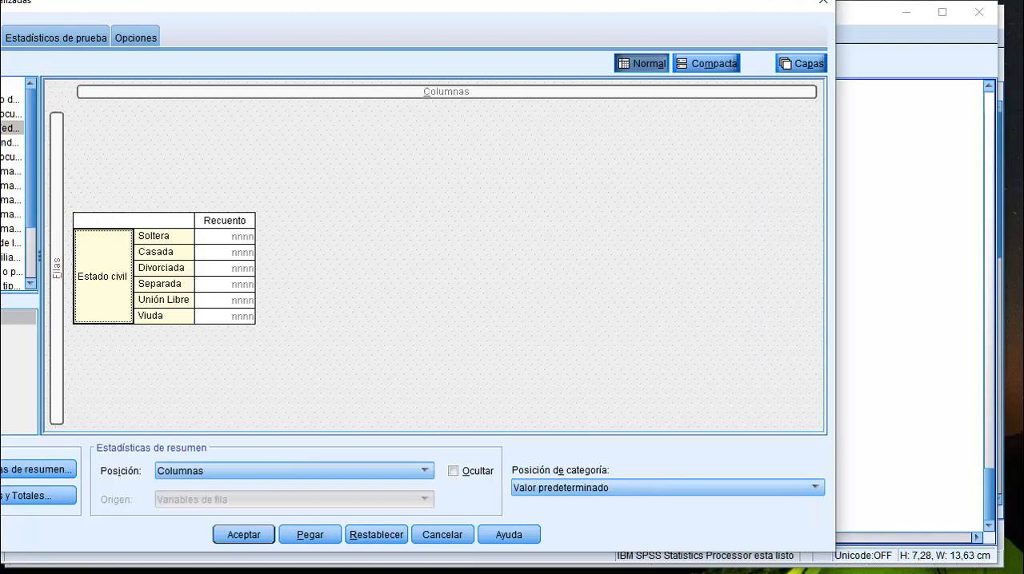
# Set Ha sido víctima de algún tipo de violencia as the column variable and generate the custom table.
pyautogui.click(7, 171)
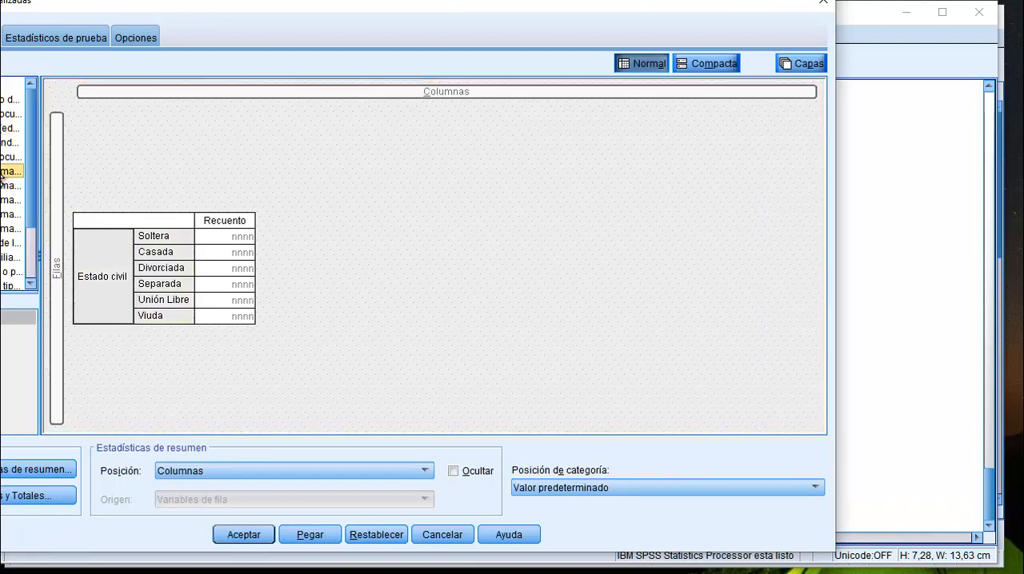
pyautogui.moveTo(7, 172); pyautogui.dragTo(402, 103)
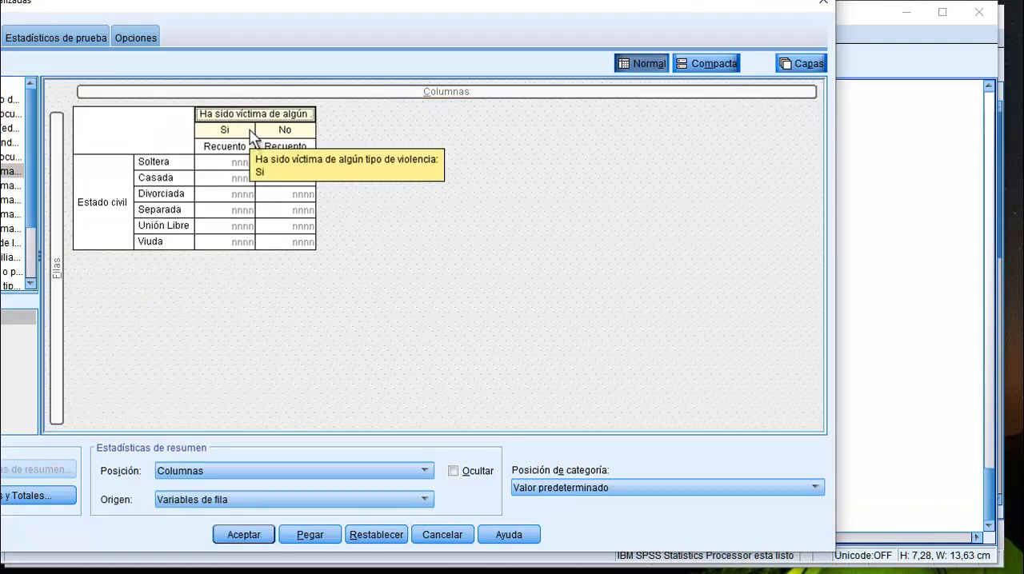
pyautogui.click(243, 536)
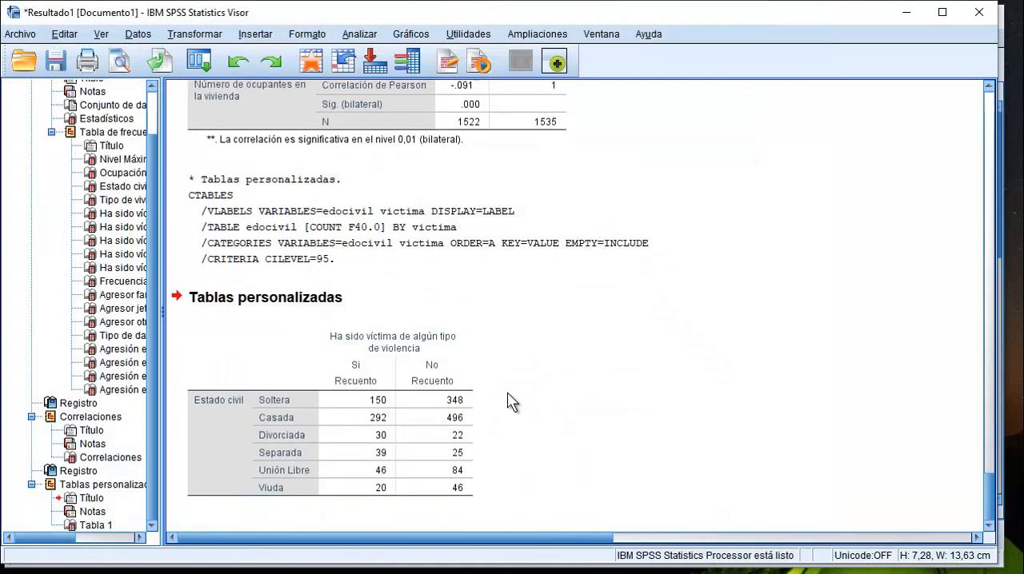
pyautogui.click(330, 446)
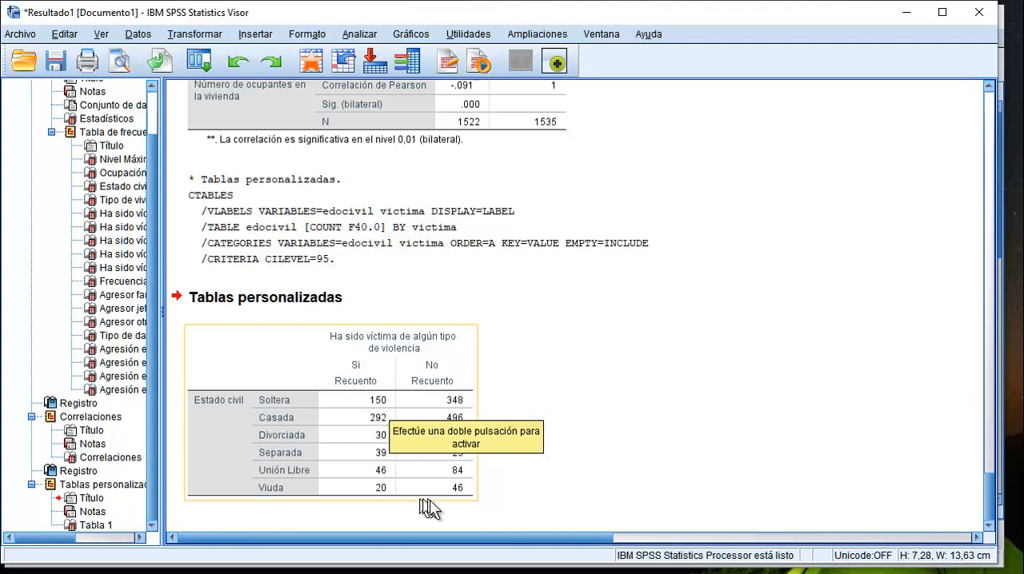
pyautogui.click(568, 452)
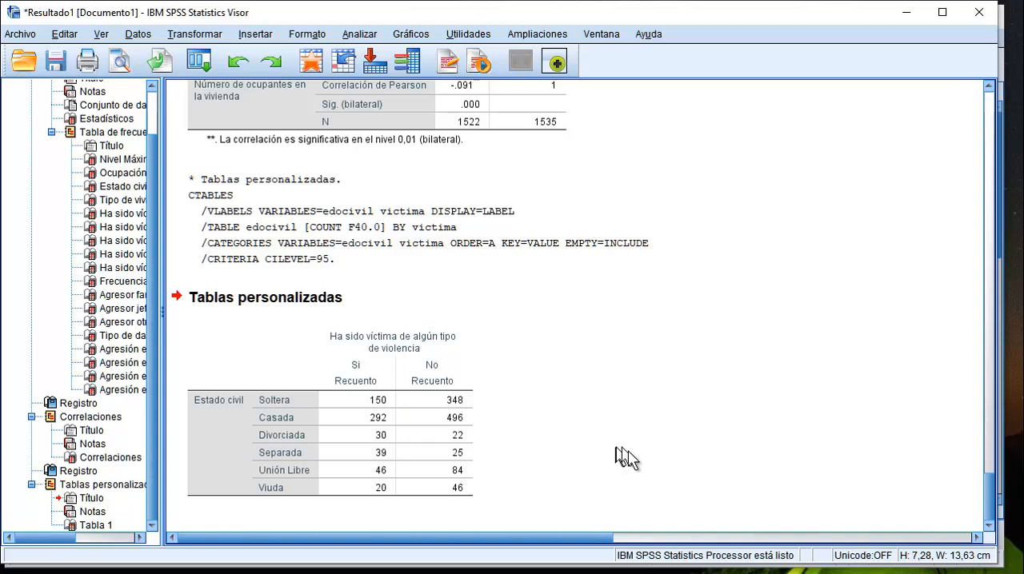
# Start a cross table (Tablas cruzadas) with Estado civil in the rows and Ha sido víctima de algún tipo de violencia in the columns.
pyautogui.click(359, 34)
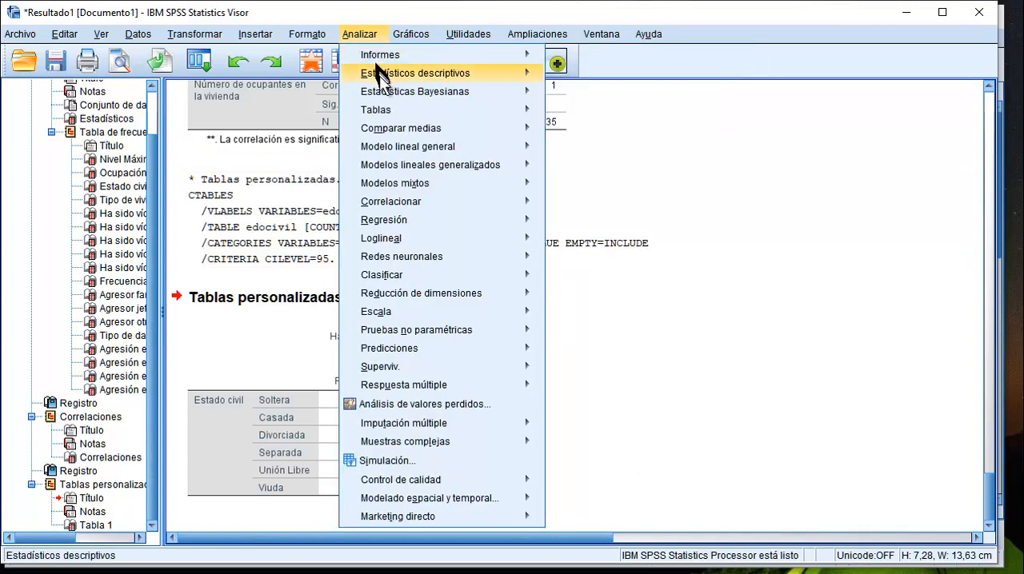
pyautogui.moveTo(386, 77)
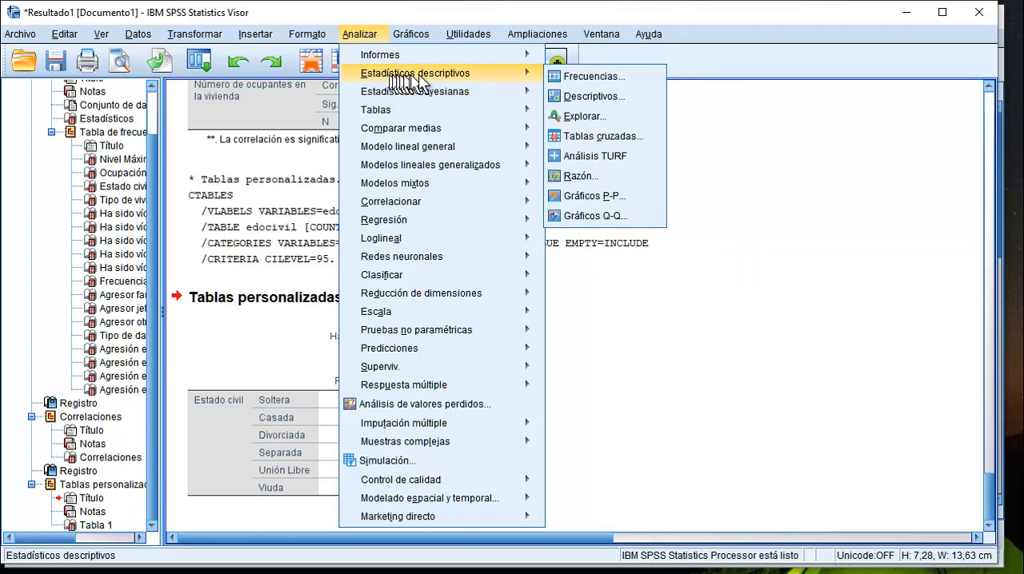
pyautogui.click(574, 135)
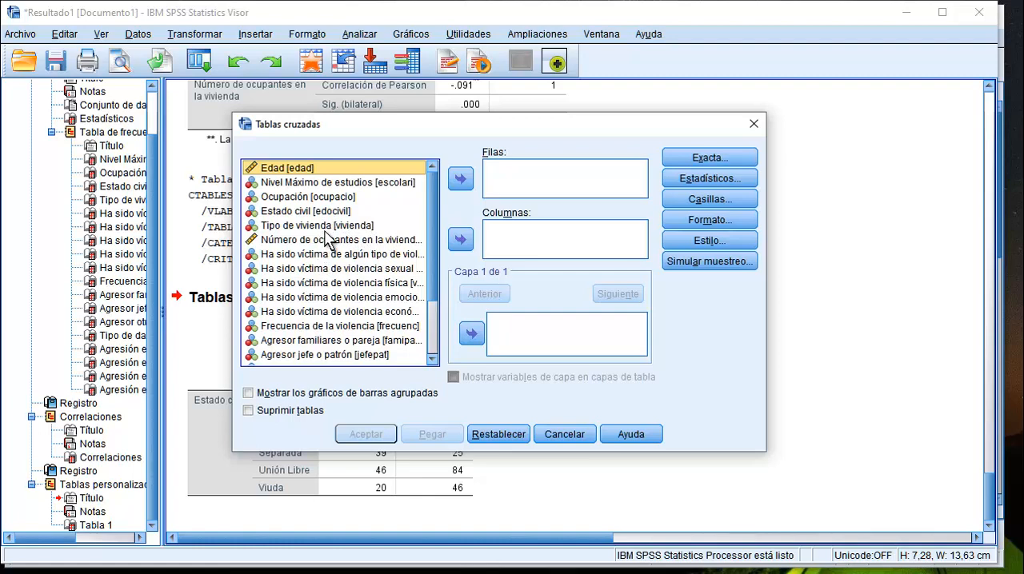
pyautogui.click(328, 212)
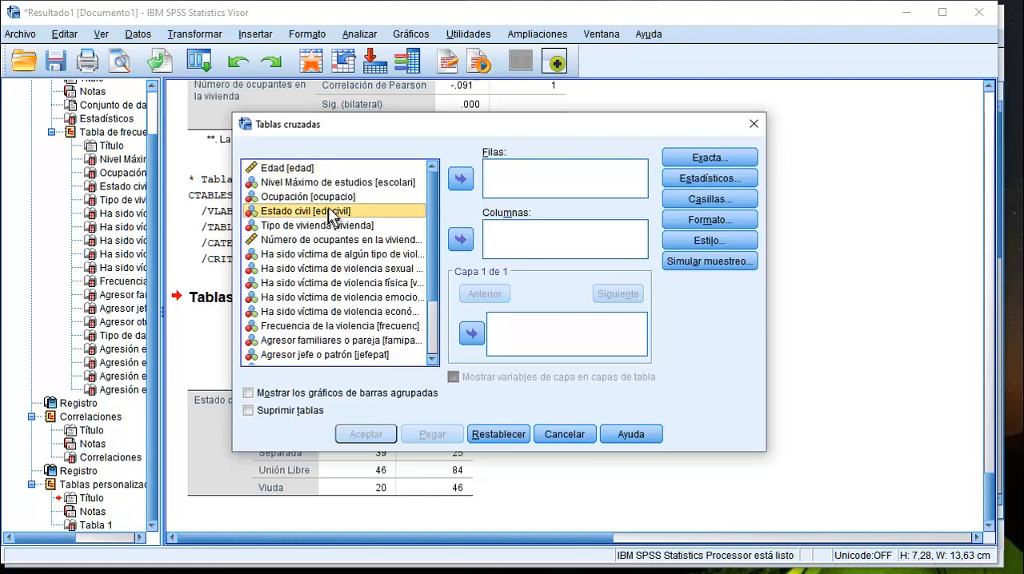
pyautogui.click(461, 179)
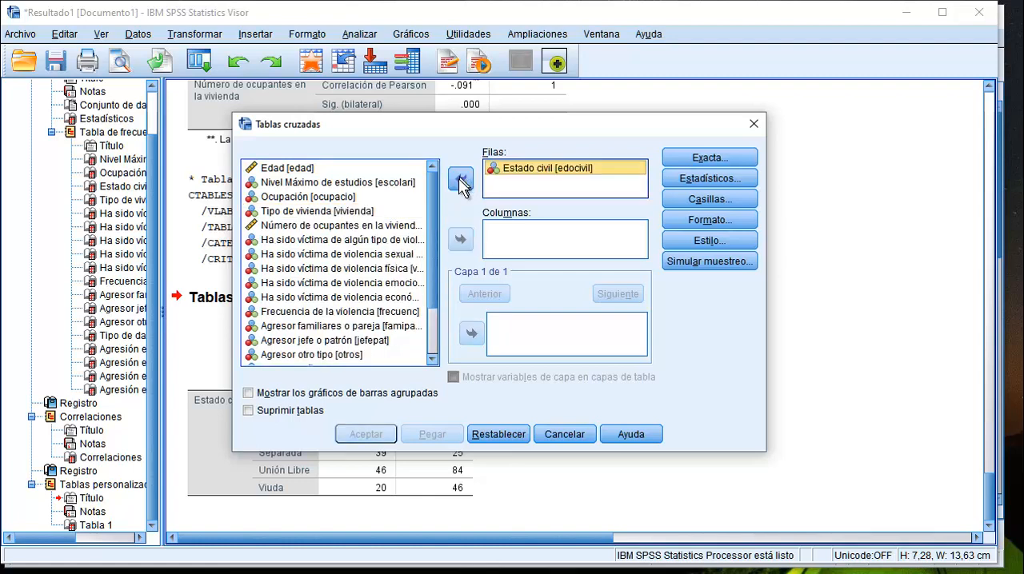
pyautogui.click(342, 244)
pyautogui.click(342, 244)
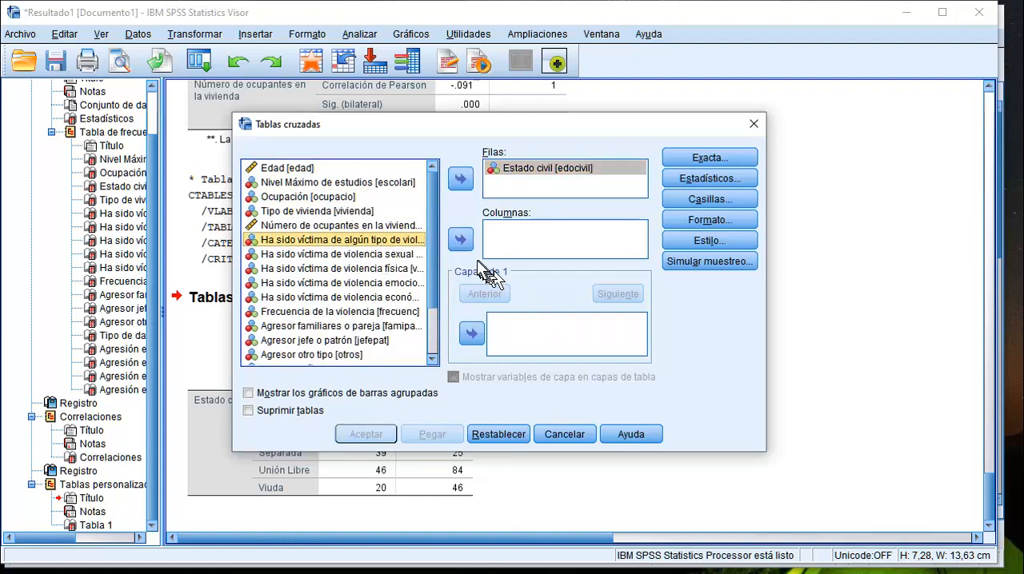
pyautogui.click(460, 240)
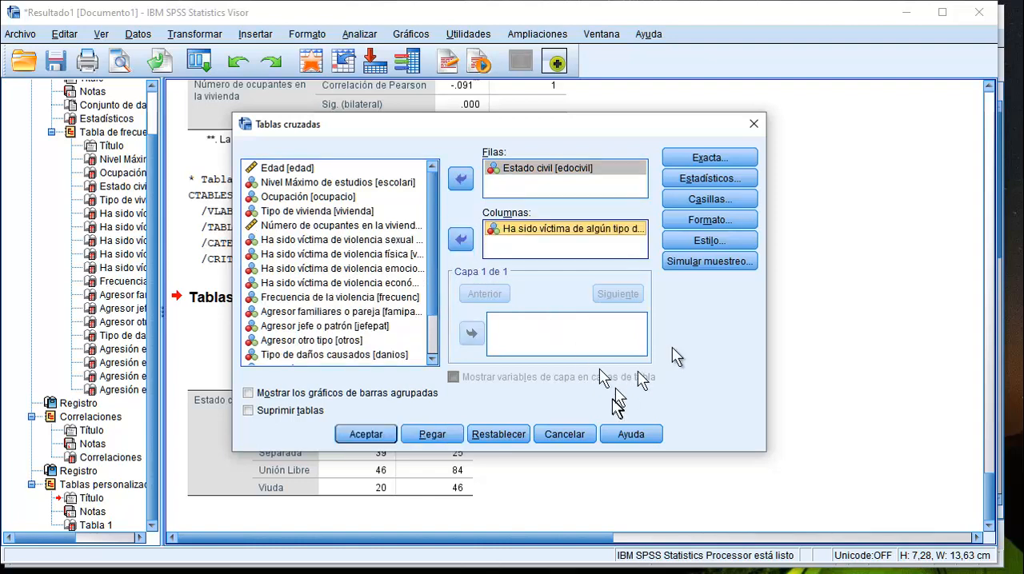
# Add row percentages (Fila) to the cells and generate the cross table of Estado civil by Ha sido víctima de algún tipo de violencia.
pyautogui.click(707, 199)
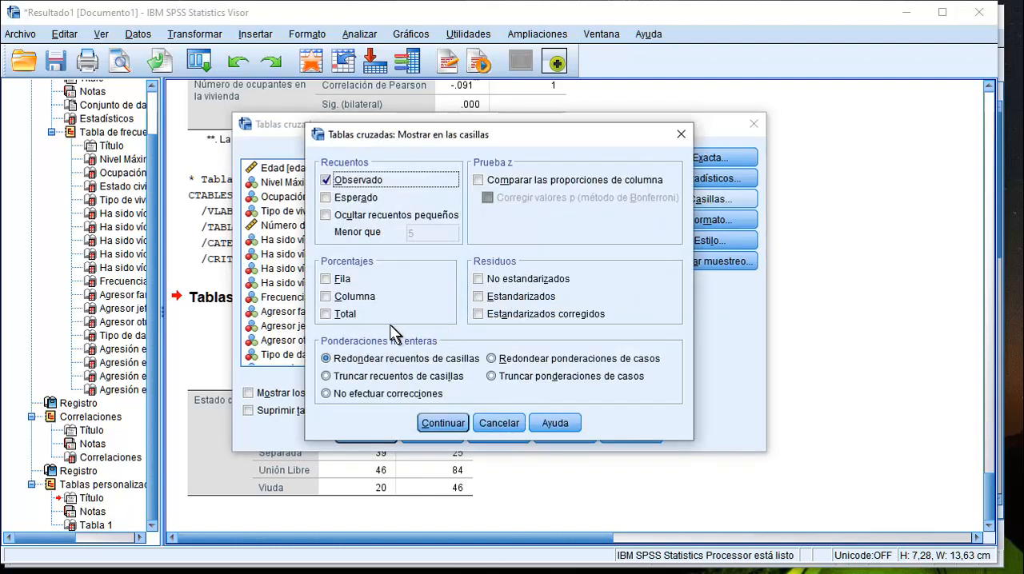
pyautogui.click(329, 281)
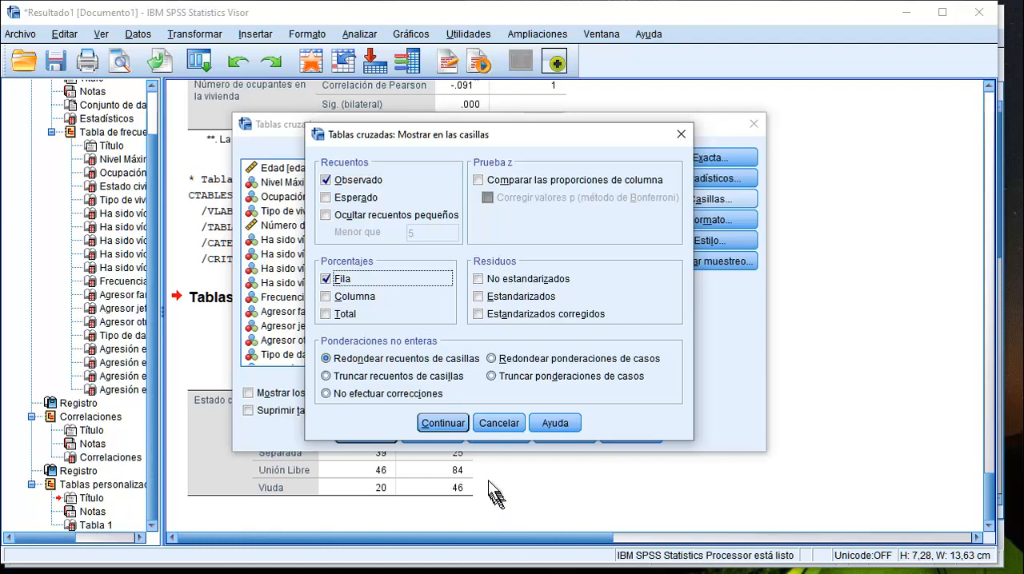
pyautogui.click(444, 423)
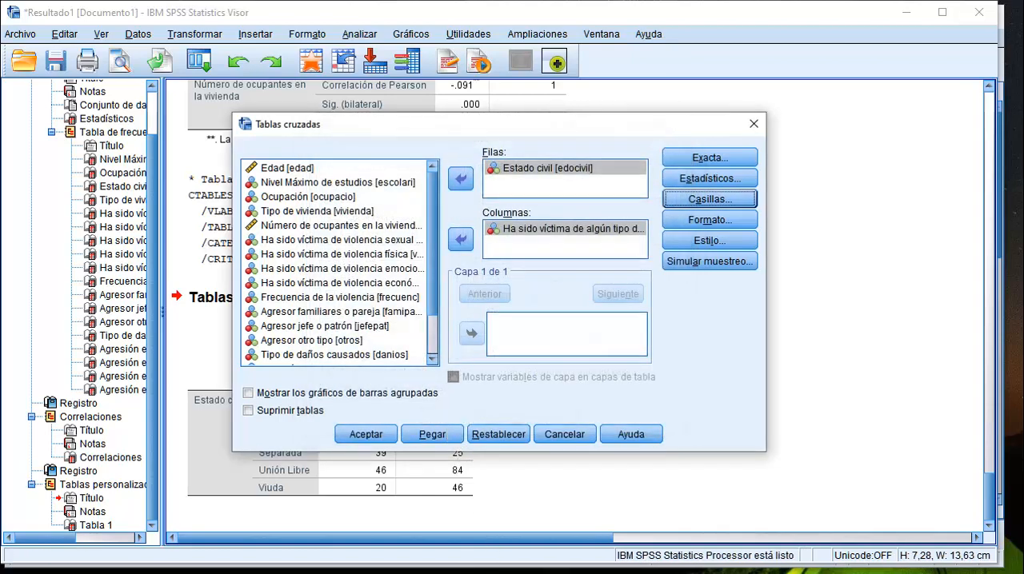
pyautogui.click(365, 435)
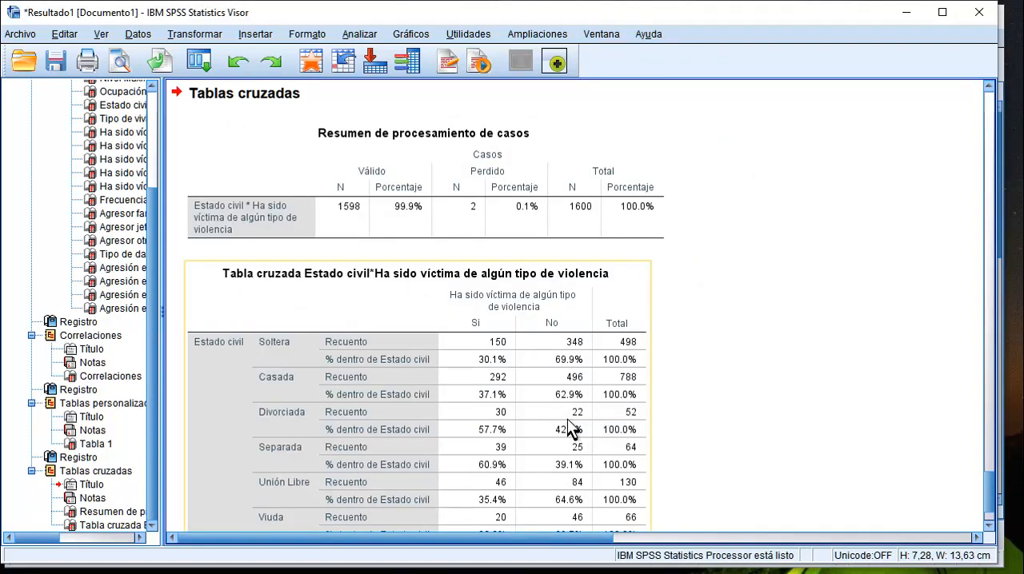
pyautogui.scroll(-2, 572, 427)
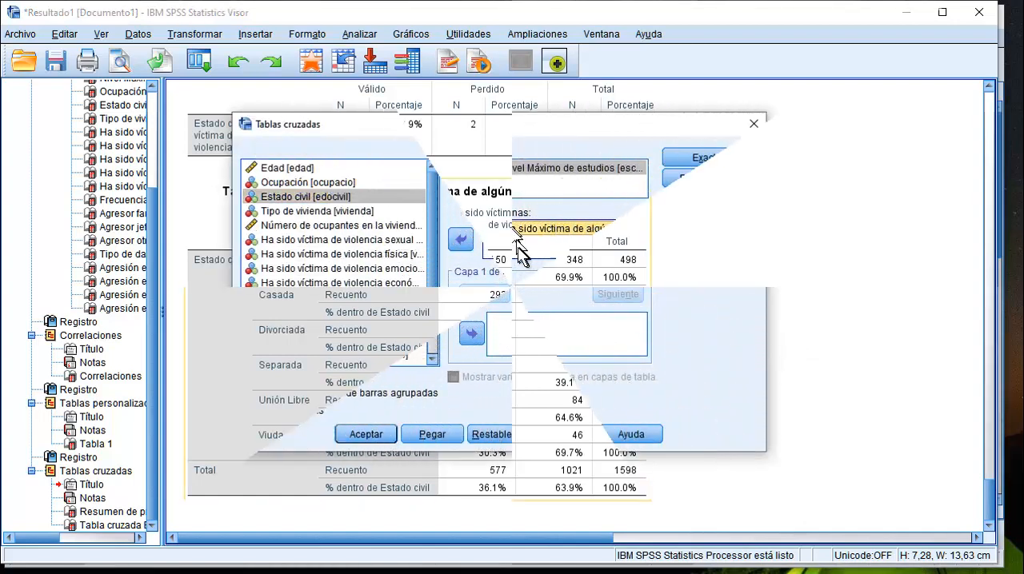
# Move Ha sido víctima de algún tipo de violencia from the columns to the layer and set Estado civil as the column variable.
pyautogui.click(460, 239)
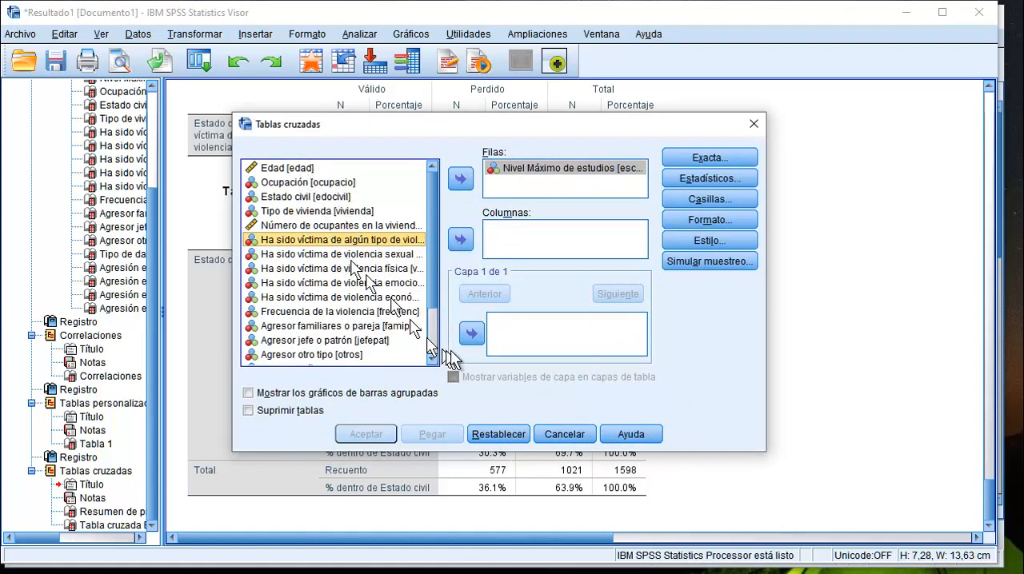
pyautogui.click(471, 334)
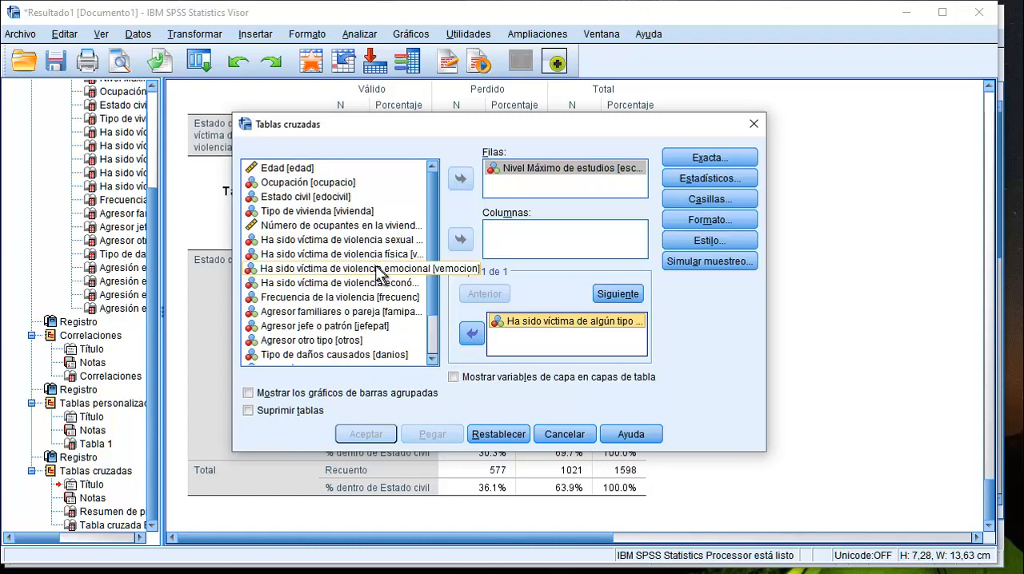
pyautogui.click(316, 197)
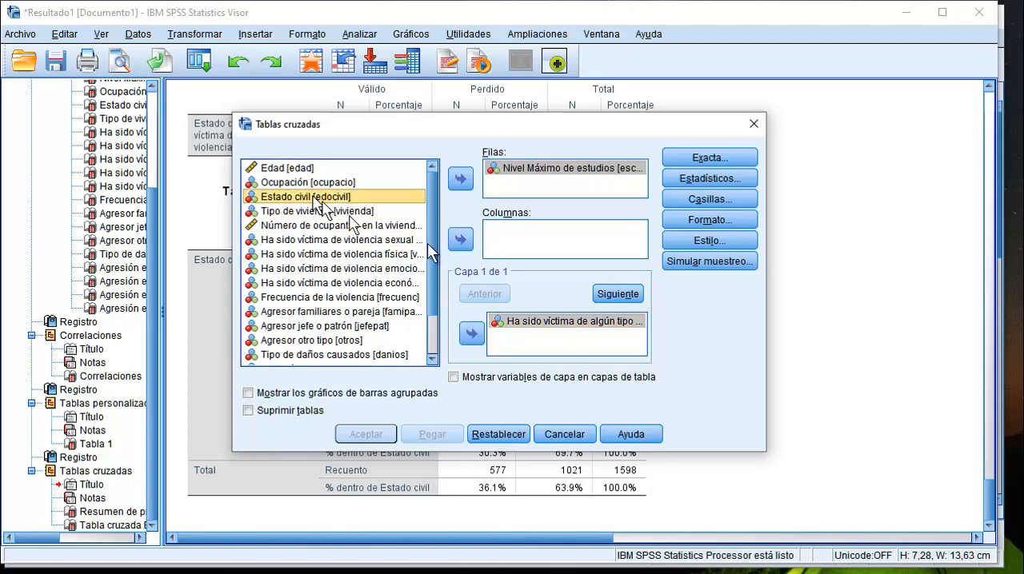
pyautogui.click(461, 241)
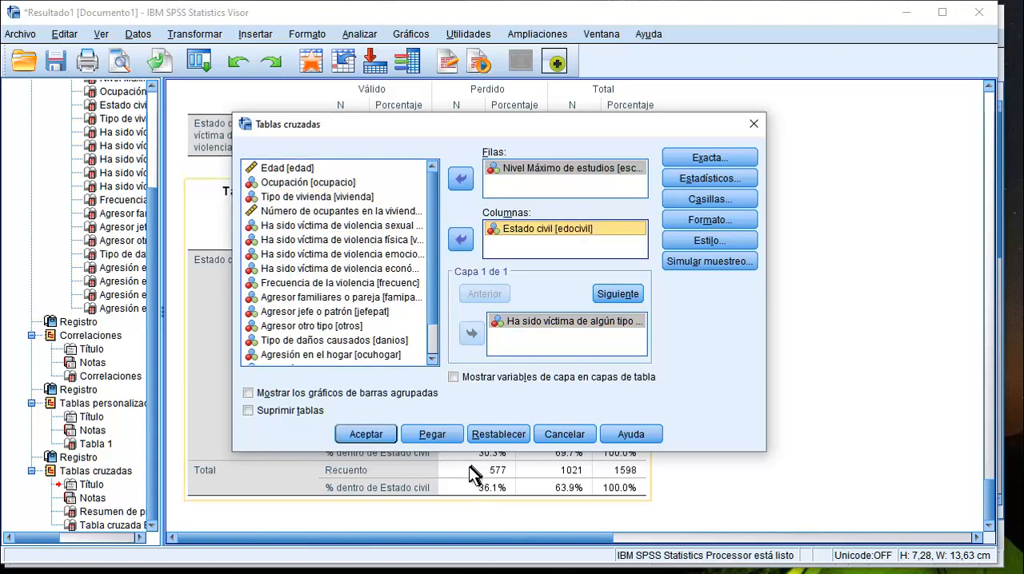
# Keep observed counts and row percentages in the cells and generate the layered cross table for Nivel Máximo de estudios.
pyautogui.click(711, 198)
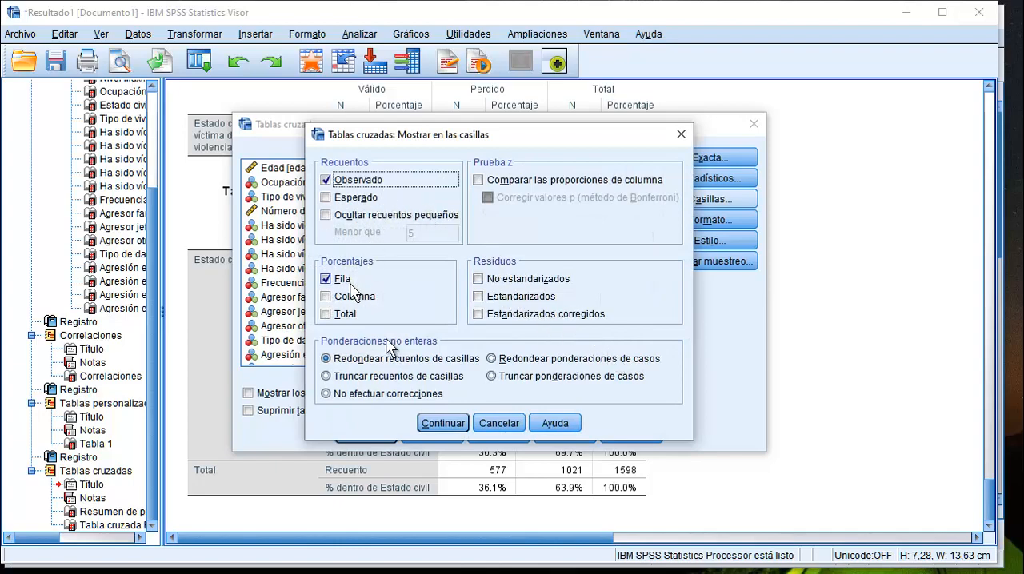
pyautogui.click(457, 425)
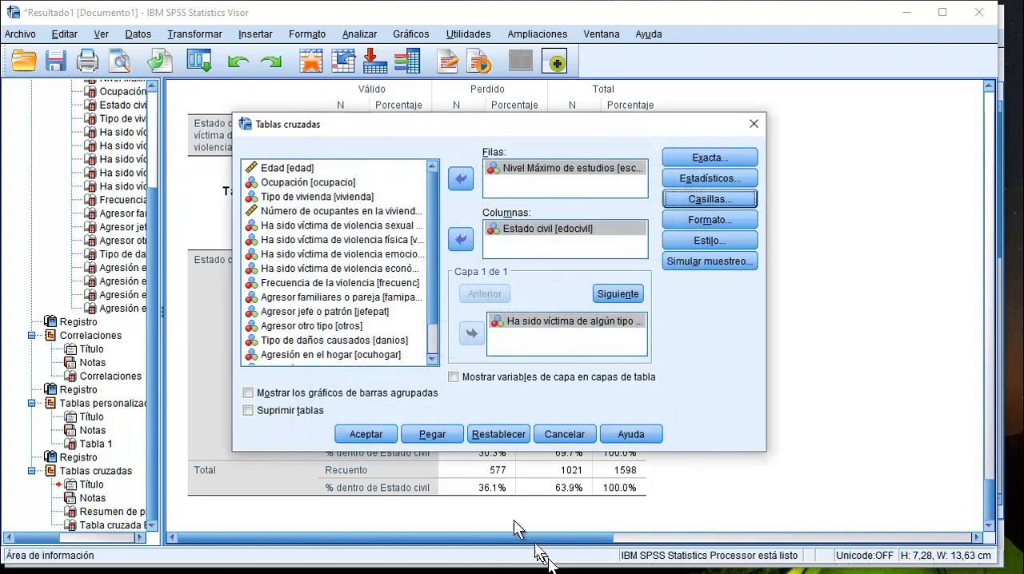
pyautogui.click(365, 435)
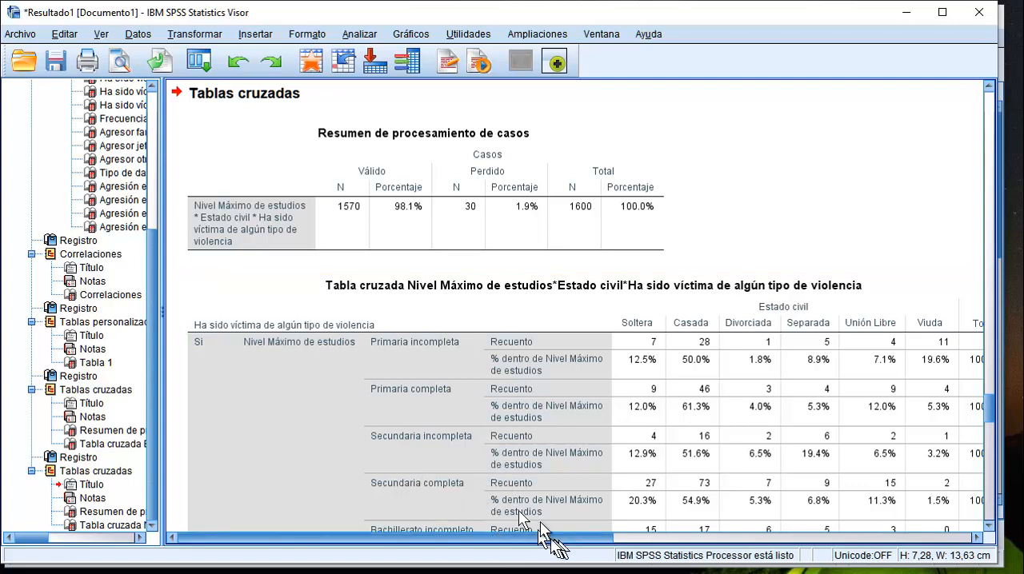
# Examine the layered cross table of Nivel Máximo de estudios by Estado civil for both the Si and No violence groups.
pyautogui.moveTo(525, 534); pyautogui.dragTo(549, 555)
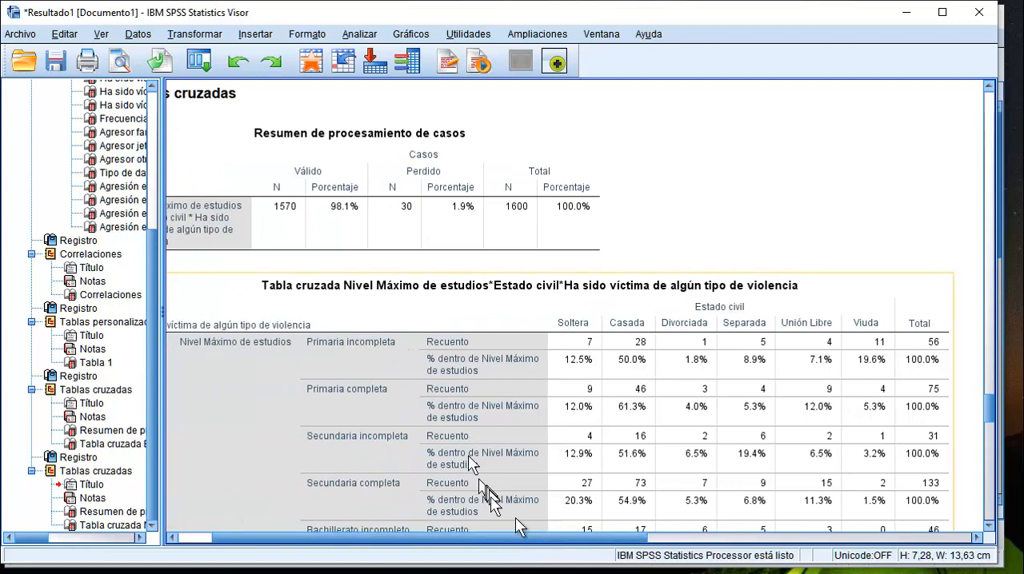
pyautogui.moveTo(536, 542); pyautogui.dragTo(455, 541)
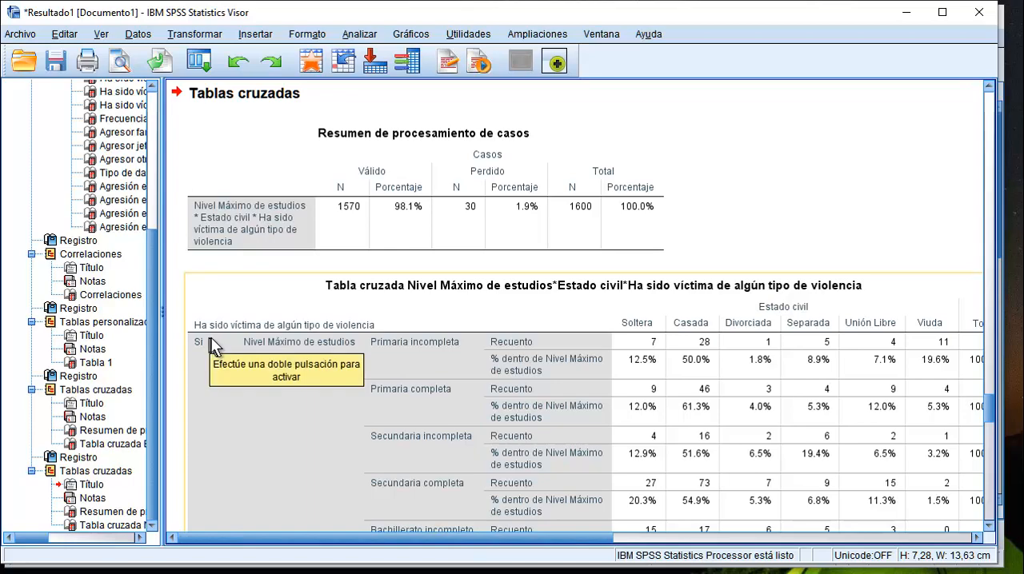
pyautogui.scroll(-10, 212, 344)
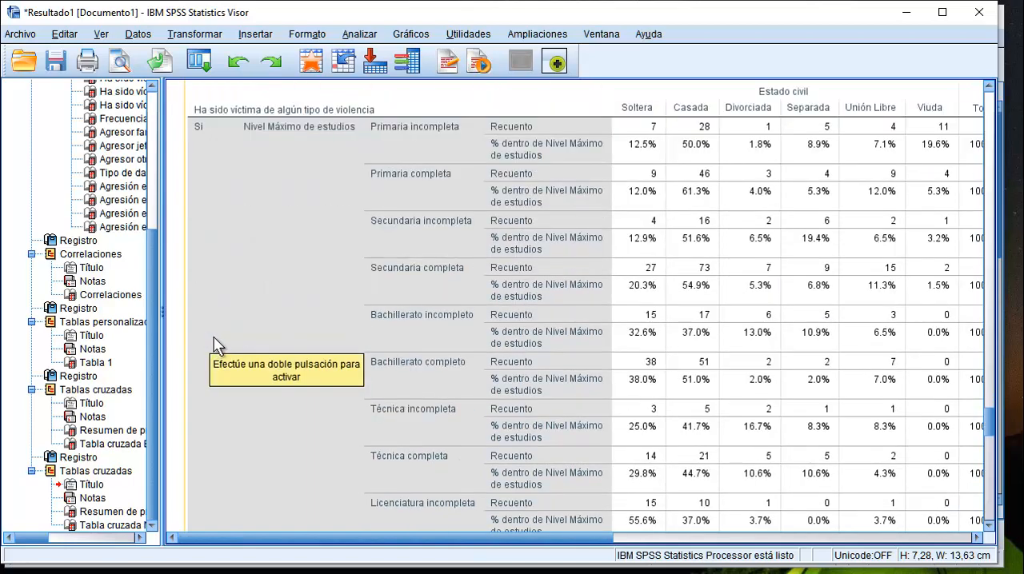
pyautogui.scroll(-3, 208, 336)
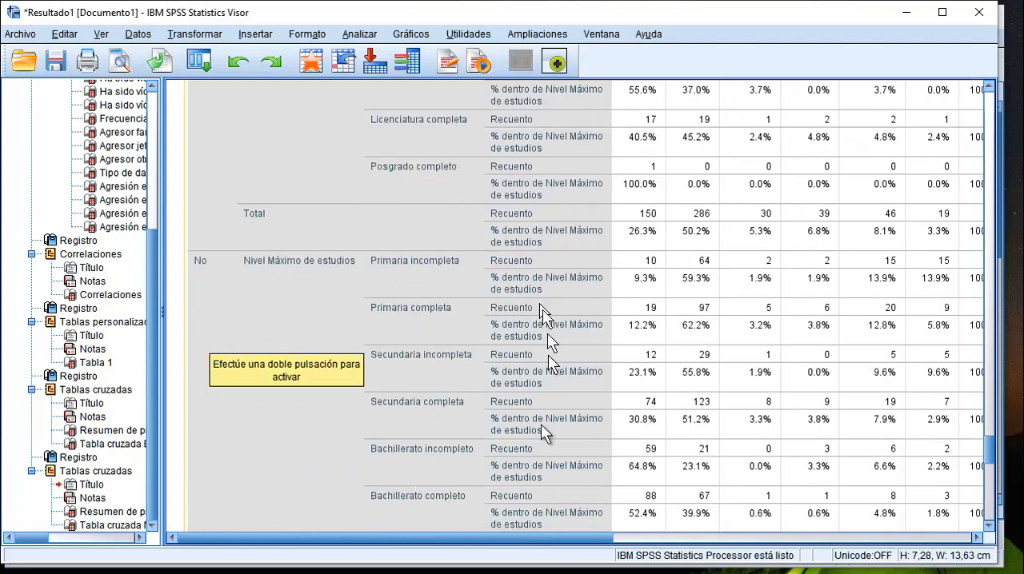
pyautogui.scroll(2, 536, 455)
pyautogui.scroll(8, 533, 454)
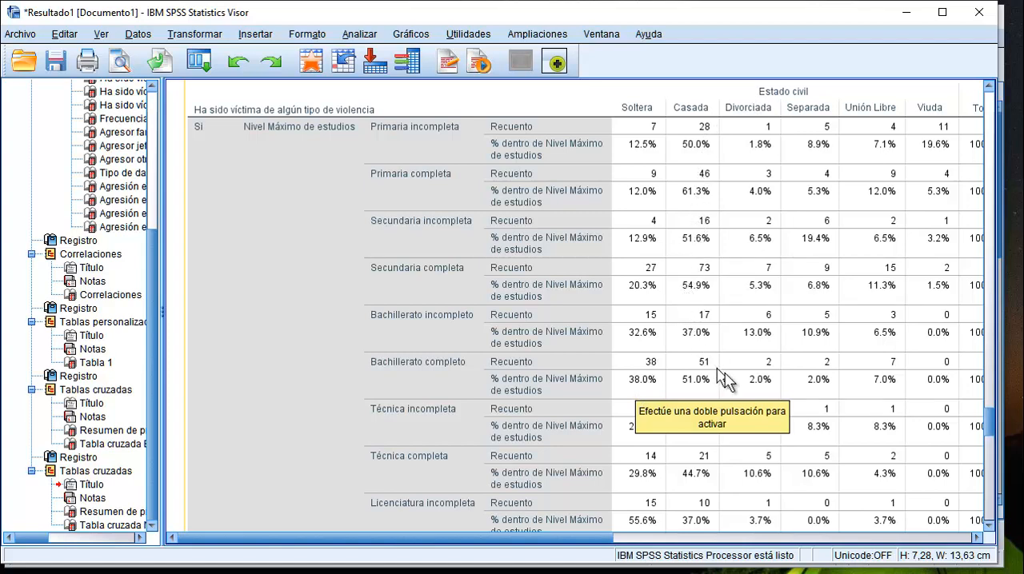
pyautogui.click(847, 427)
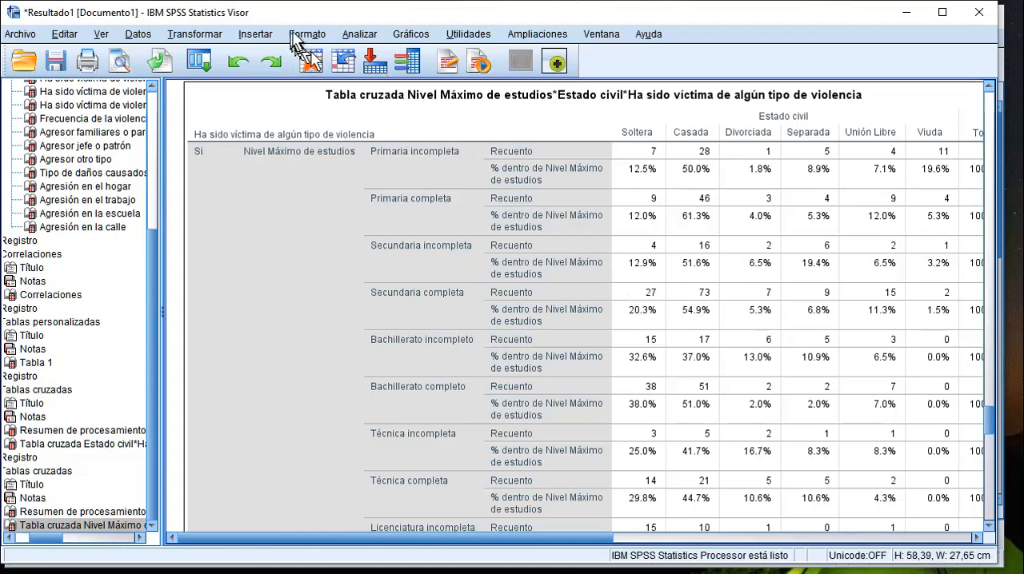
# Reopen the cross table setup and remove Estado civil from the columns and Ha sido víctima de algún tipo de violencia from the layer.
pyautogui.click(361, 36)
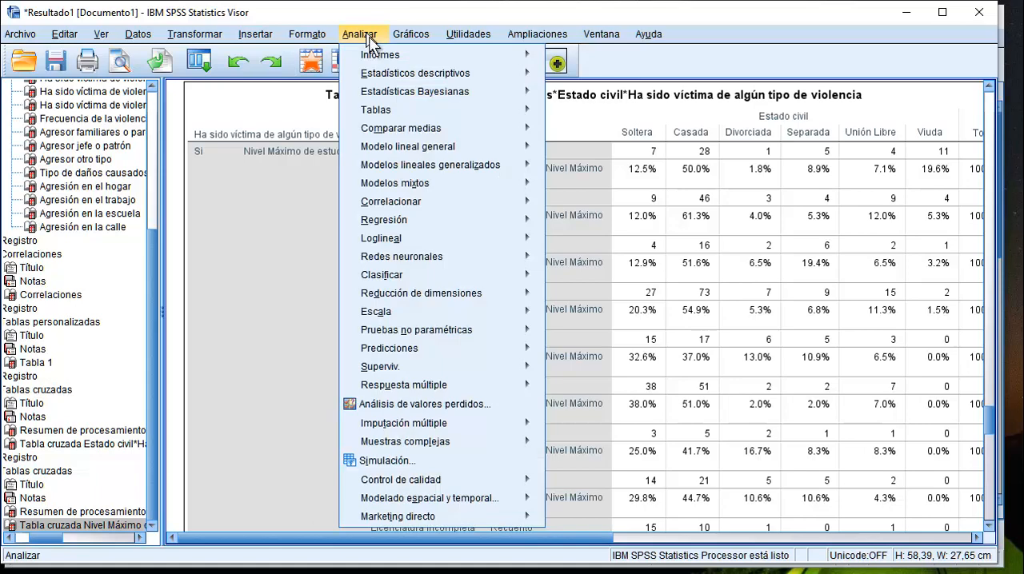
pyautogui.moveTo(403, 73)
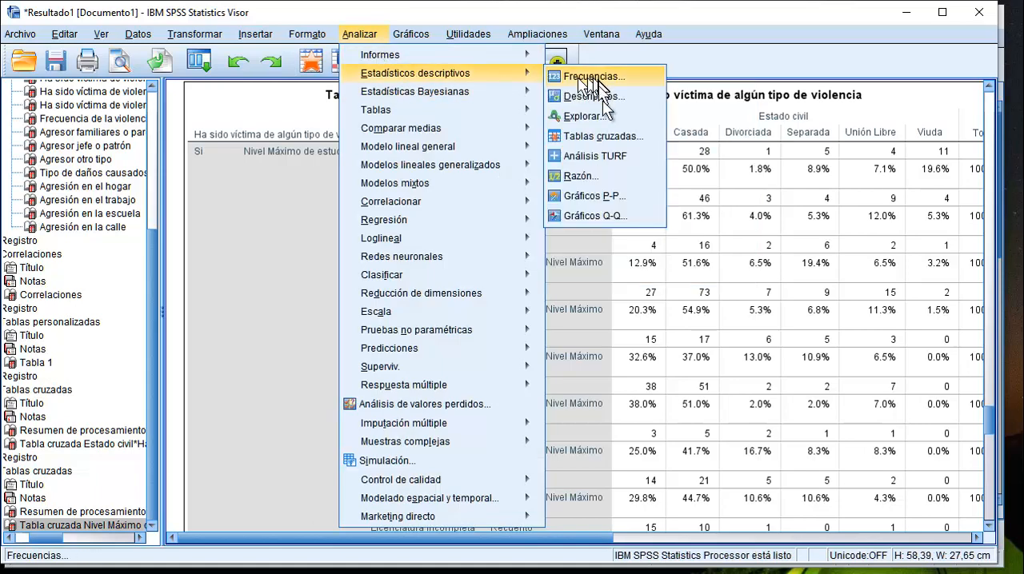
pyautogui.click(610, 136)
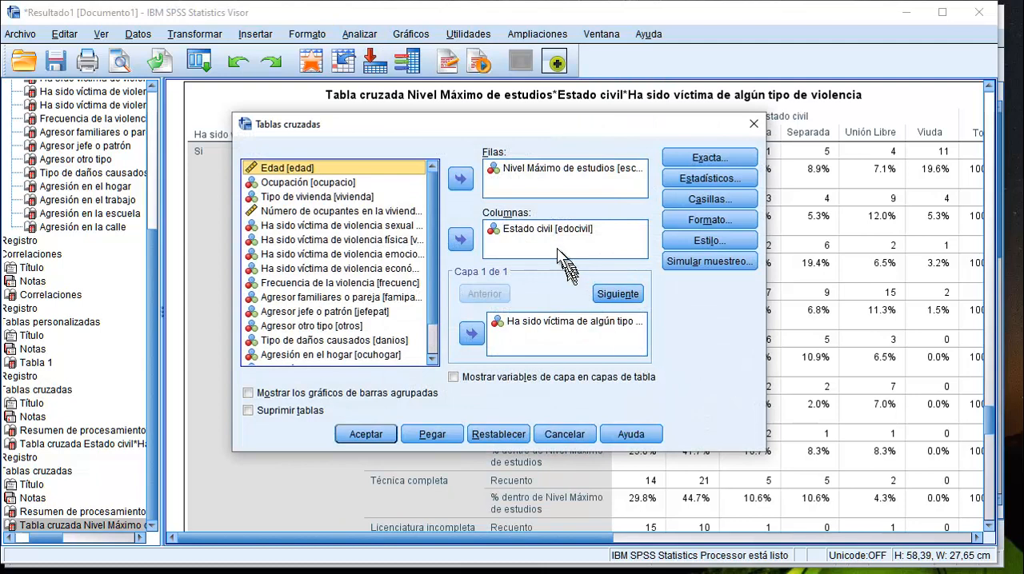
pyautogui.click(541, 230)
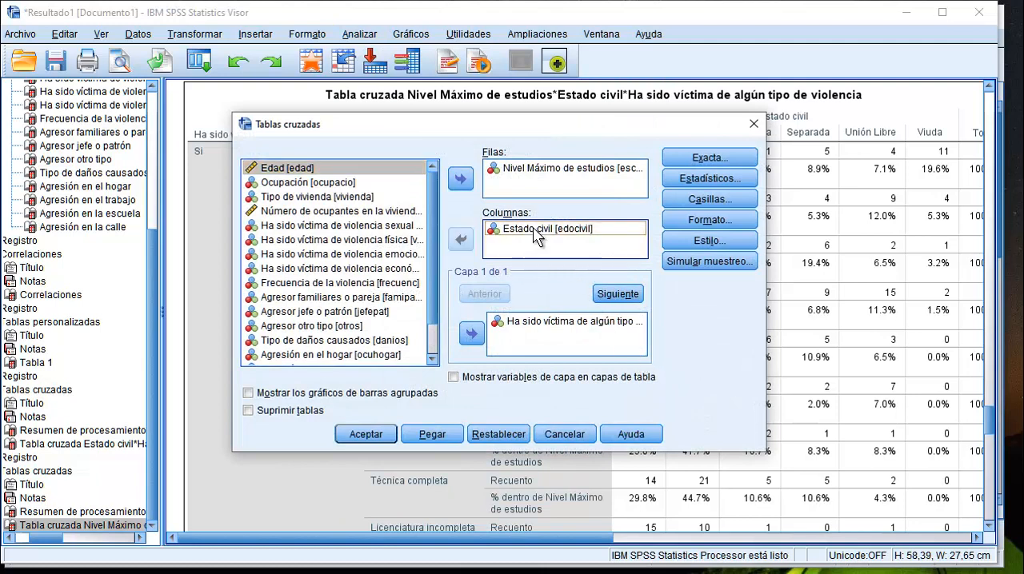
pyautogui.click(461, 243)
pyautogui.click(608, 322)
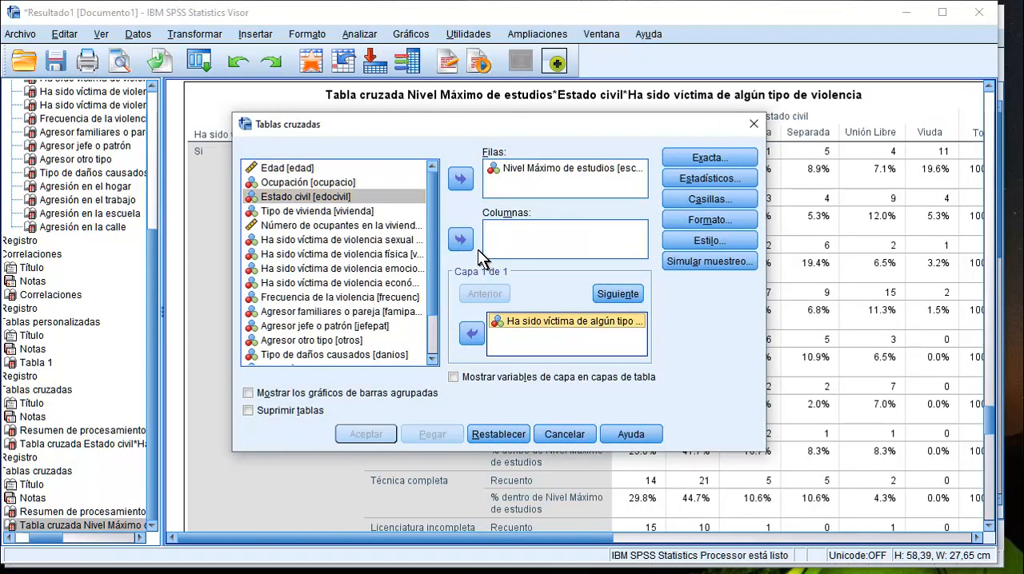
pyautogui.click(471, 333)
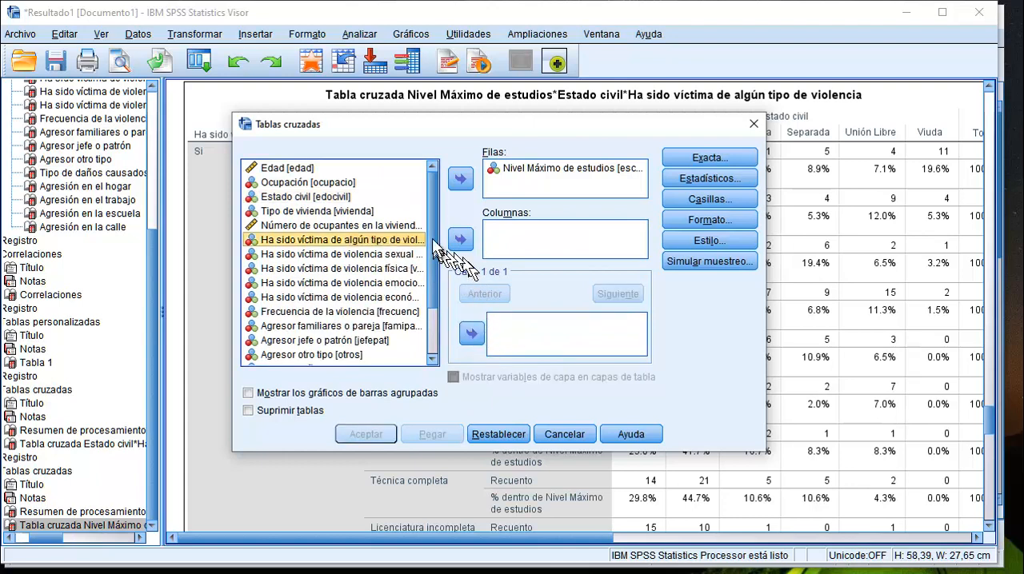
# Set Ha sido víctima de algún tipo de violencia as the column variable and generate the cross table with Nivel Máximo de estudios.
pyautogui.click(461, 240)
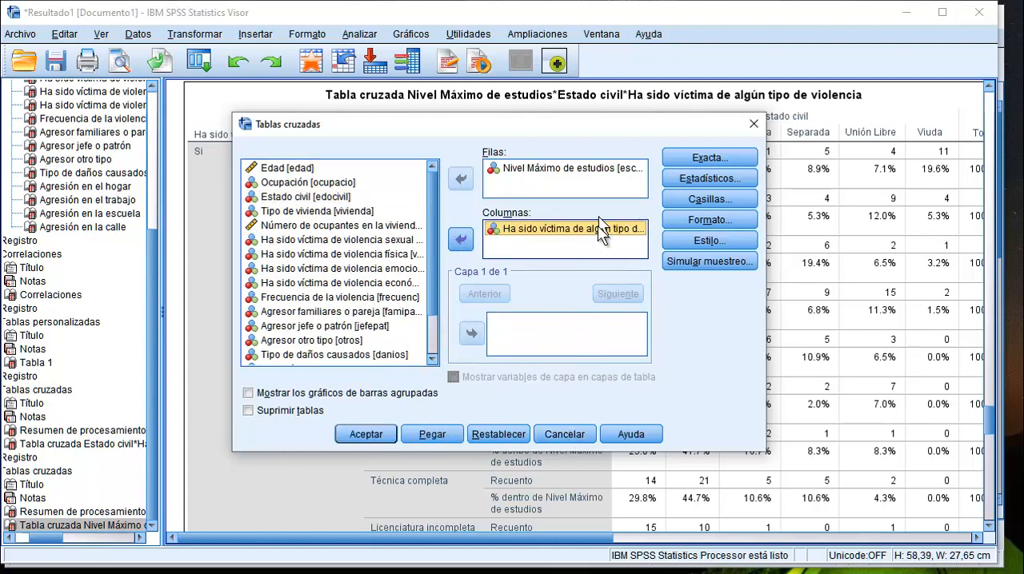
pyautogui.click(382, 434)
pyautogui.scroll(-3, 534, 326)
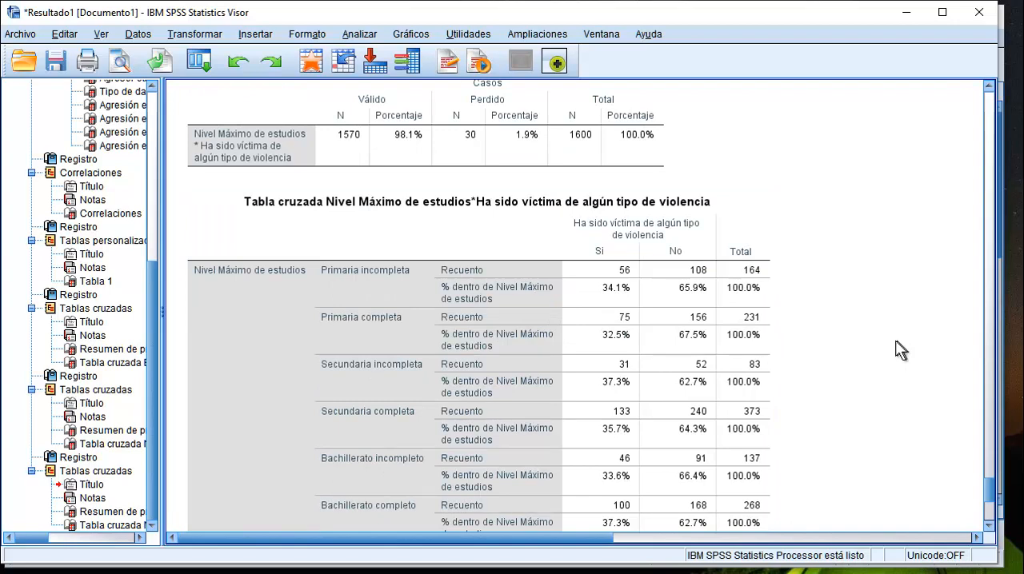
pyautogui.scroll(-6, 896, 348)
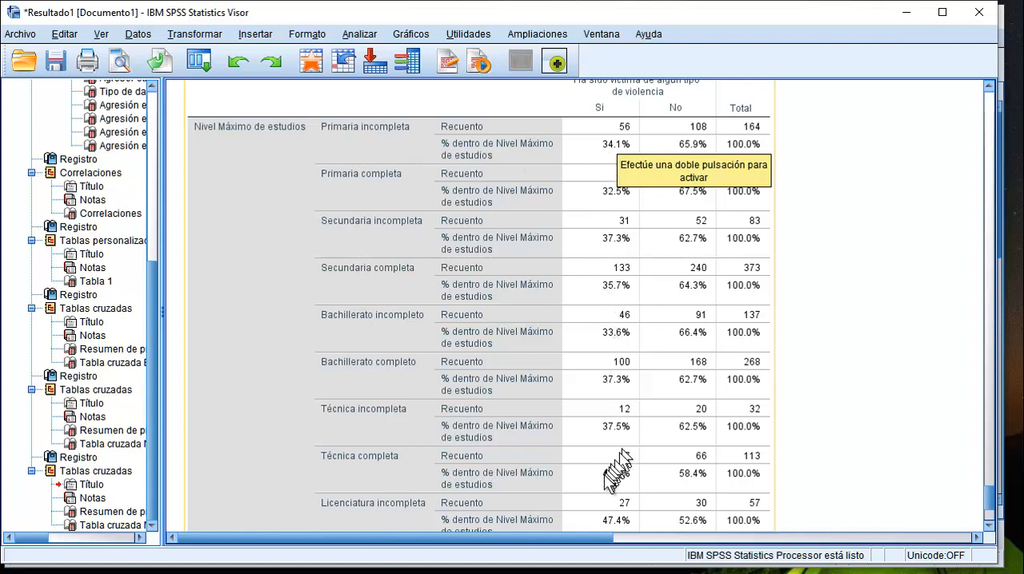
pyautogui.scroll(-2, 679, 424)
pyautogui.scroll(-3, 678, 424)
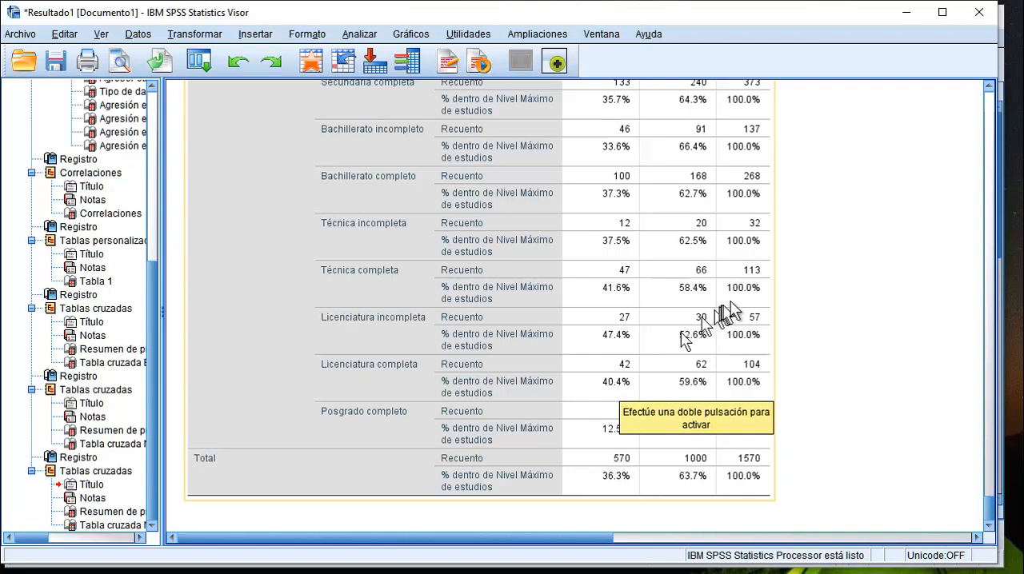
# Set up a recode of Edad into a different variable and name the output variable edad2.
pyautogui.scroll(6, 730, 310)
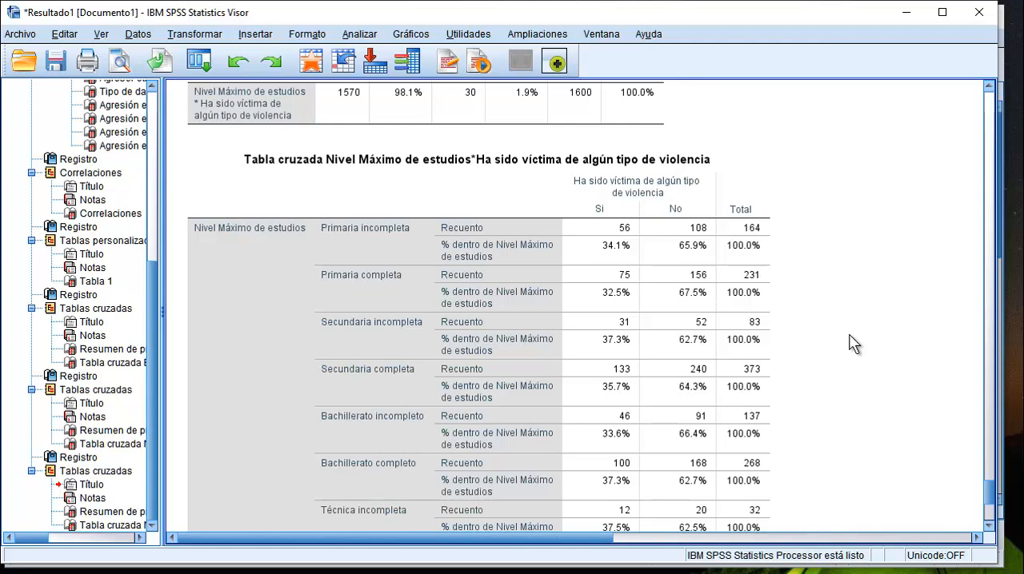
pyautogui.click(636, 325)
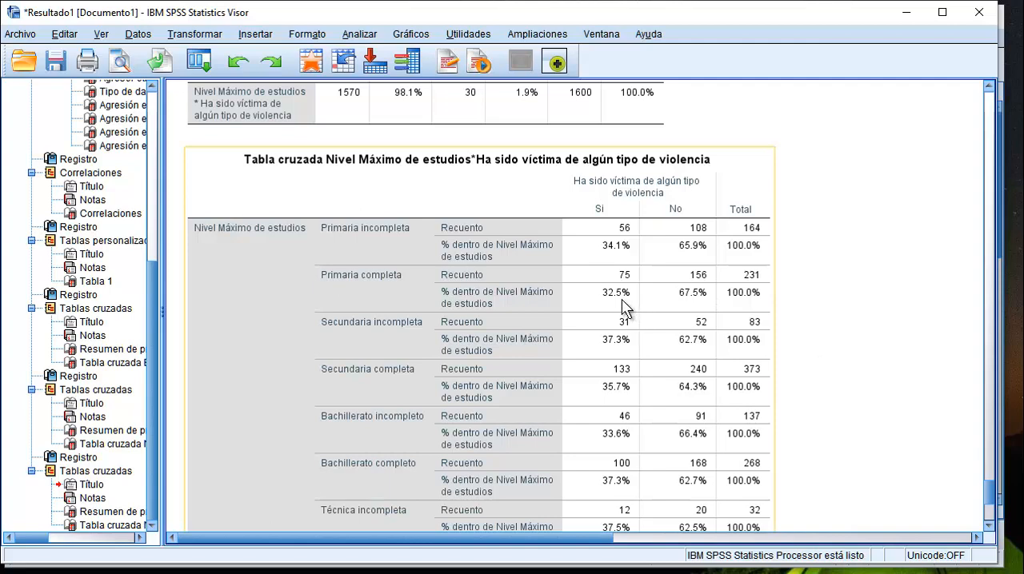
pyautogui.click(282, 120)
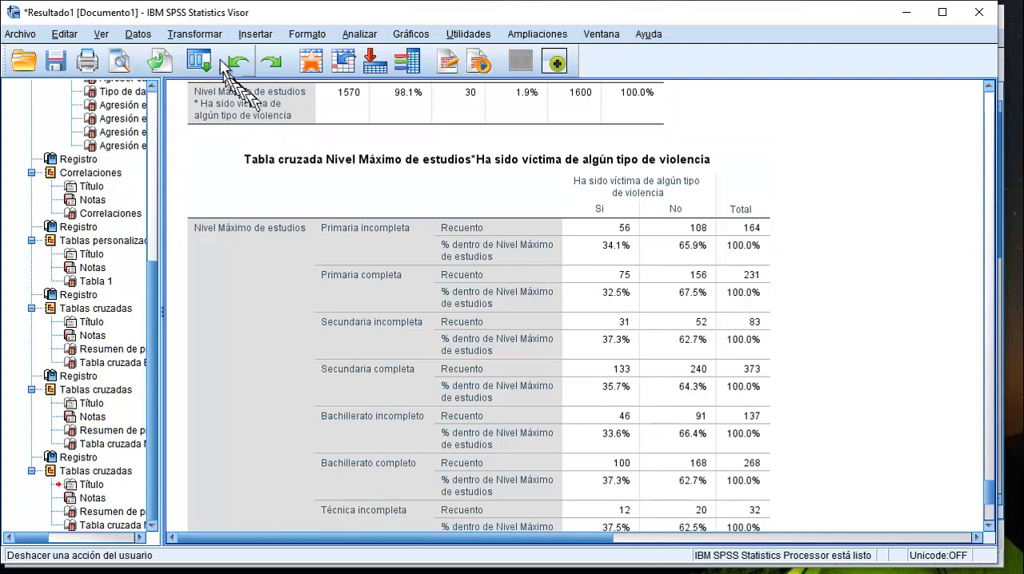
pyautogui.click(194, 34)
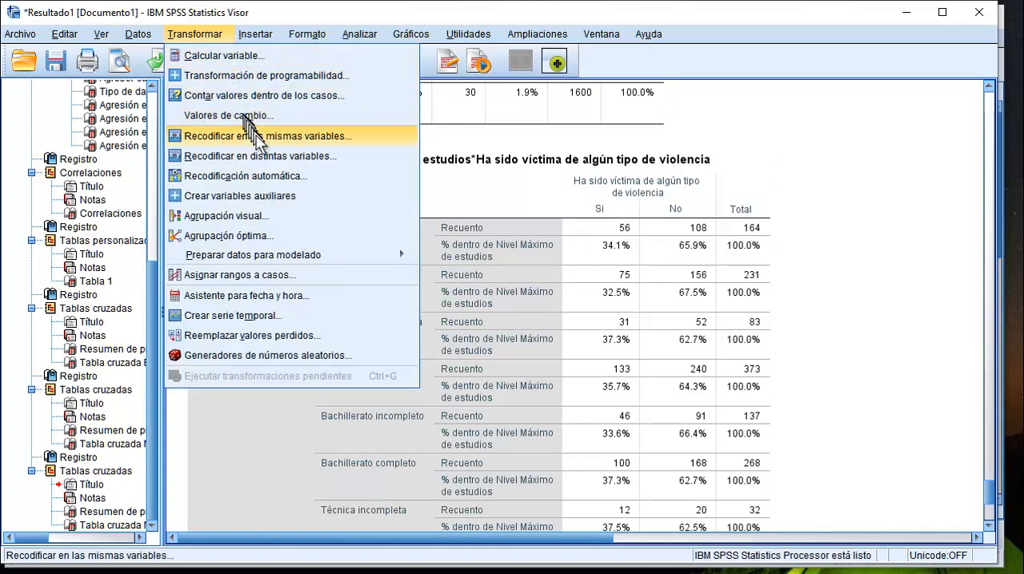
pyautogui.click(272, 156)
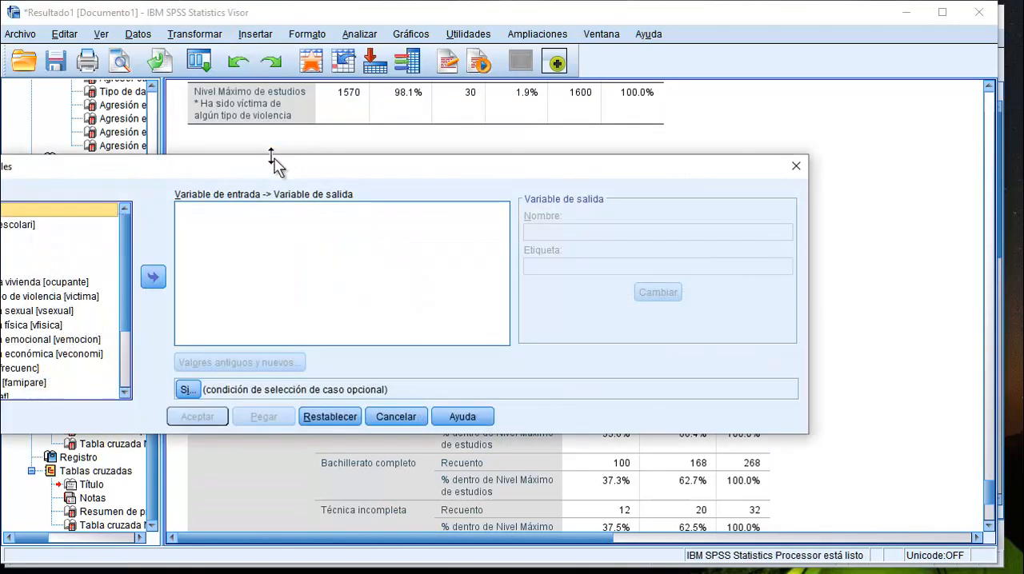
pyautogui.moveTo(288, 178); pyautogui.dragTo(500, 122)
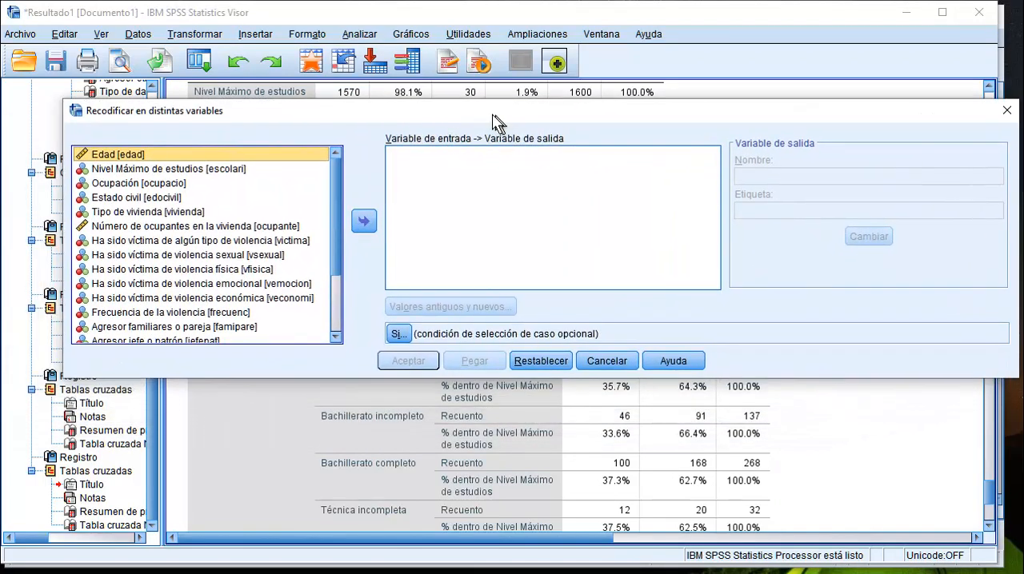
pyautogui.click(364, 221)
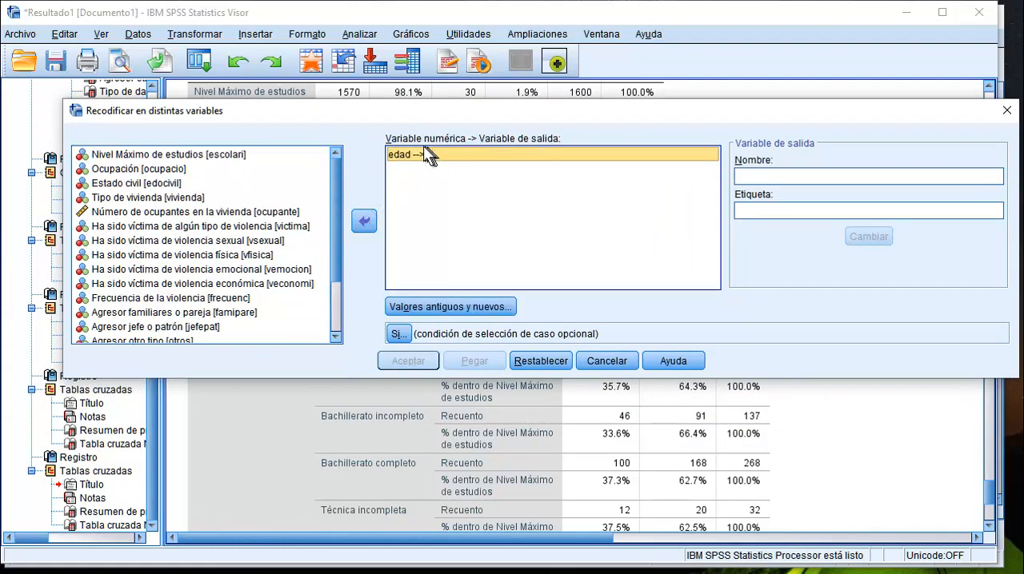
pyautogui.click(764, 174)
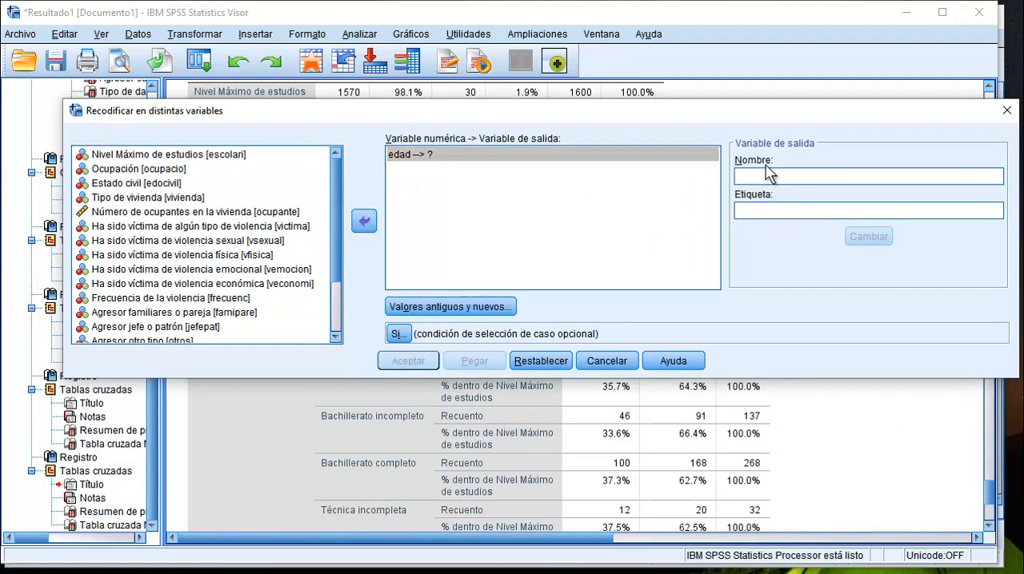
pyautogui.write('edad2')
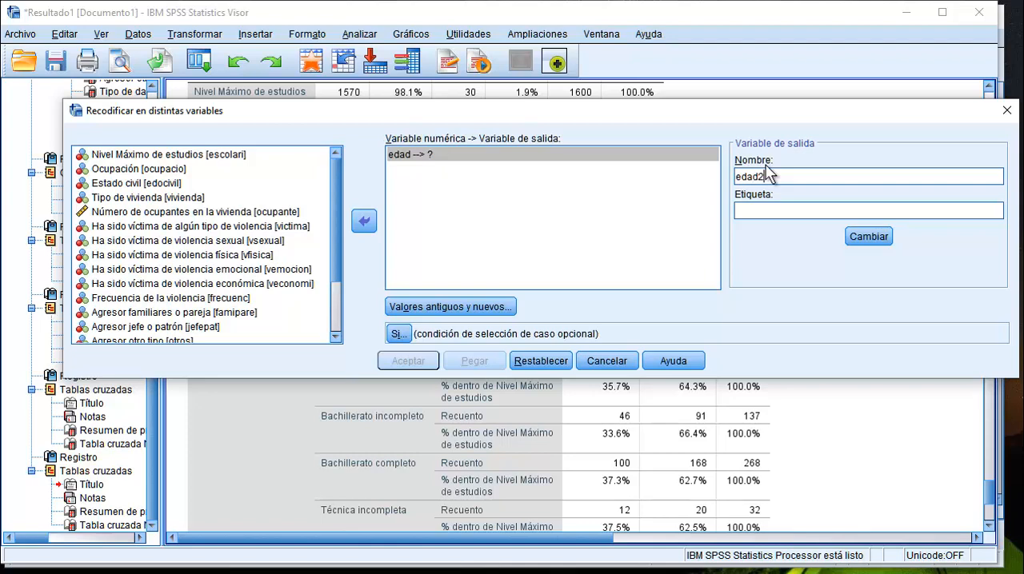
# Open the old and new values of the recode and map the lowest ages through 29 to the new value 1.
pyautogui.click(452, 305)
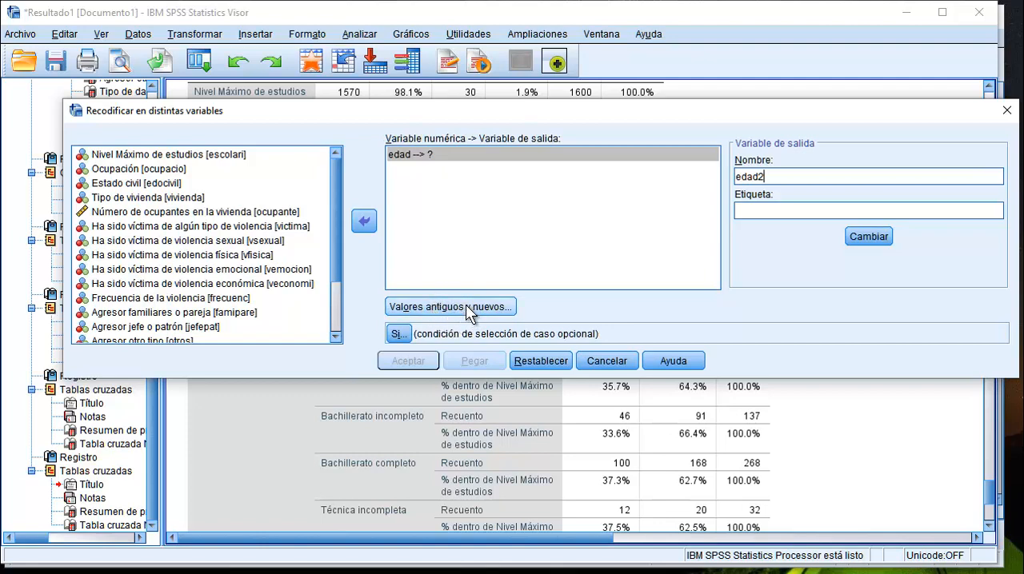
pyautogui.click(470, 311)
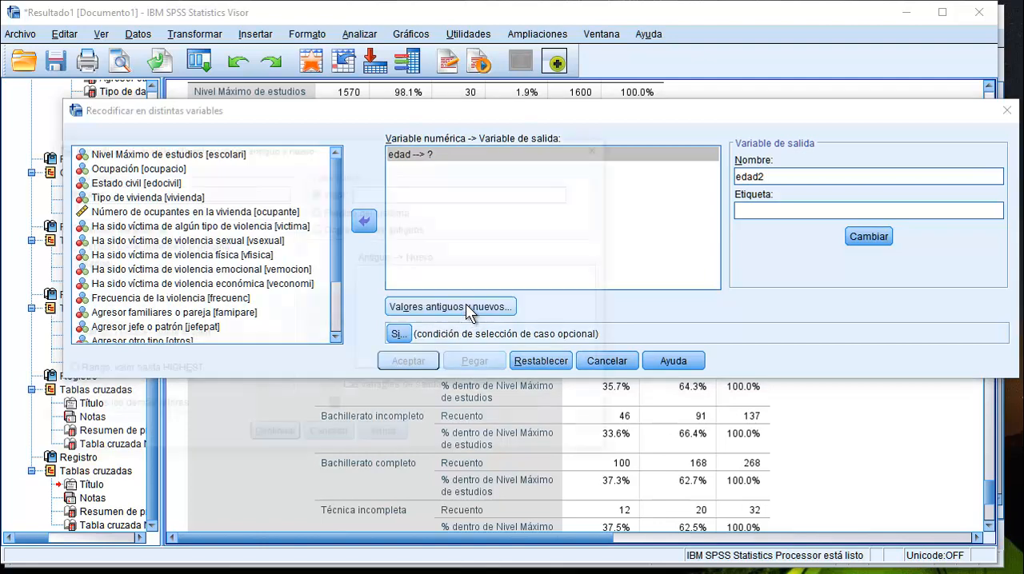
pyautogui.moveTo(226, 155); pyautogui.dragTo(345, 109)
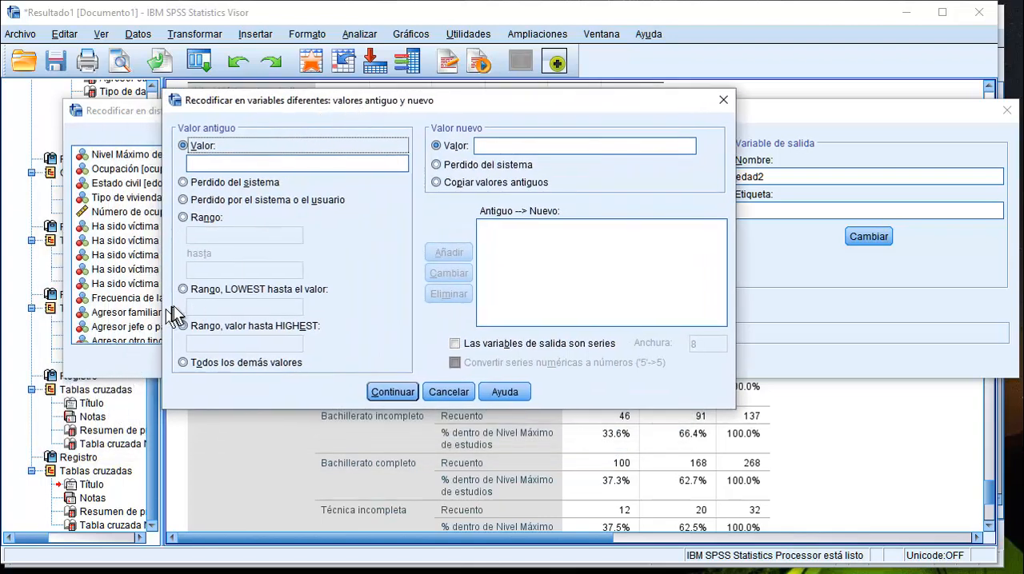
pyautogui.click(183, 291)
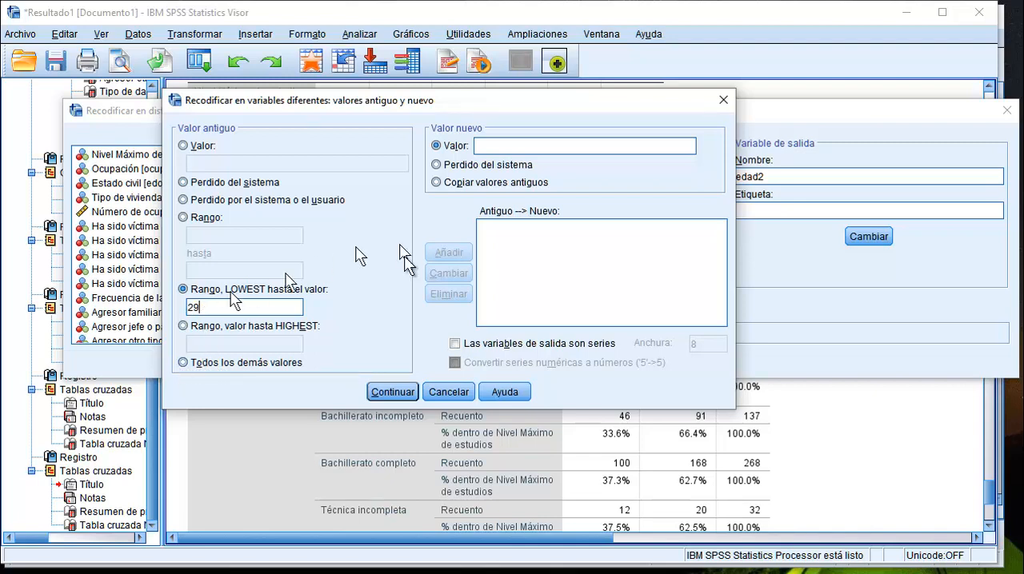
pyautogui.click(514, 143)
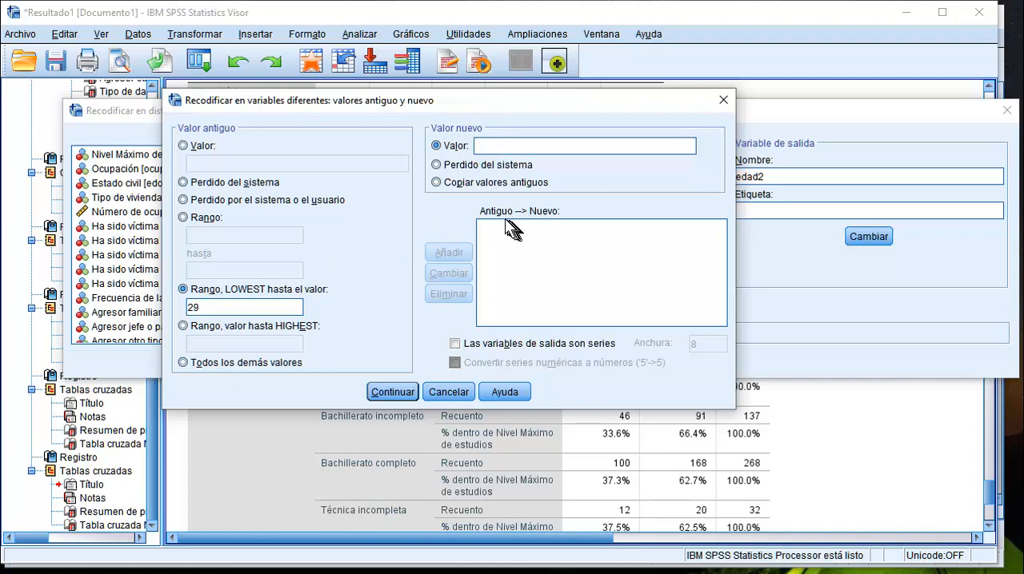
pyautogui.write('1')
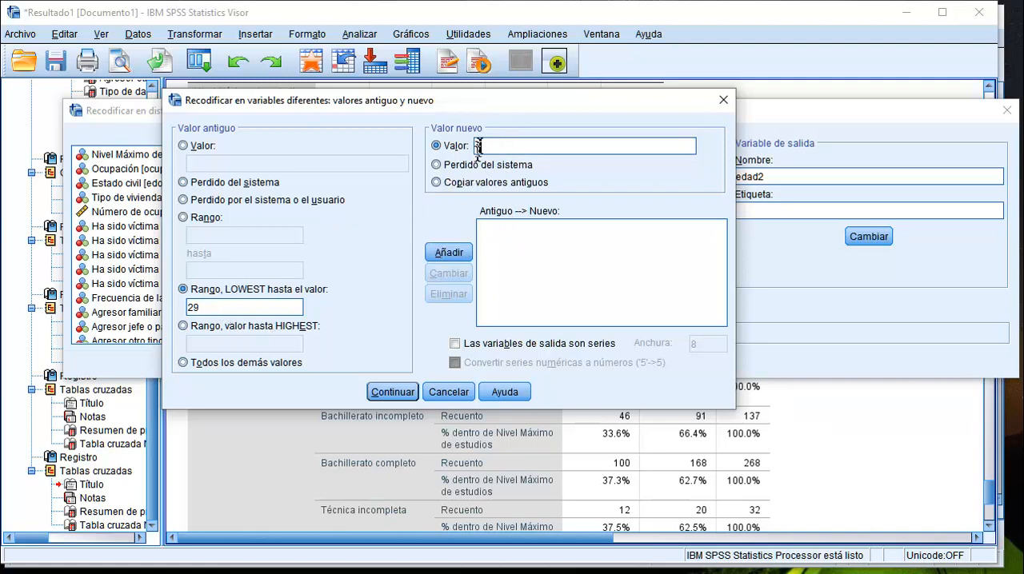
pyautogui.click(445, 252)
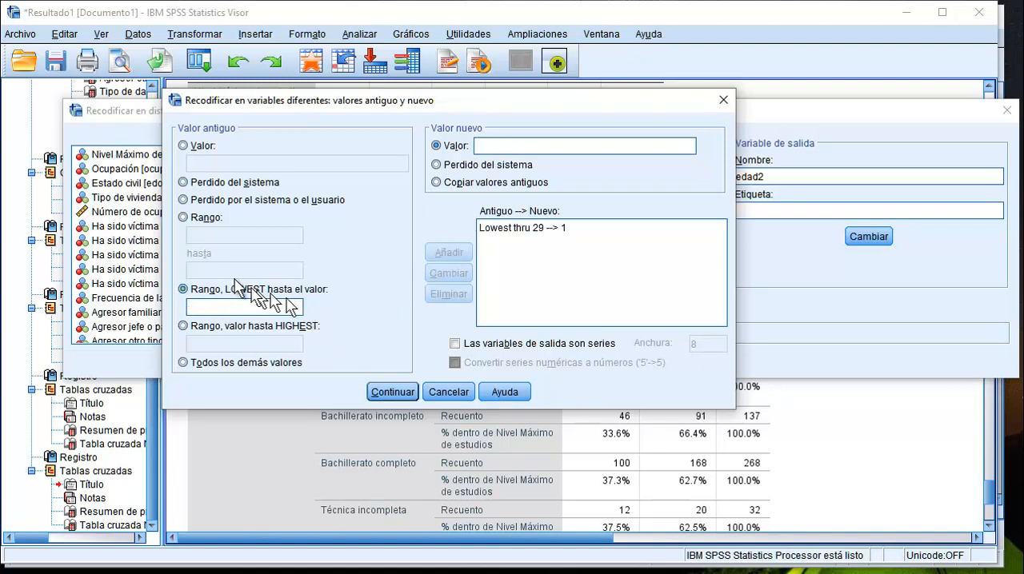
# Add a recode rule that maps the age range 30 through 59 to the new value 2.
pyautogui.click(192, 218)
pyautogui.click(215, 236)
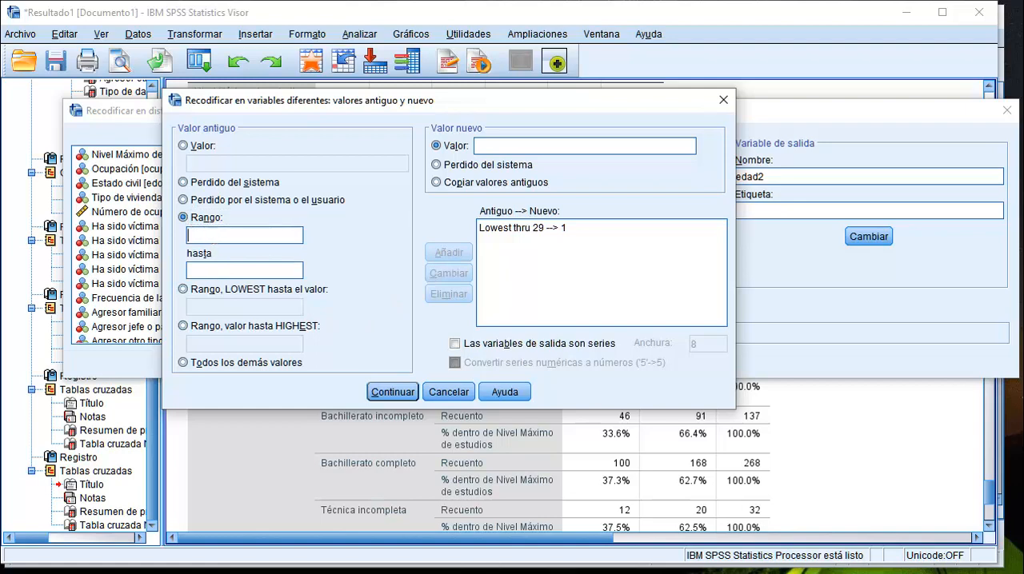
pyautogui.click(210, 271)
pyautogui.write('59')
pyautogui.click(499, 146)
pyautogui.write('2')
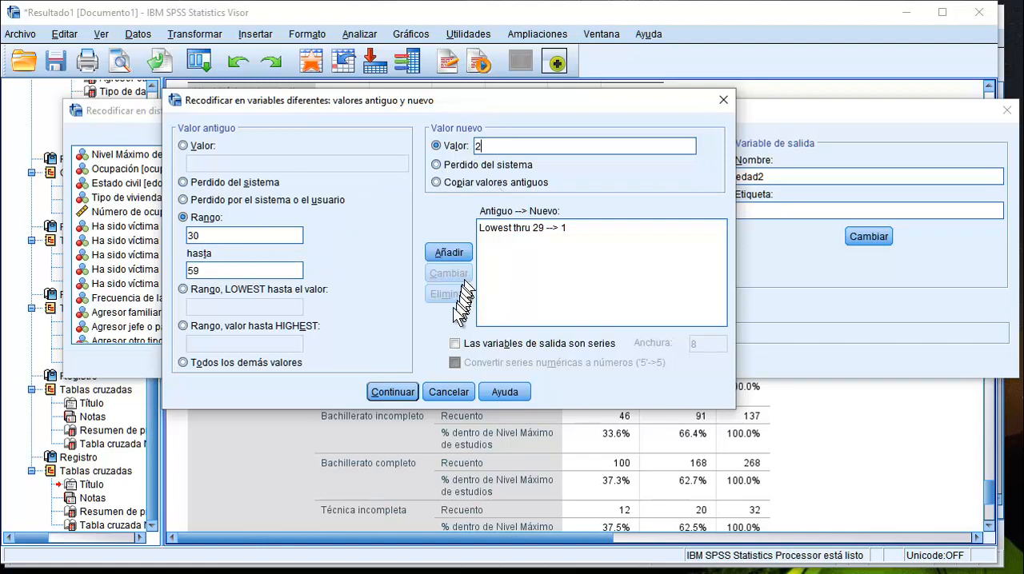
pyautogui.click(450, 253)
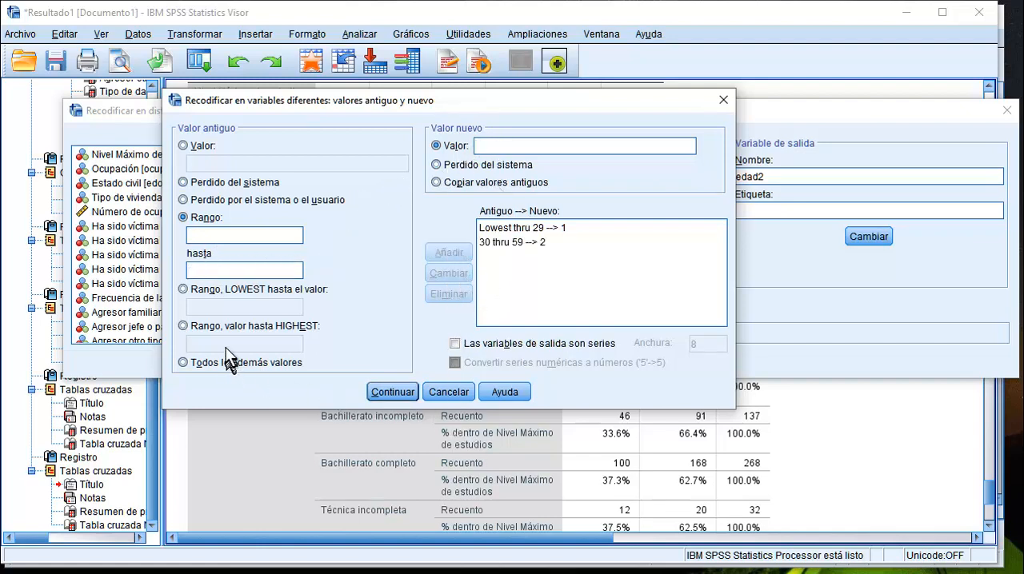
# Add a recode rule mapping ages from 60 through the highest to 3, and accept the old and new values.
pyautogui.click(184, 328)
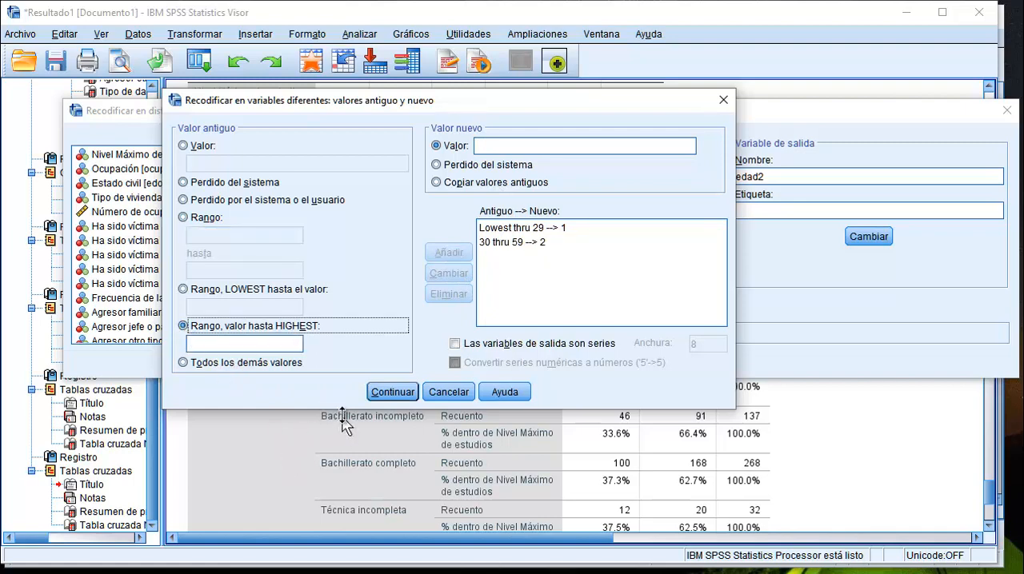
pyautogui.click(205, 343)
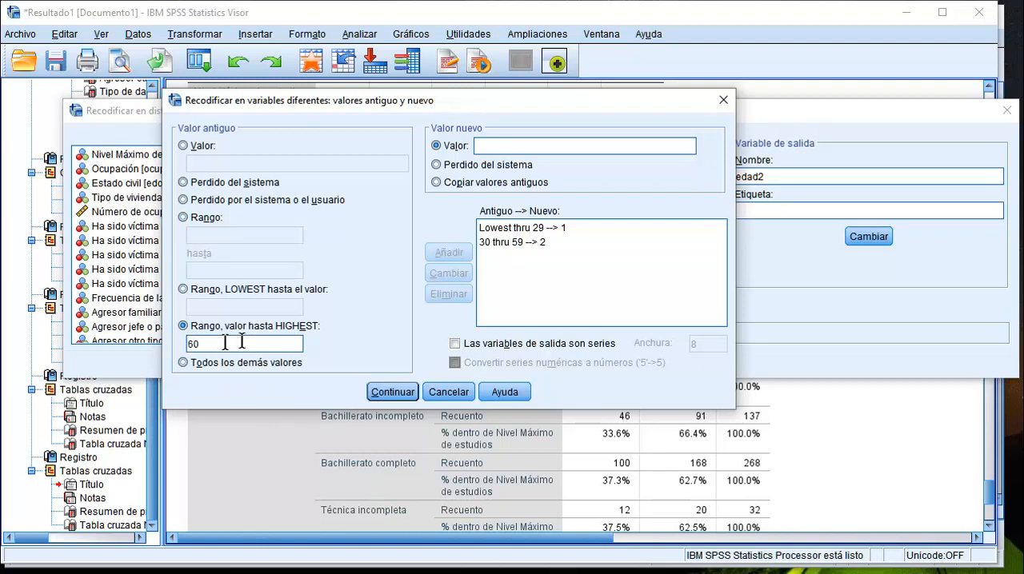
pyautogui.click(498, 145)
pyautogui.write('3')
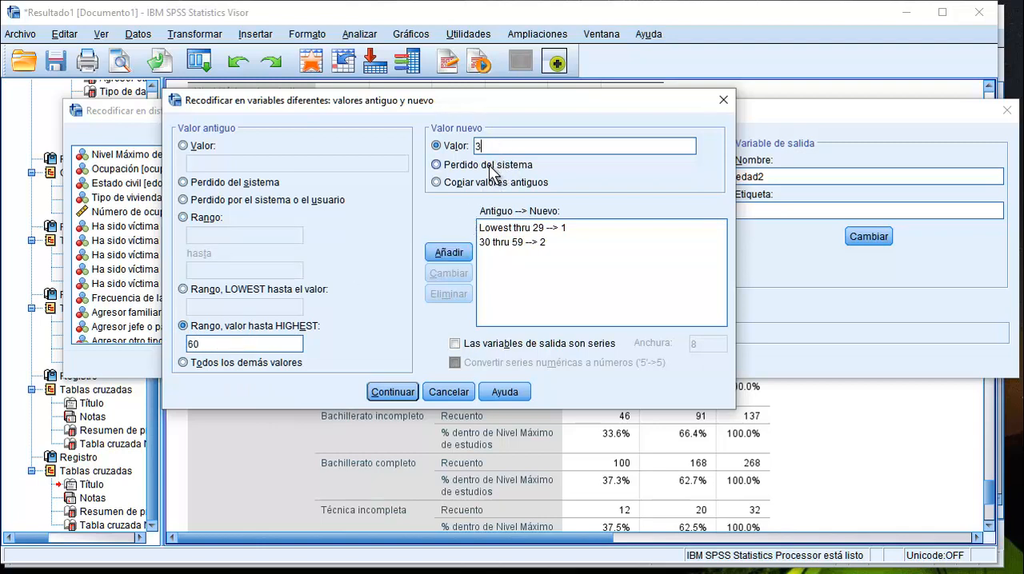
pyautogui.click(449, 254)
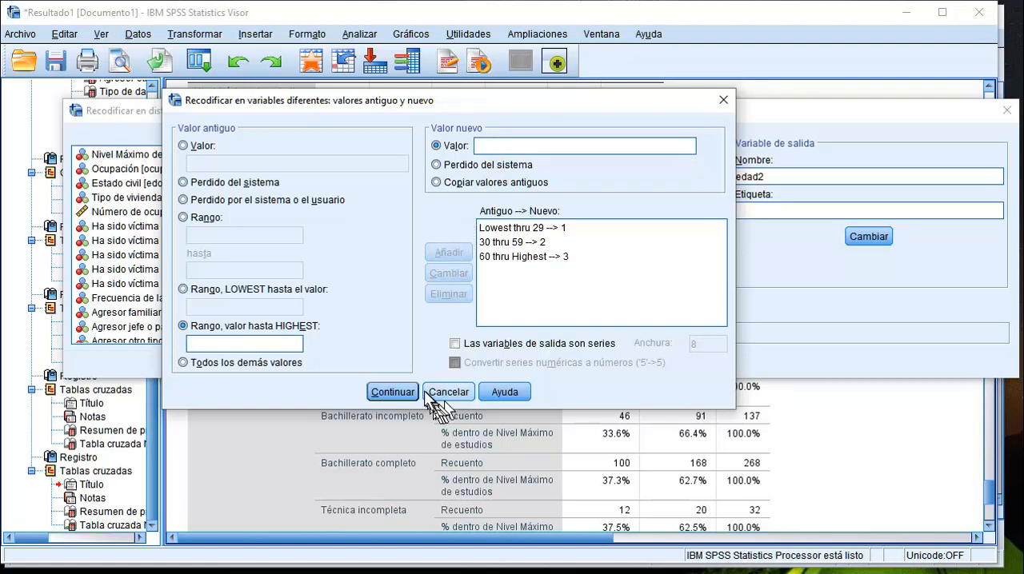
pyautogui.click(392, 392)
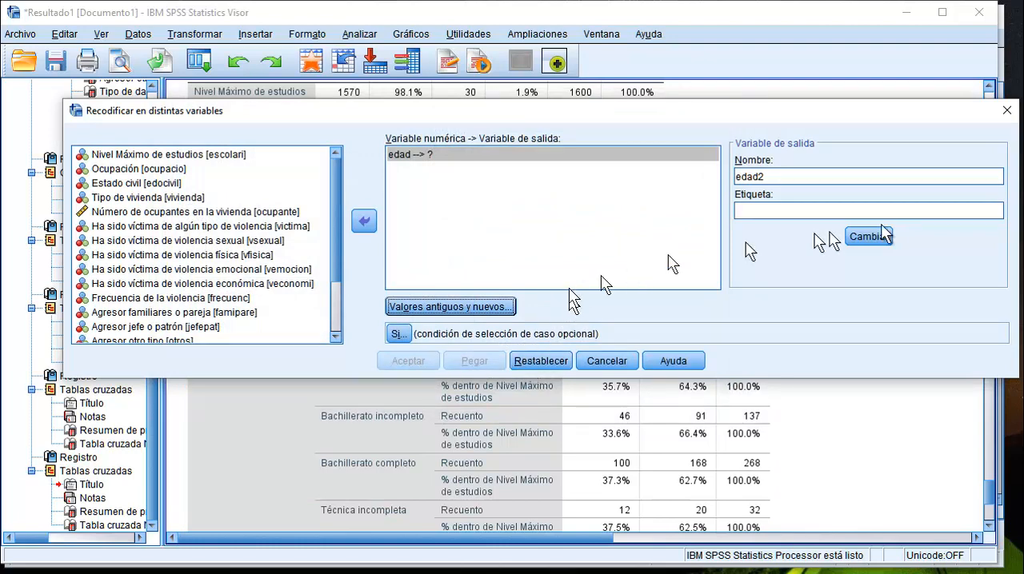
# Assign edad2 as the output variable for edad and run the recode.
pyautogui.moveTo(737, 177); pyautogui.dragTo(791, 177)
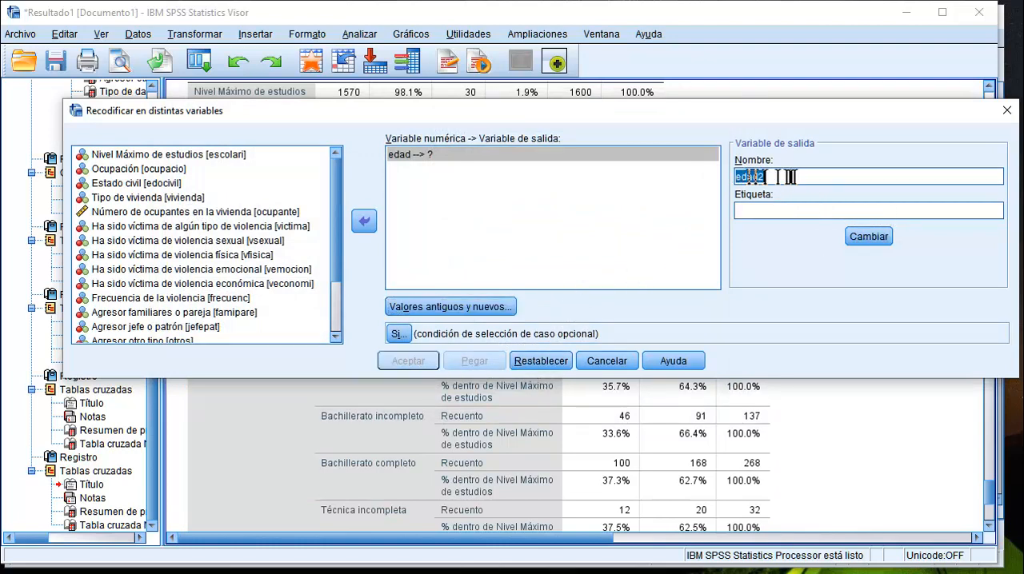
pyautogui.click(870, 236)
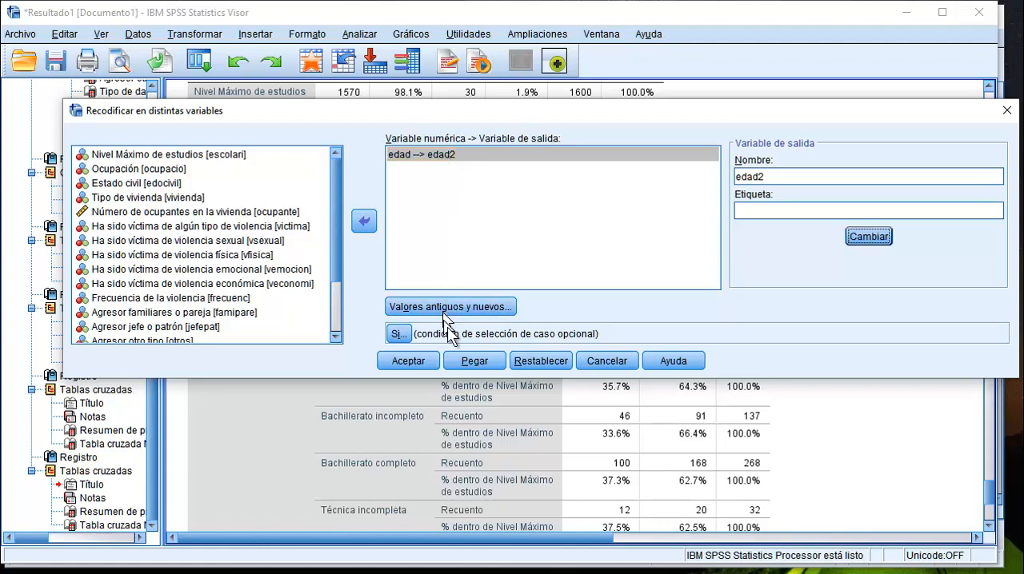
pyautogui.click(412, 361)
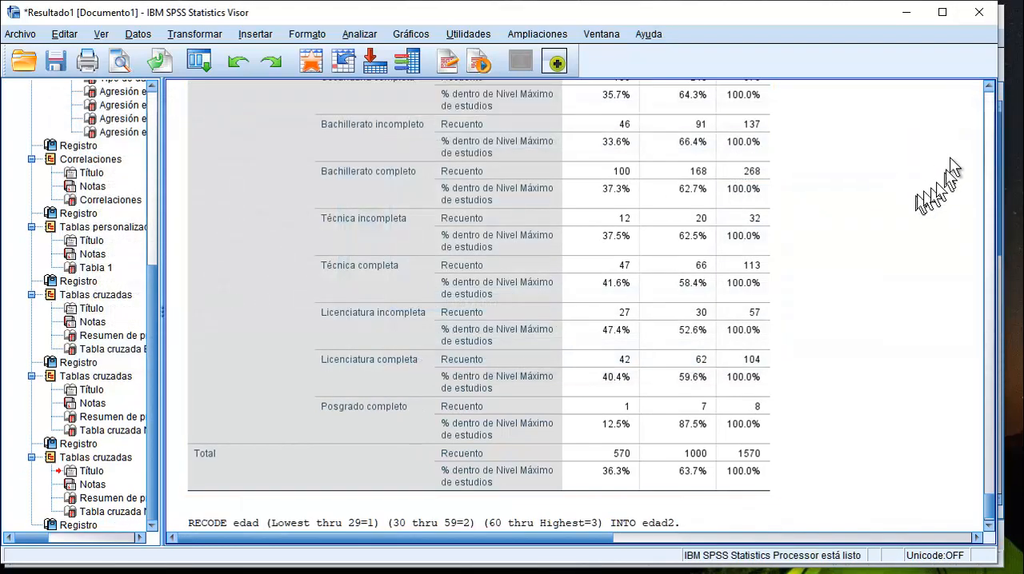
# Switch to the data editor's variable list and give edad2 the label "Grupos de edad".
pyautogui.click(907, 12)
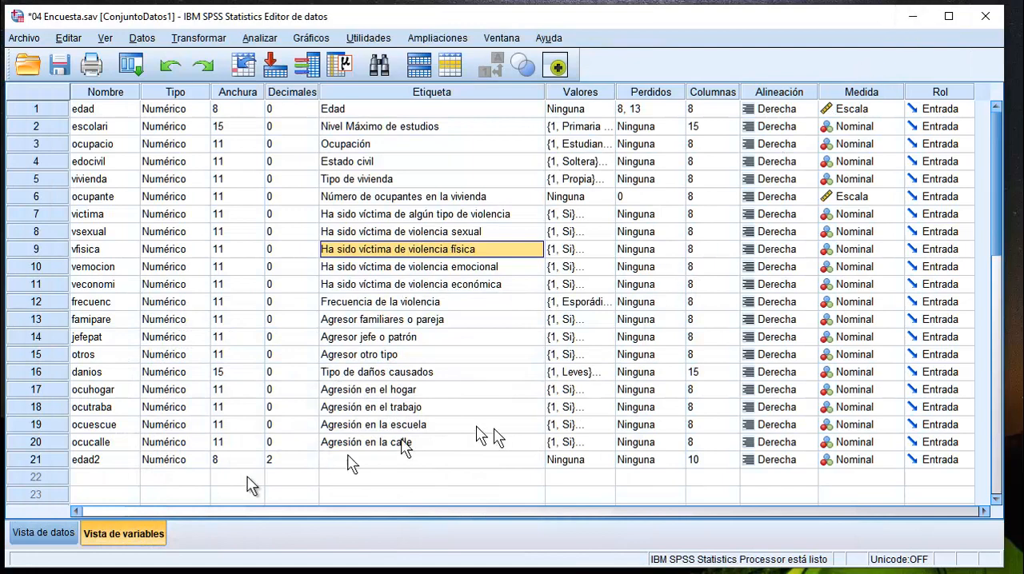
pyautogui.click(90, 460)
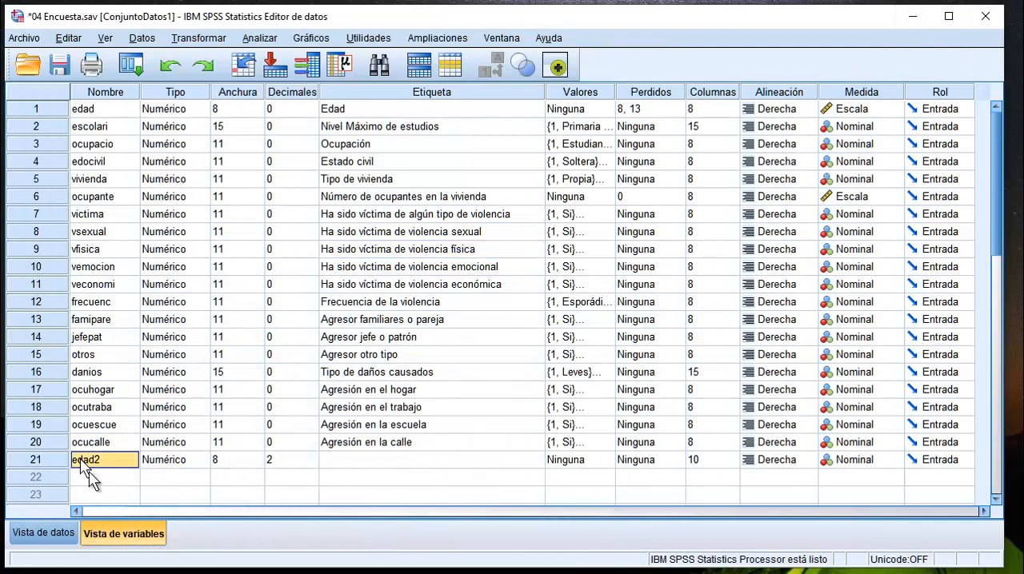
pyautogui.doubleClick(334, 460)
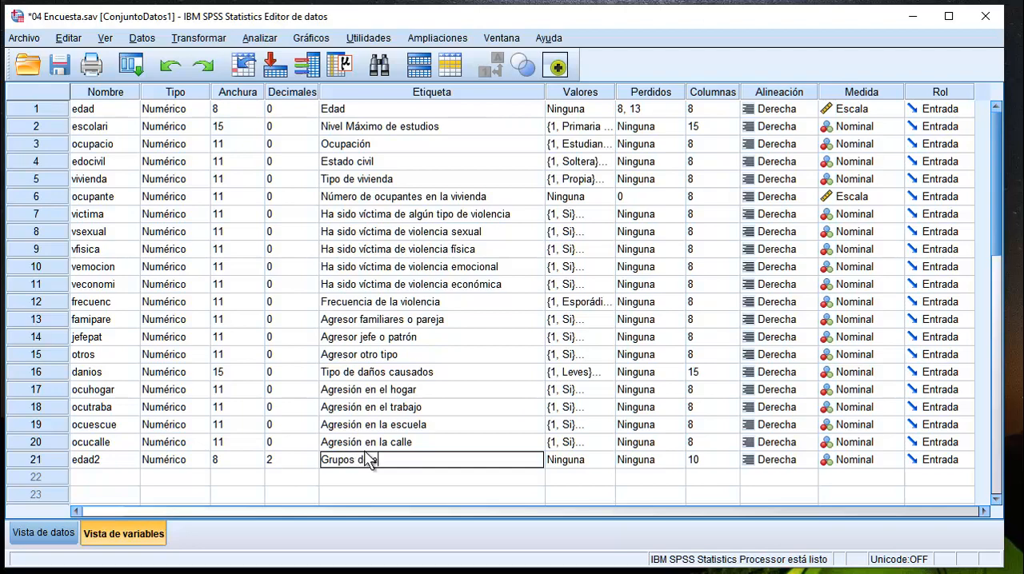
pyautogui.write('Grupos de edad')
# Open the value labels of edad2 and add the label "Jóvenes" for value 1.
pyautogui.click(565, 461)
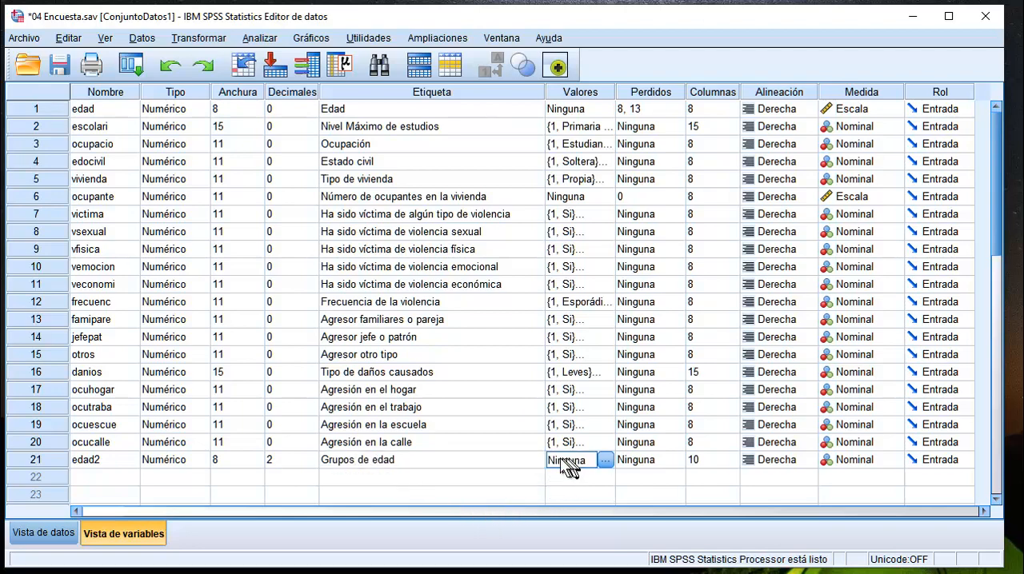
pyautogui.click(606, 461)
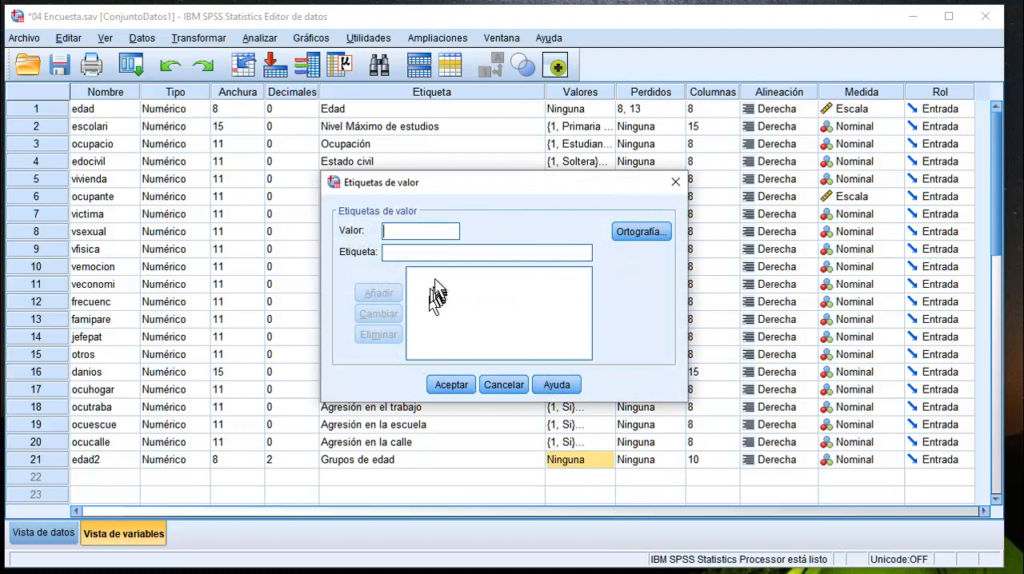
pyautogui.write('1')
pyautogui.click(422, 254)
pyautogui.write('Jóvenes')
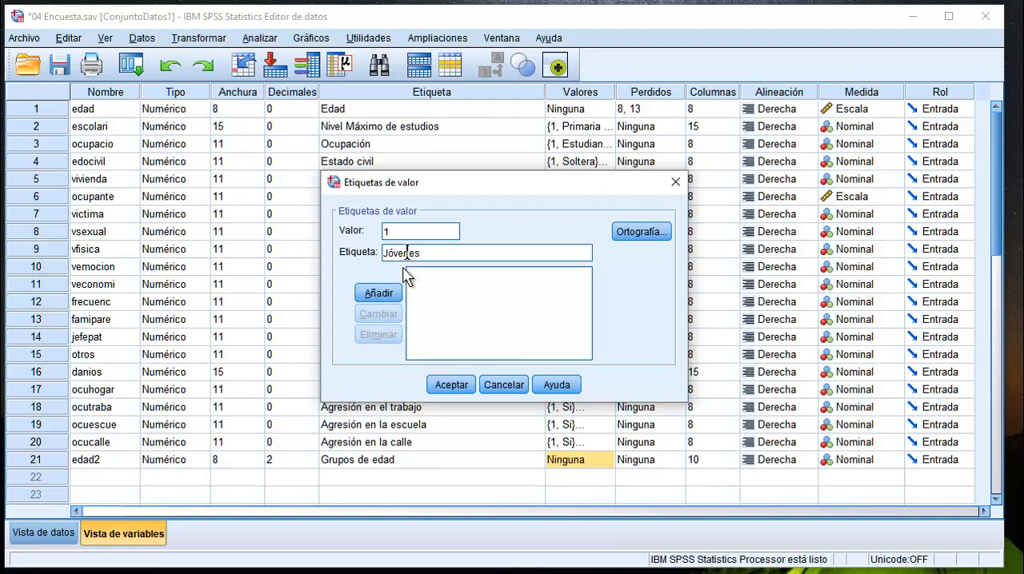
pyautogui.click(381, 293)
# Add the value label "Adultas" for value 2 of edad2.
pyautogui.click(423, 231)
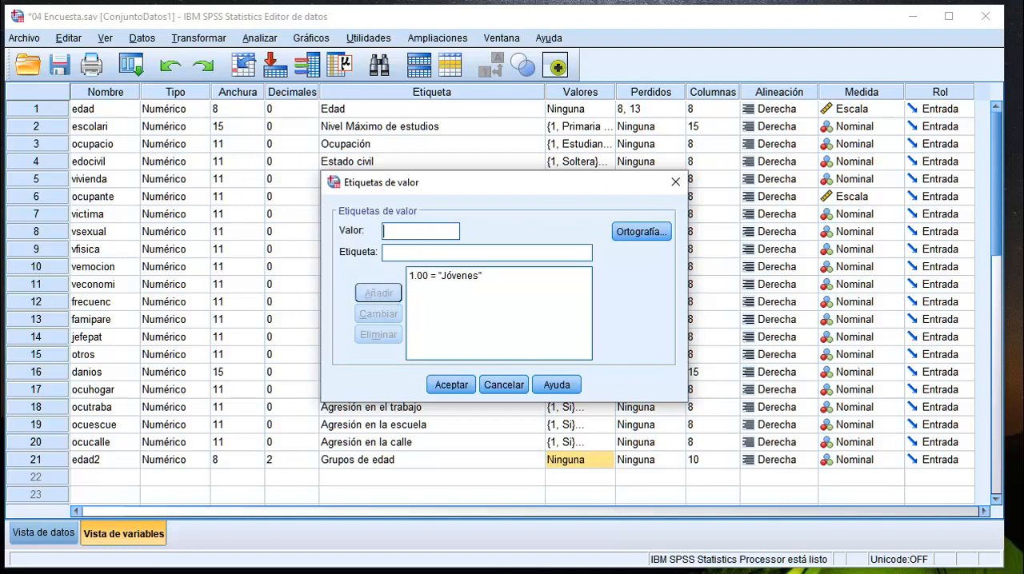
pyautogui.click(399, 254)
pyautogui.write('Adultas')
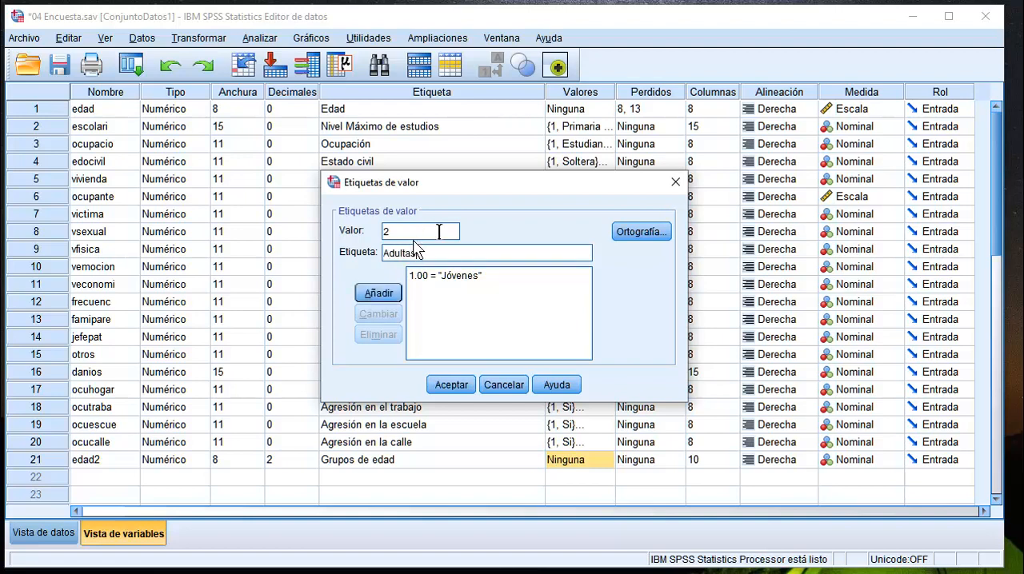
pyautogui.click(387, 292)
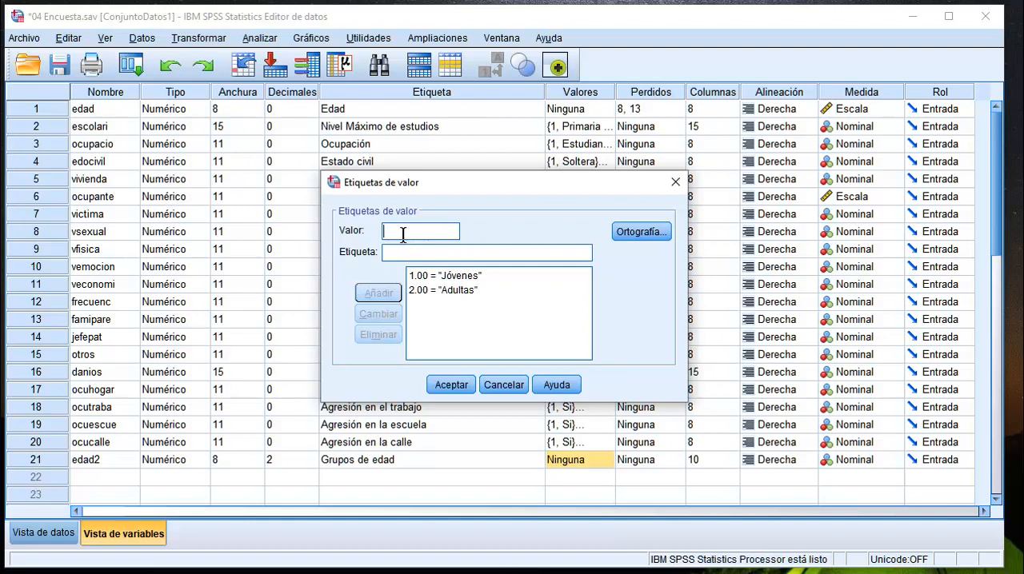
# Add the label "Adultas mayores" for value 3 and accept the value labels of edad2.
pyautogui.write('3')
pyautogui.click(410, 252)
pyautogui.write('Adultas mayores')
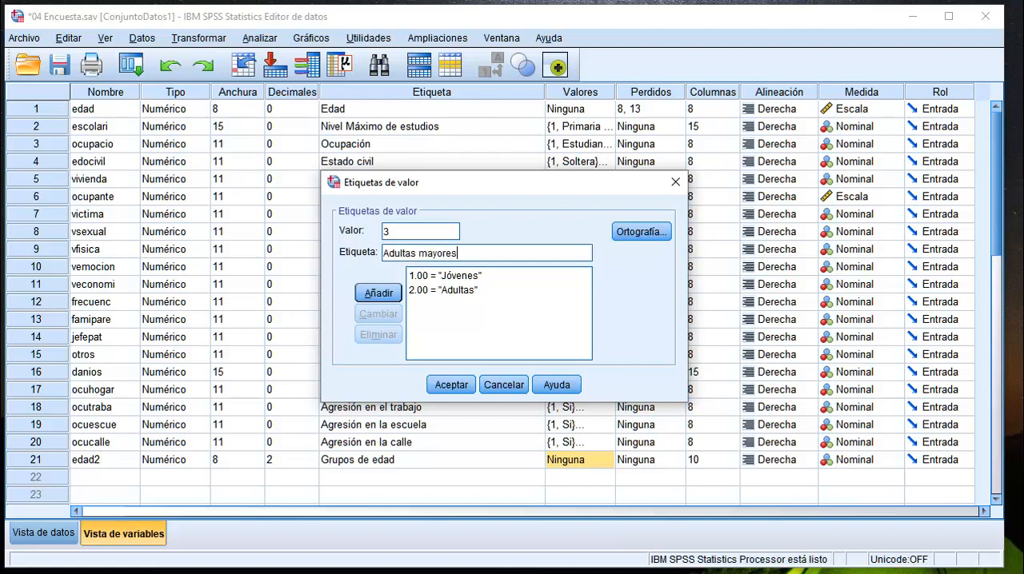
pyautogui.click(379, 293)
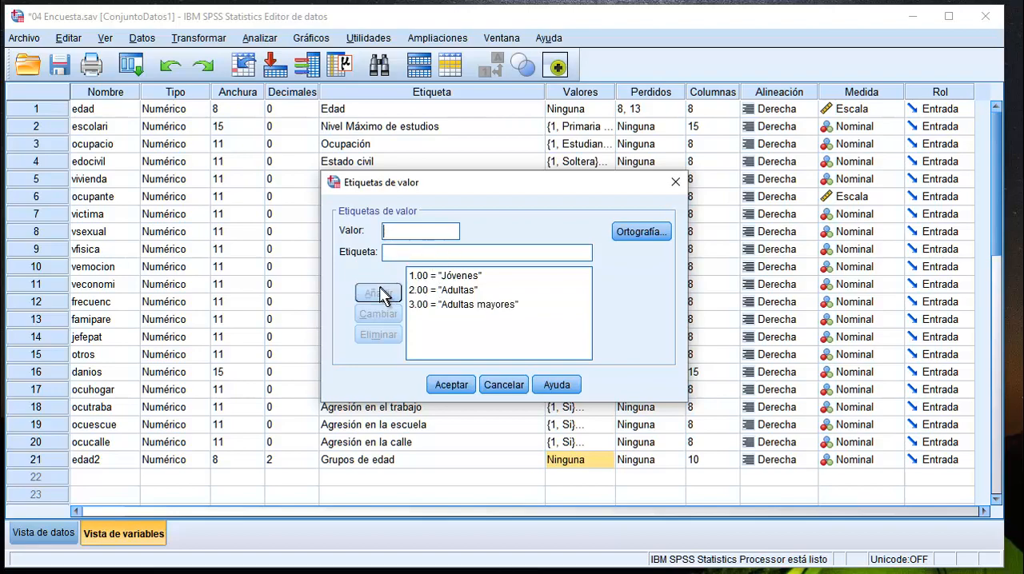
pyautogui.click(451, 386)
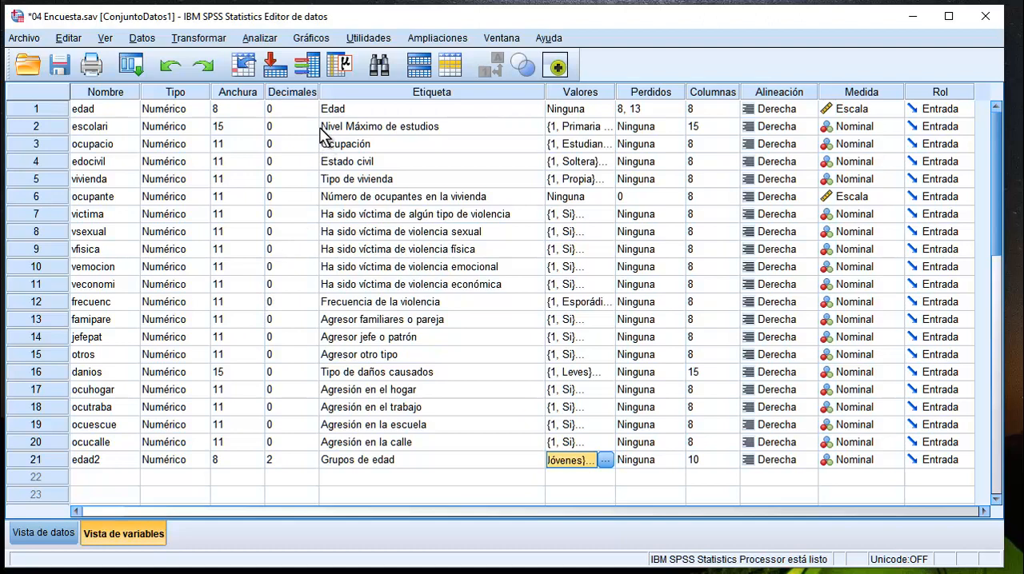
# Open the cross tables setup and remove the violence victim variable from the columns and Nivel Máximo de estudios from the rows.
pyautogui.click(264, 40)
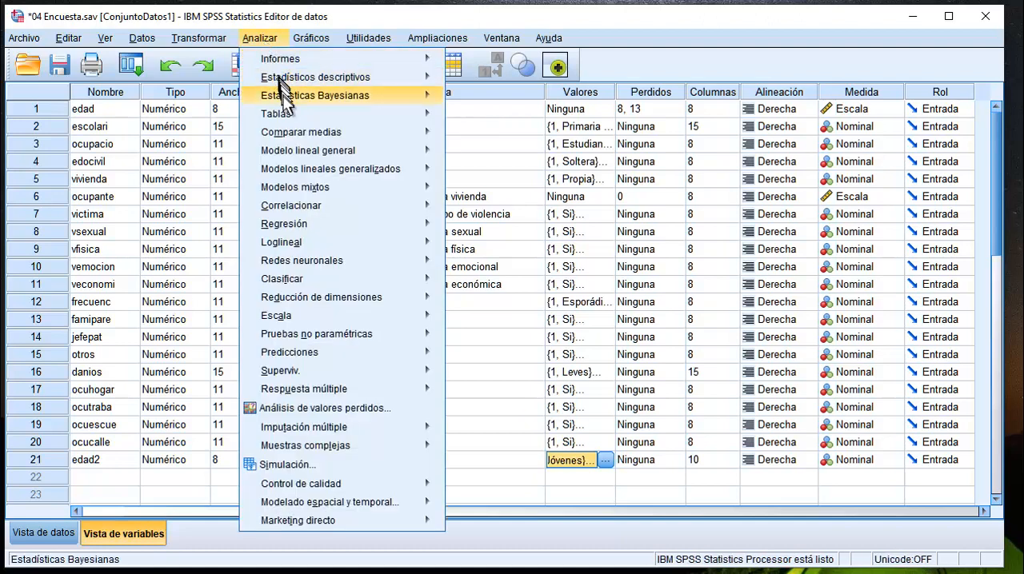
pyautogui.moveTo(296, 83)
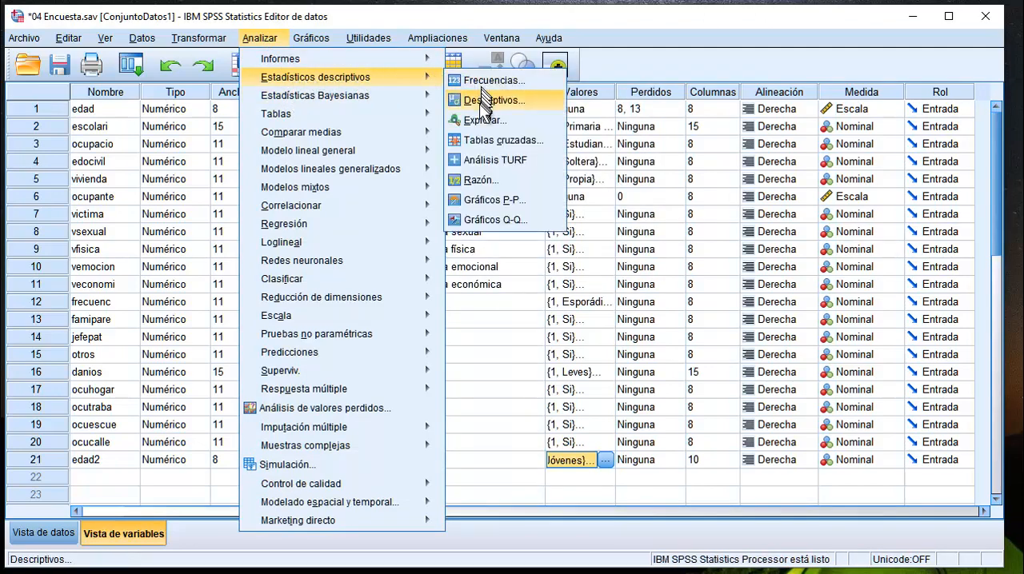
pyautogui.click(478, 138)
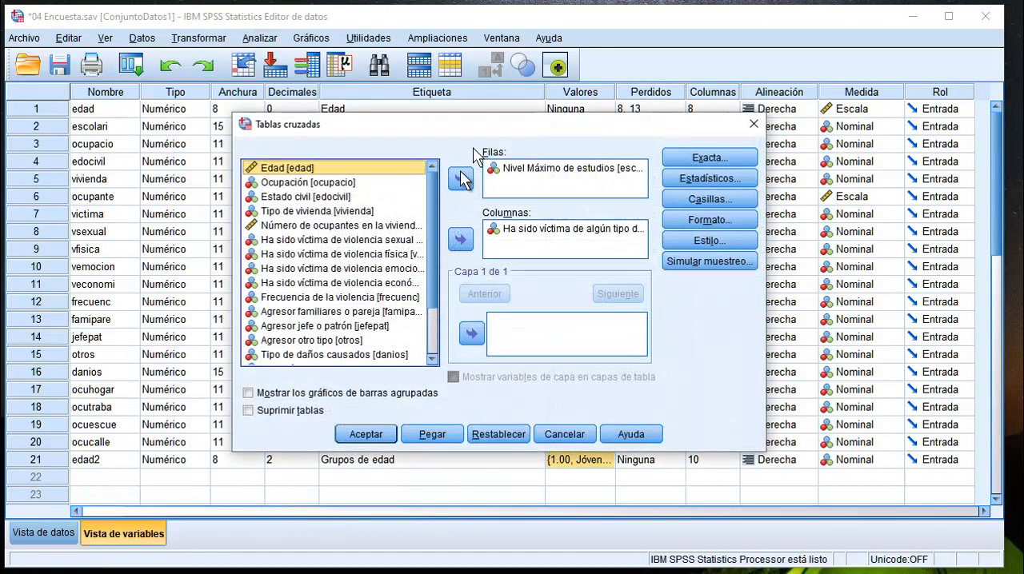
pyautogui.click(537, 232)
pyautogui.click(460, 239)
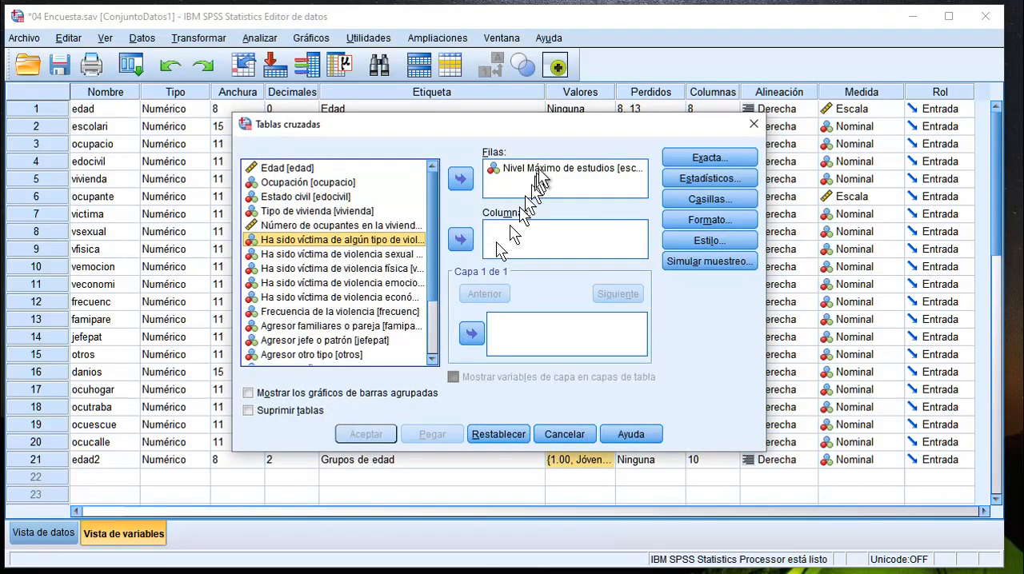
pyautogui.click(524, 169)
pyautogui.click(461, 181)
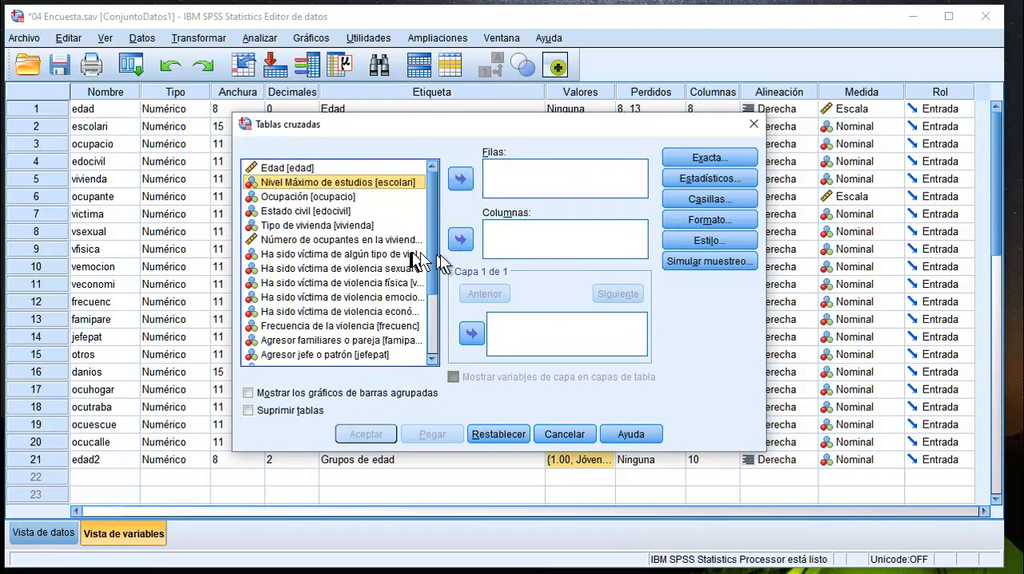
# Assign Grupos de edad [edad2] to the rows and Ha sido víctima de algún tipo de violencia to the columns.
pyautogui.moveTo(433, 252); pyautogui.dragTo(432, 324)
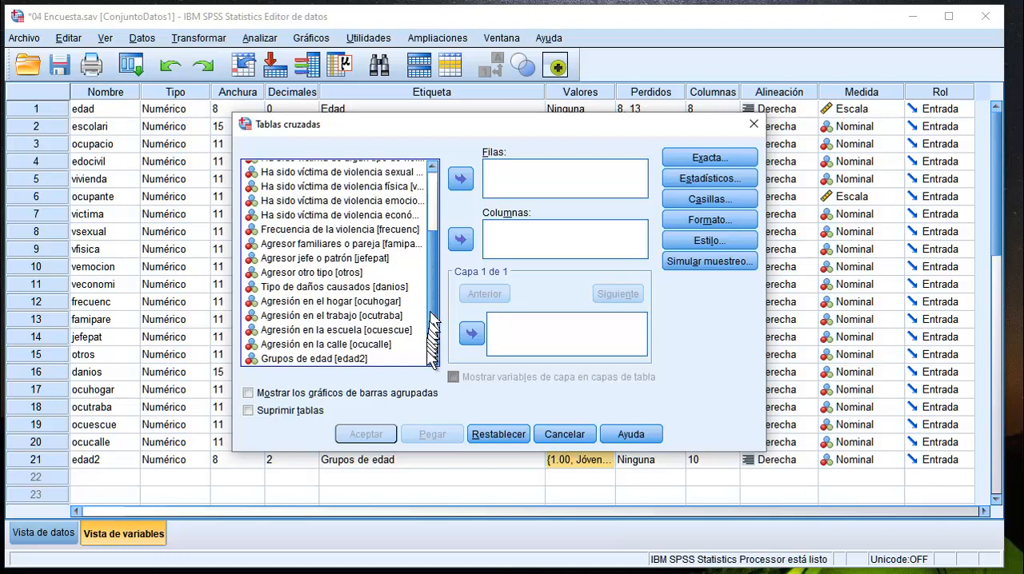
pyautogui.click(352, 358)
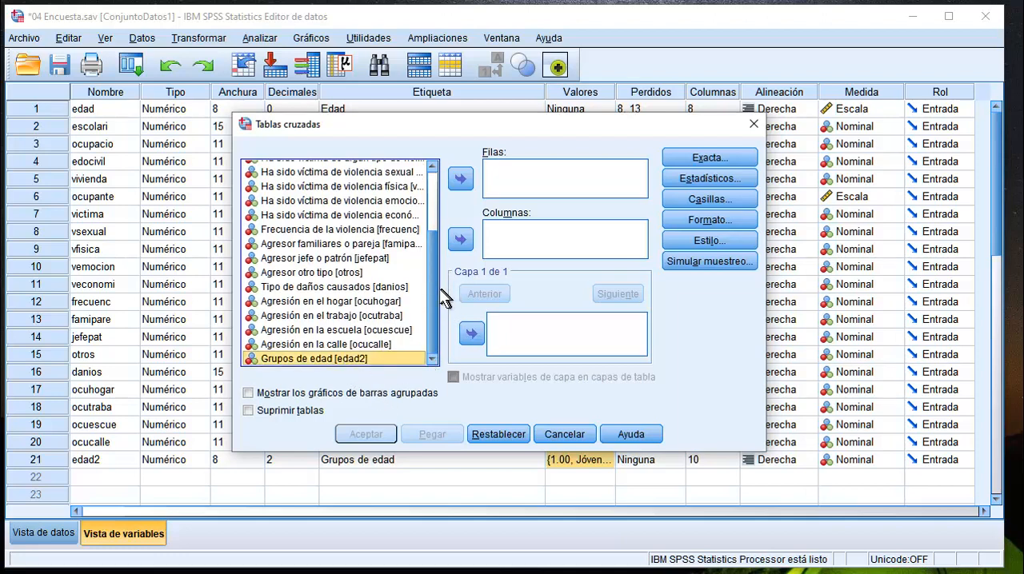
pyautogui.click(460, 178)
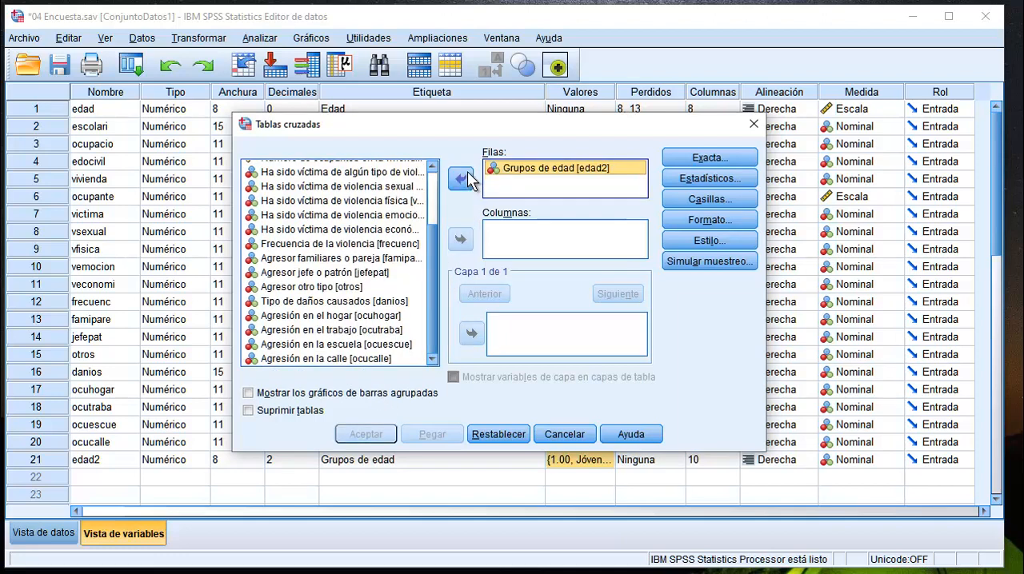
pyautogui.moveTo(429, 299); pyautogui.dragTo(434, 231)
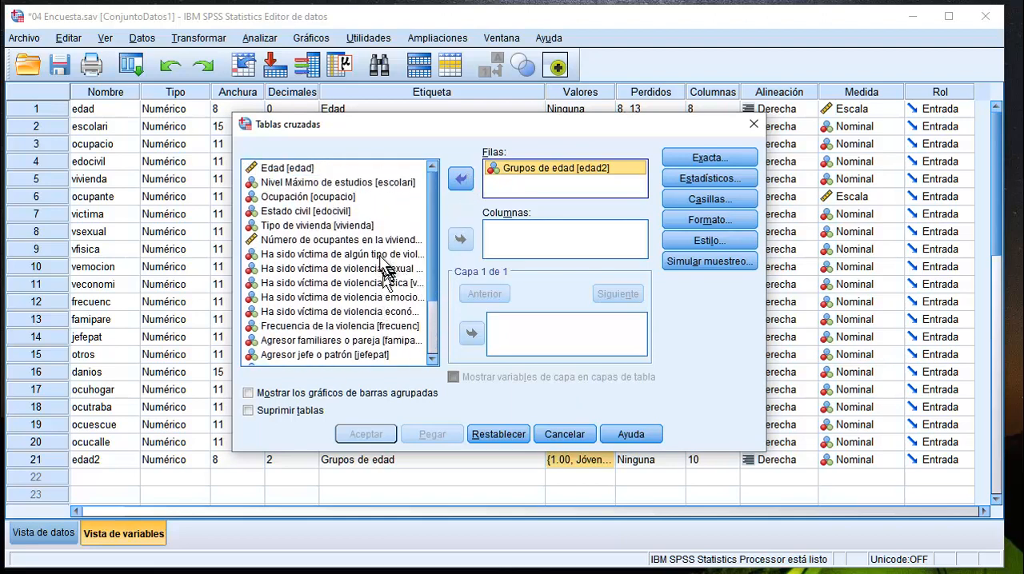
pyautogui.click(382, 256)
pyautogui.click(460, 240)
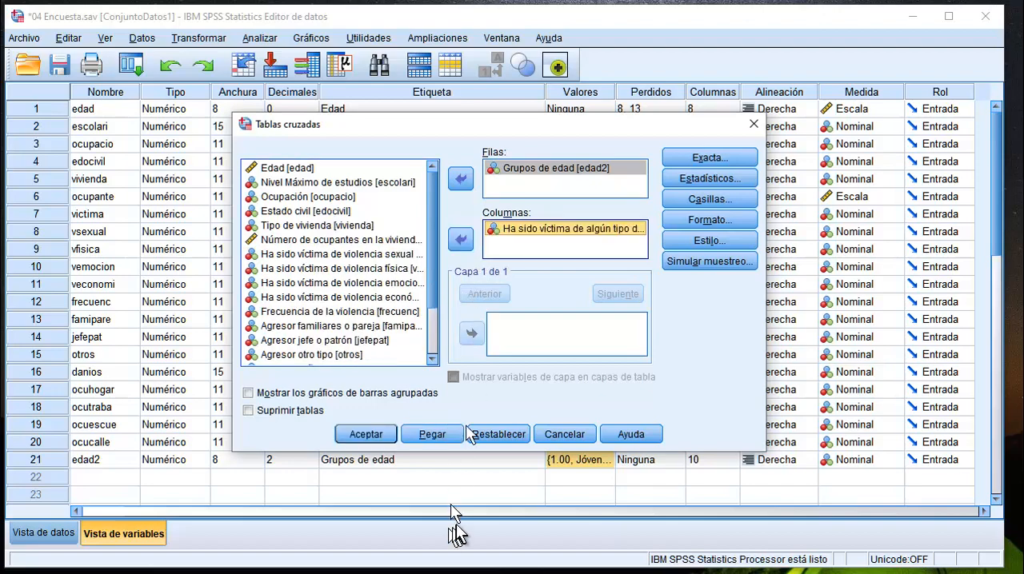
# Check the cell display options without changing them, run the age group cross table and select it in the results.
pyautogui.click(697, 199)
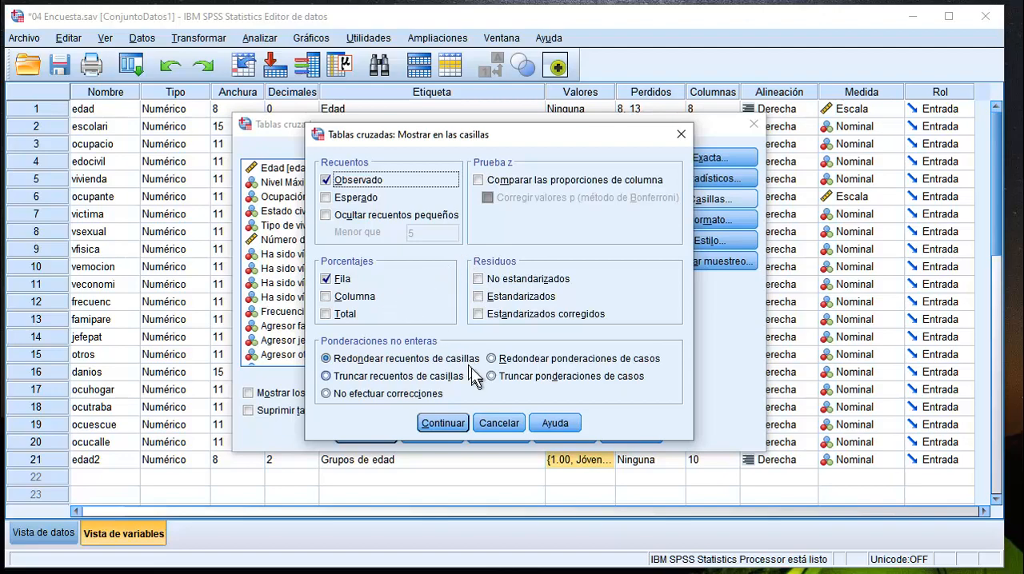
pyautogui.click(499, 424)
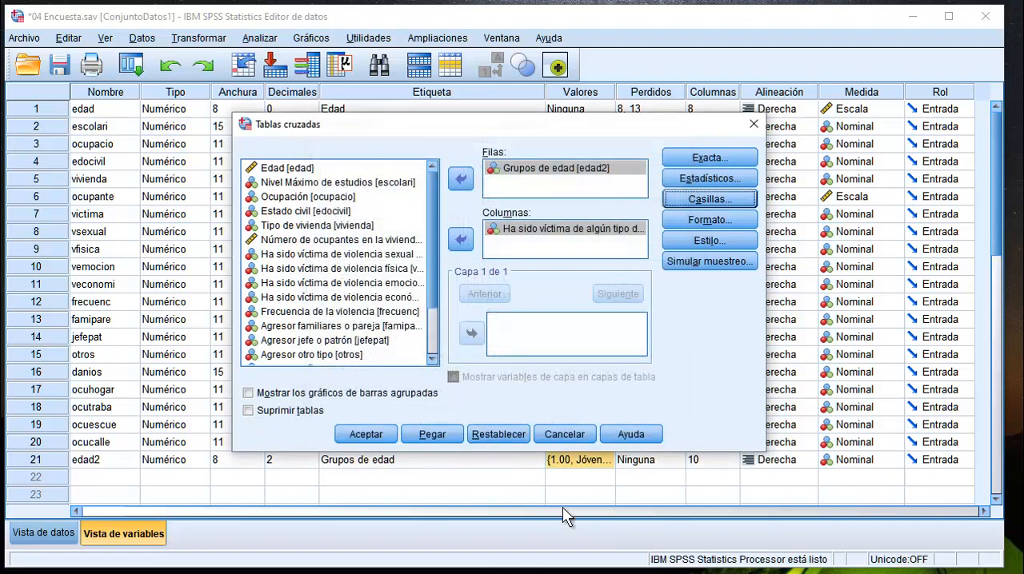
pyautogui.click(367, 434)
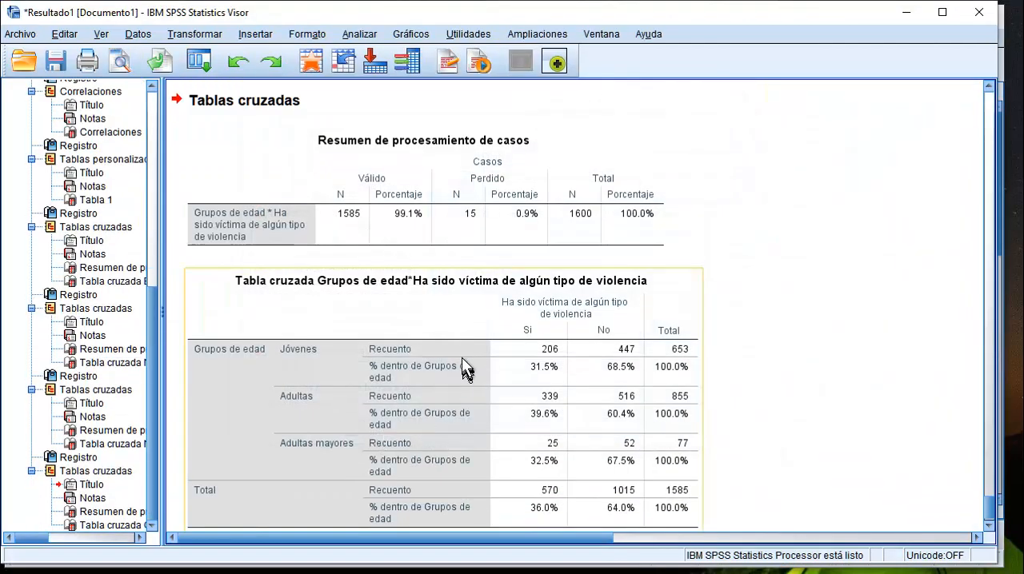
pyautogui.scroll(-1, 466, 365)
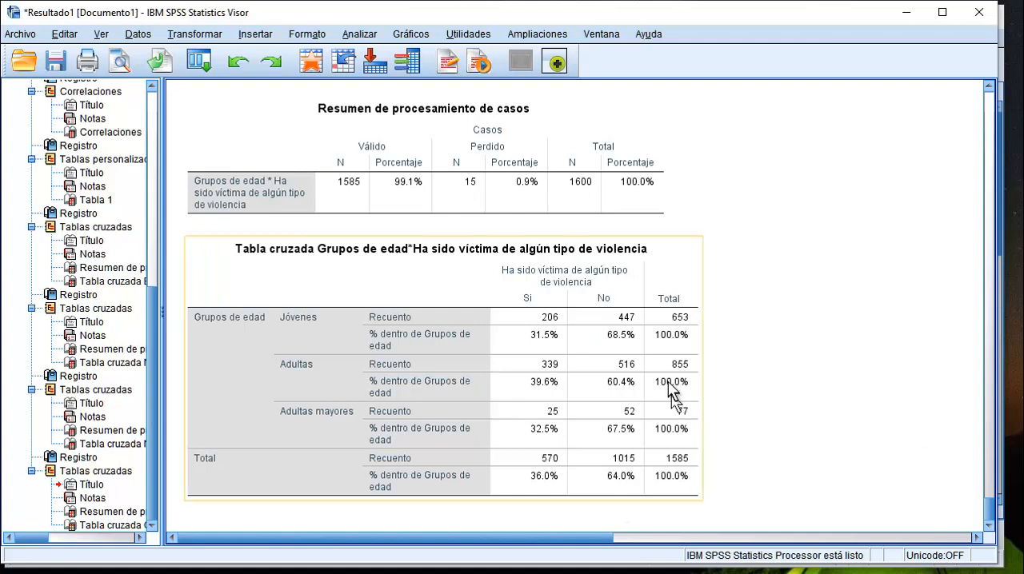
pyautogui.click(516, 392)
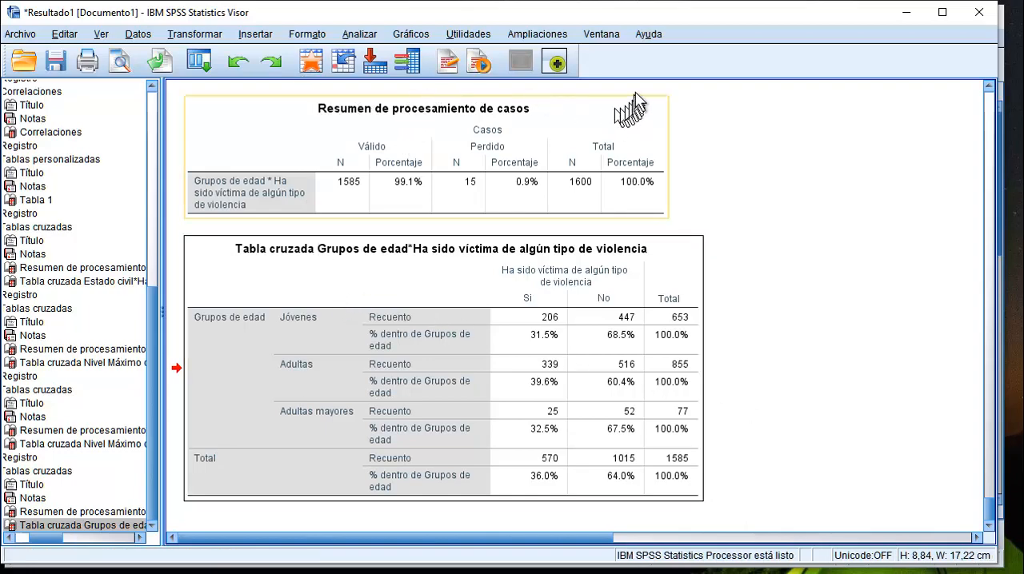
# Return to the data editor and look over the data and the variables Nivel Máximo de estudios, Estado civil and Tipo de vivienda.
pyautogui.click(907, 13)
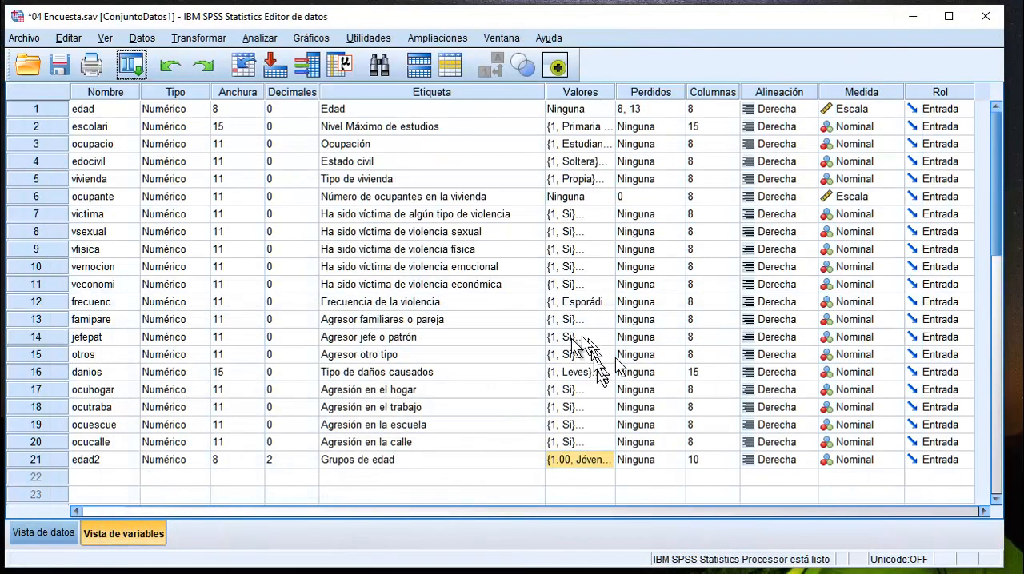
pyautogui.click(66, 530)
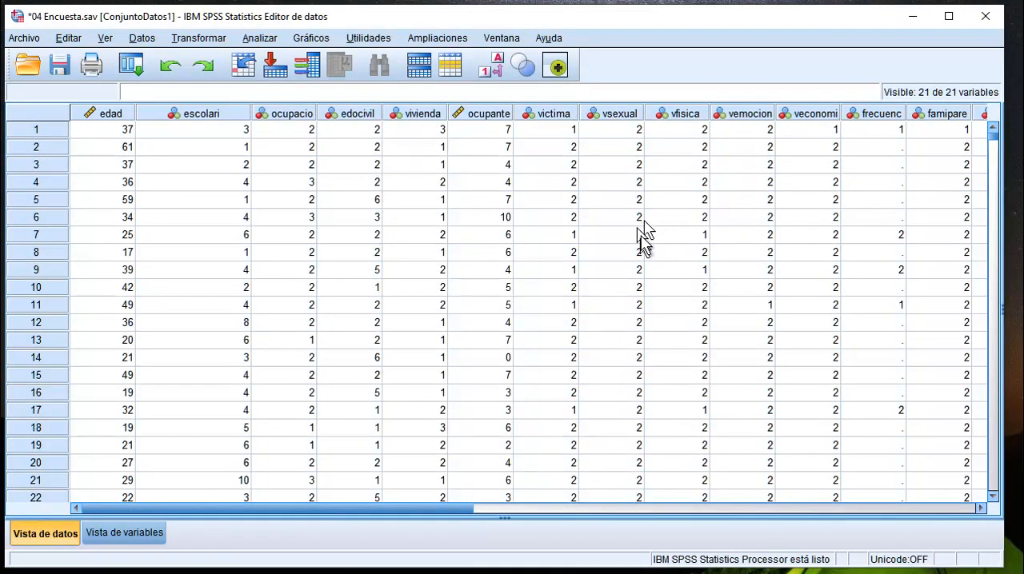
pyautogui.click(135, 534)
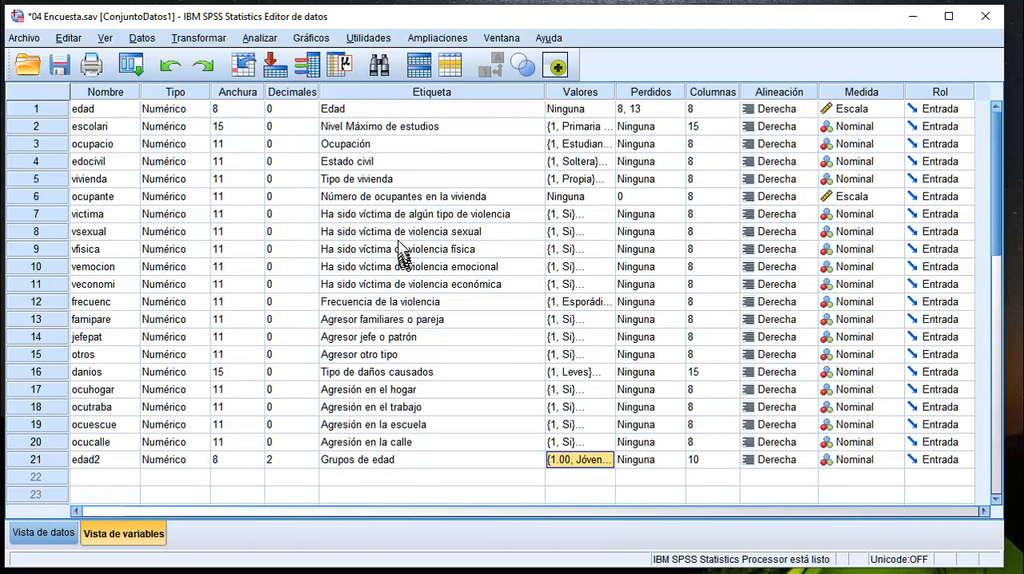
pyautogui.click(422, 128)
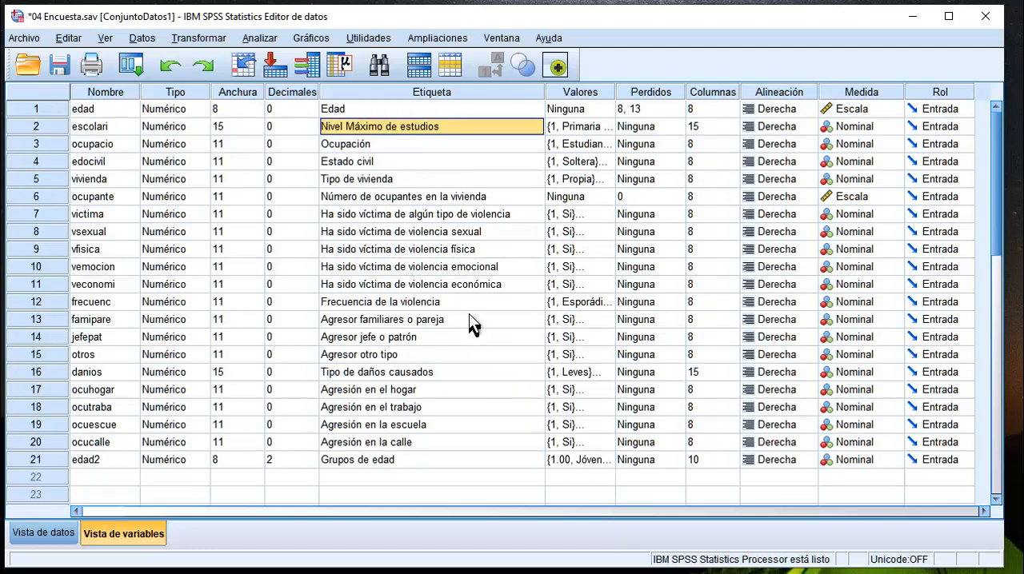
pyautogui.click(373, 164)
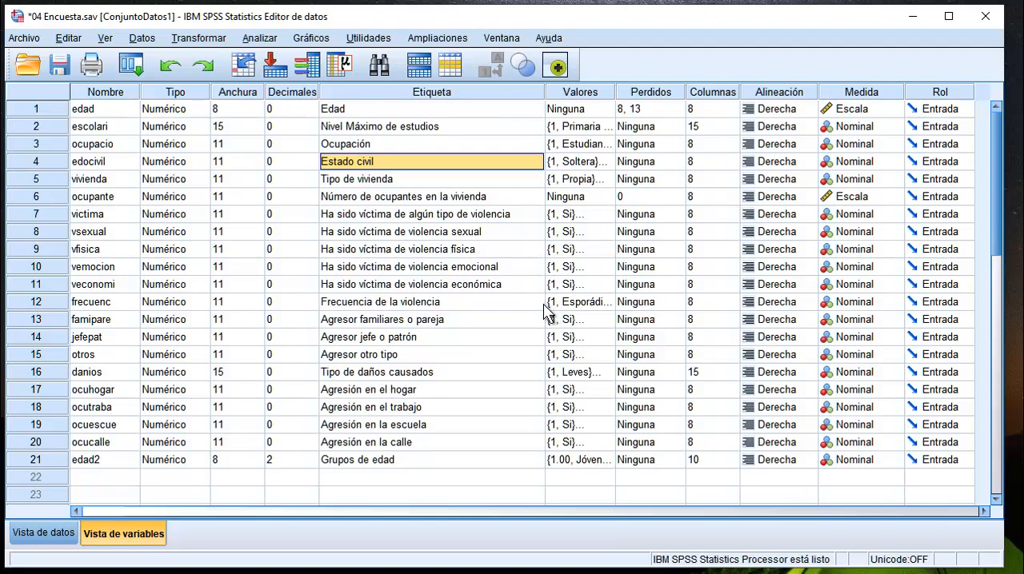
pyautogui.click(363, 177)
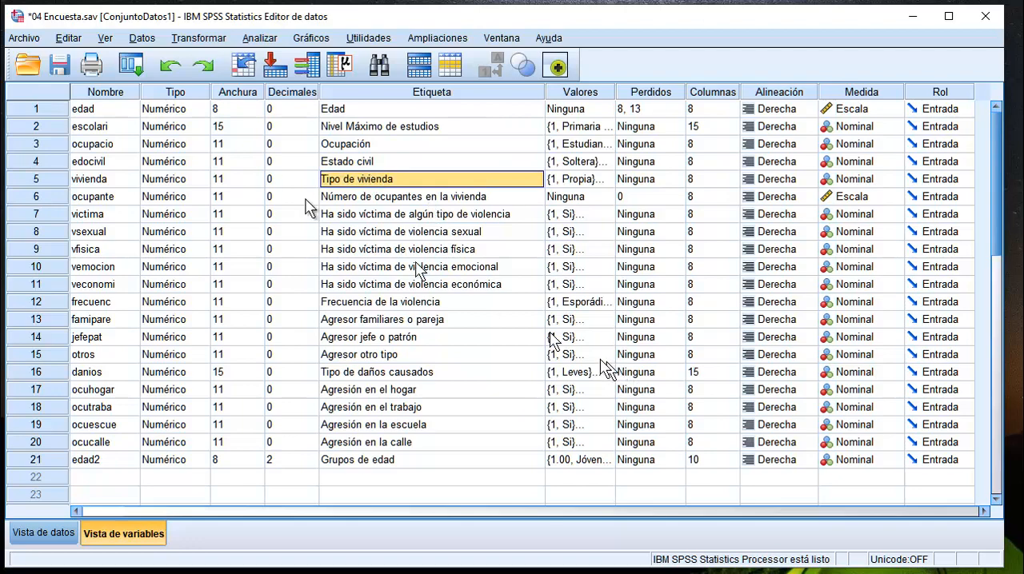
# Reopen the cross tables setup and replace Grupos de edad with Tipo de vivienda [vivienda] as the row variable.
pyautogui.click(262, 40)
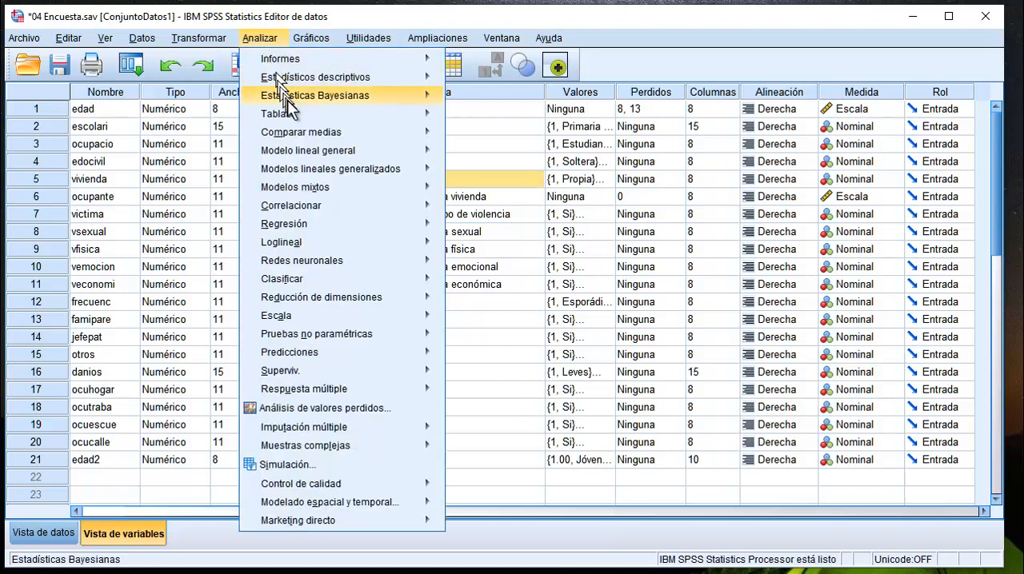
pyautogui.moveTo(364, 77)
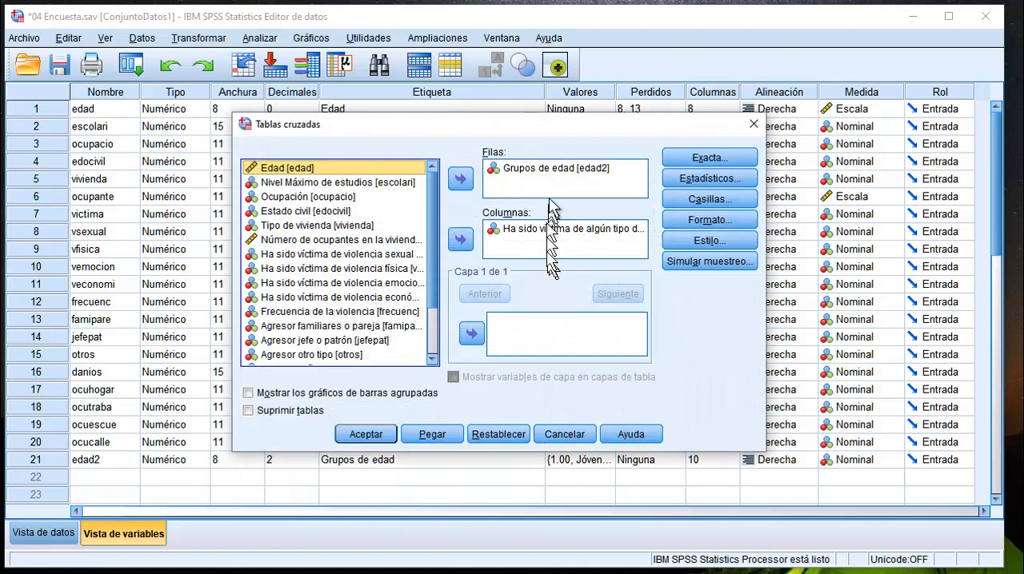
pyautogui.click(529, 168)
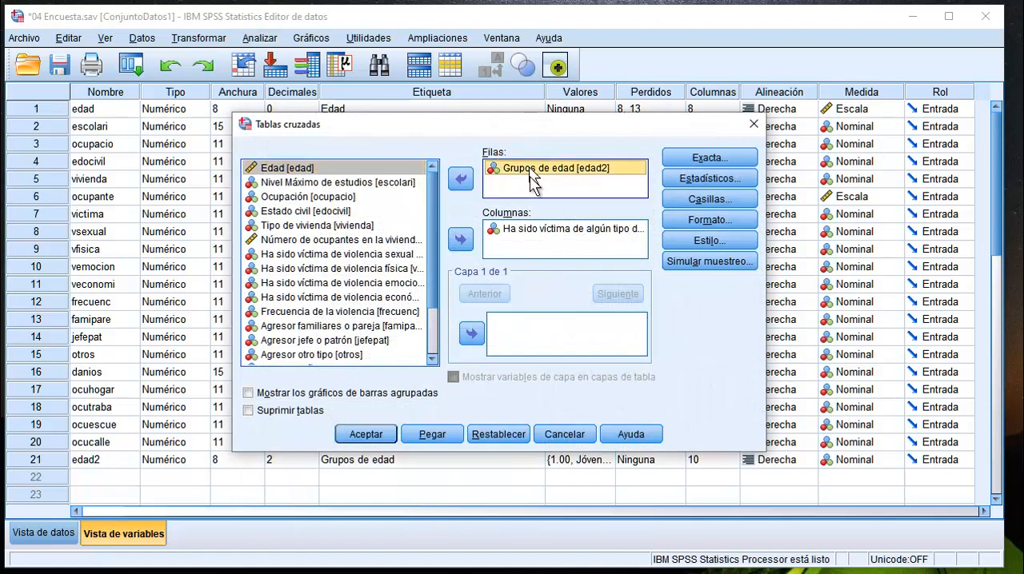
pyautogui.click(466, 183)
pyautogui.scroll(5, 400, 269)
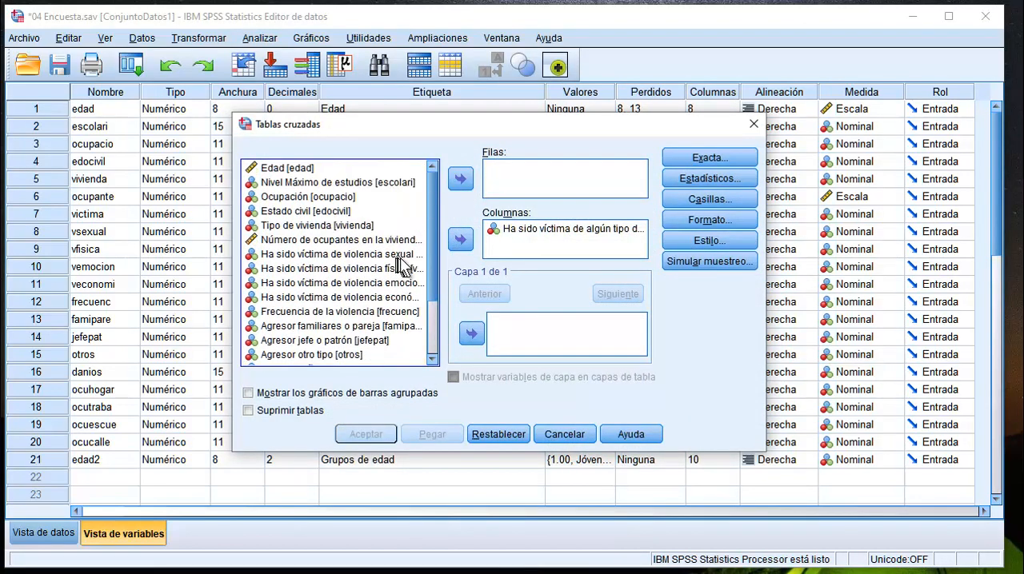
pyautogui.click(345, 226)
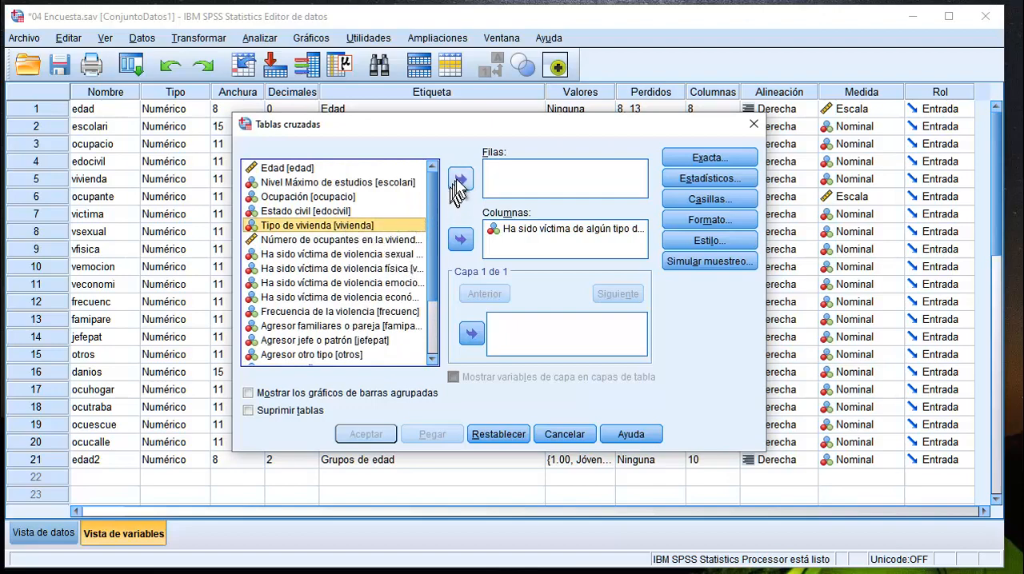
pyautogui.click(460, 182)
# Run the cross table of Tipo de vivienda against having been a victim of violence and view its row percentages.
pyautogui.click(366, 434)
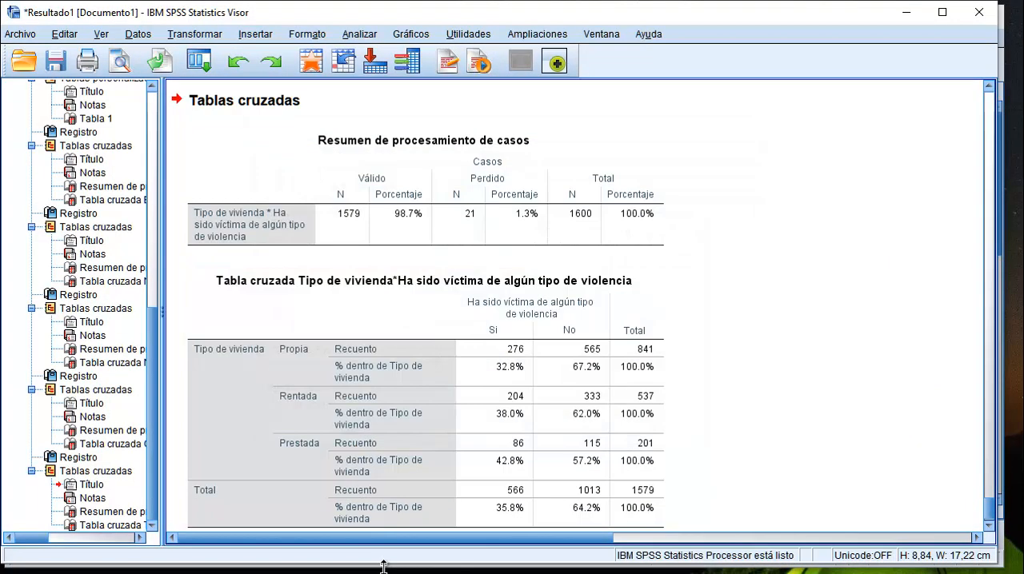
pyautogui.scroll(-1, 663, 221)
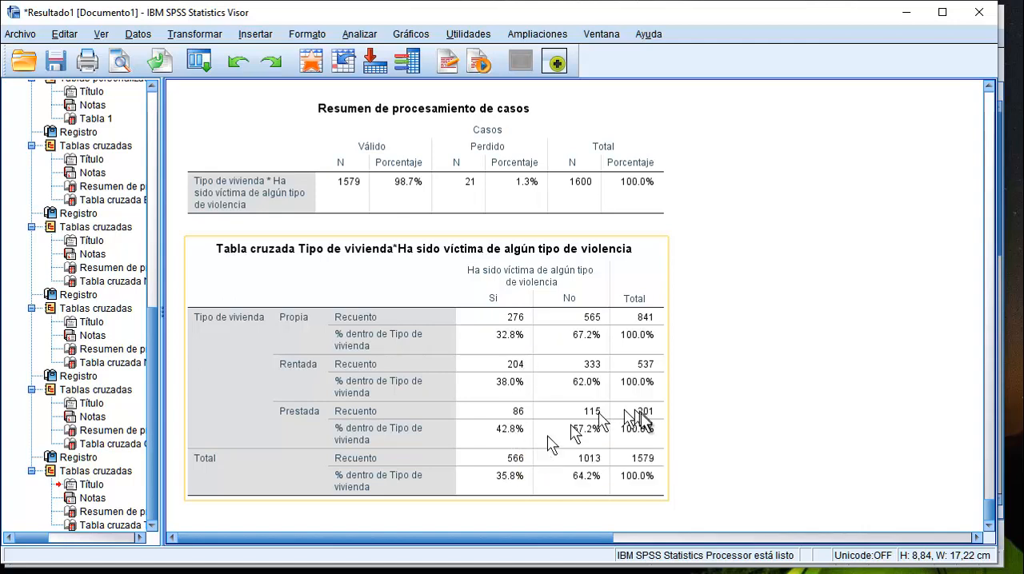
pyautogui.click(784, 427)
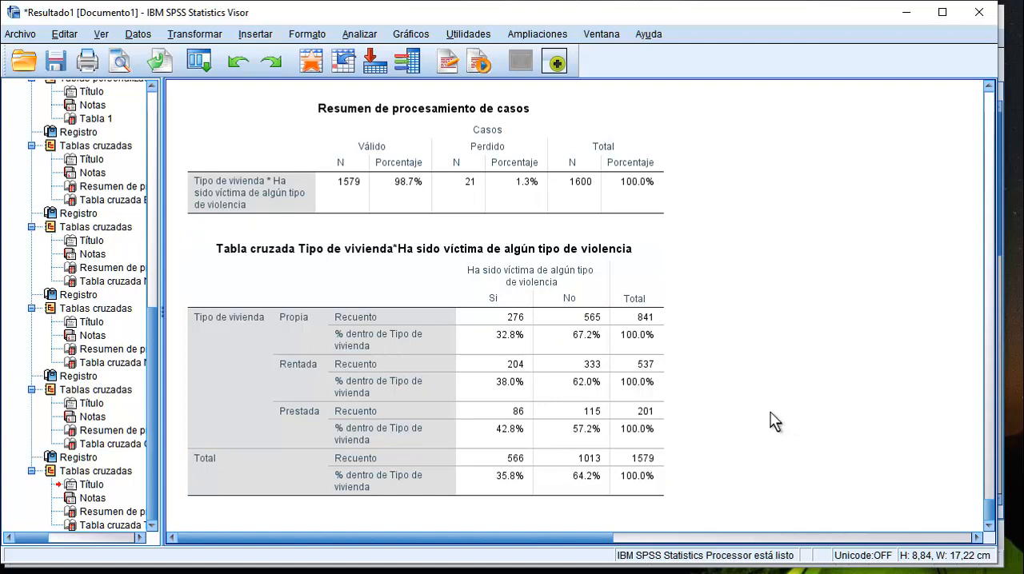